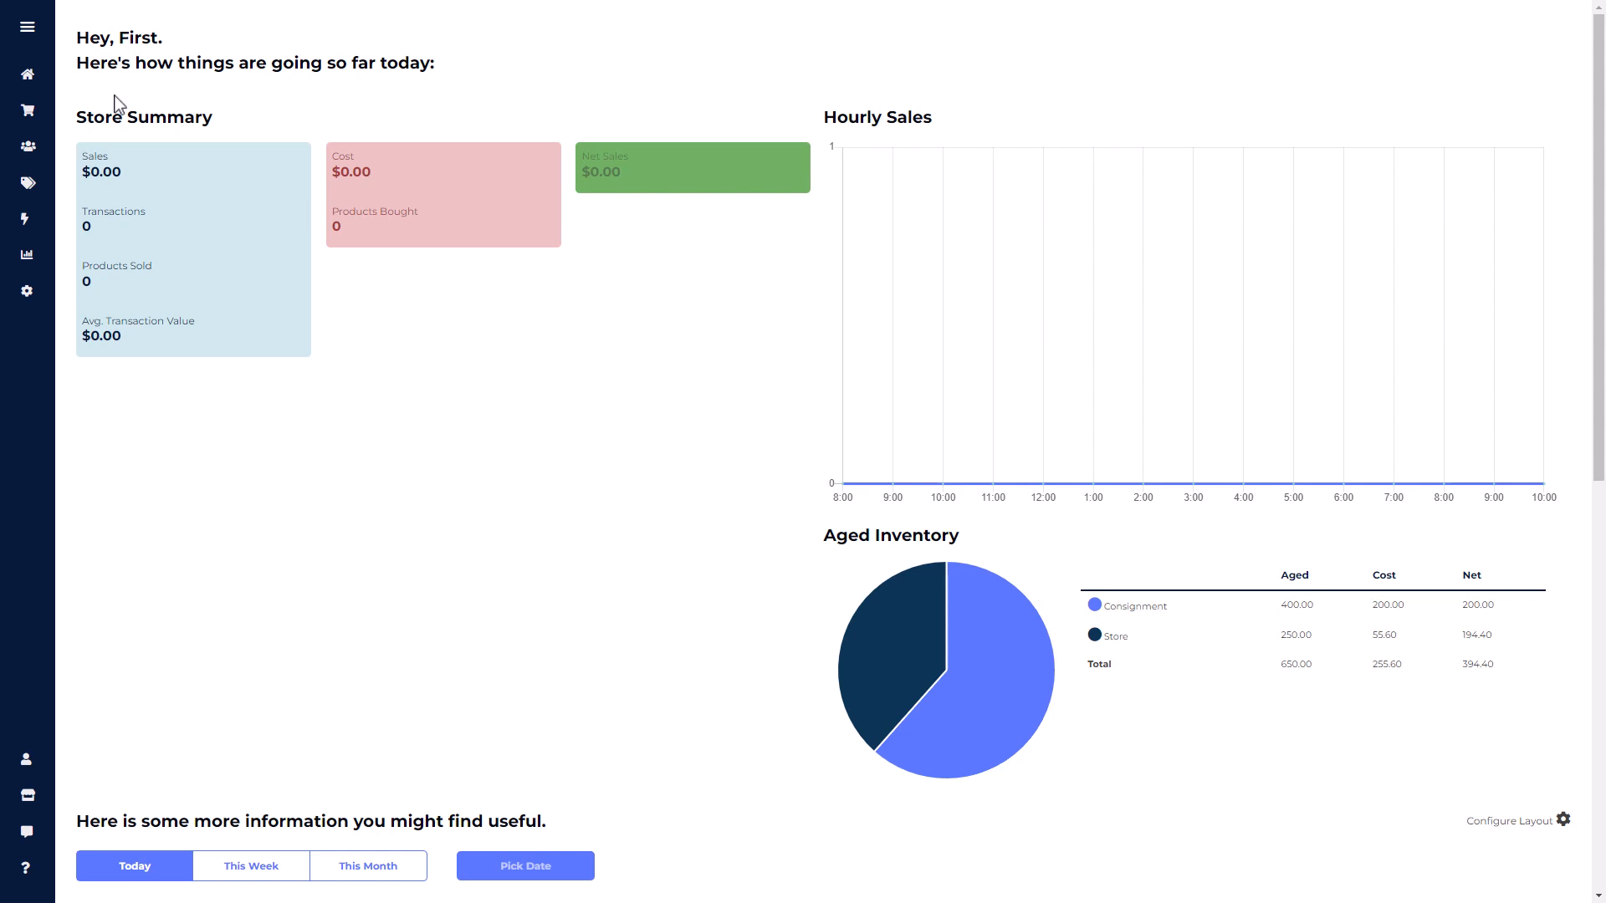
Open the POS sales screen and collapse the navigation sidebar.
left_click(27, 28)
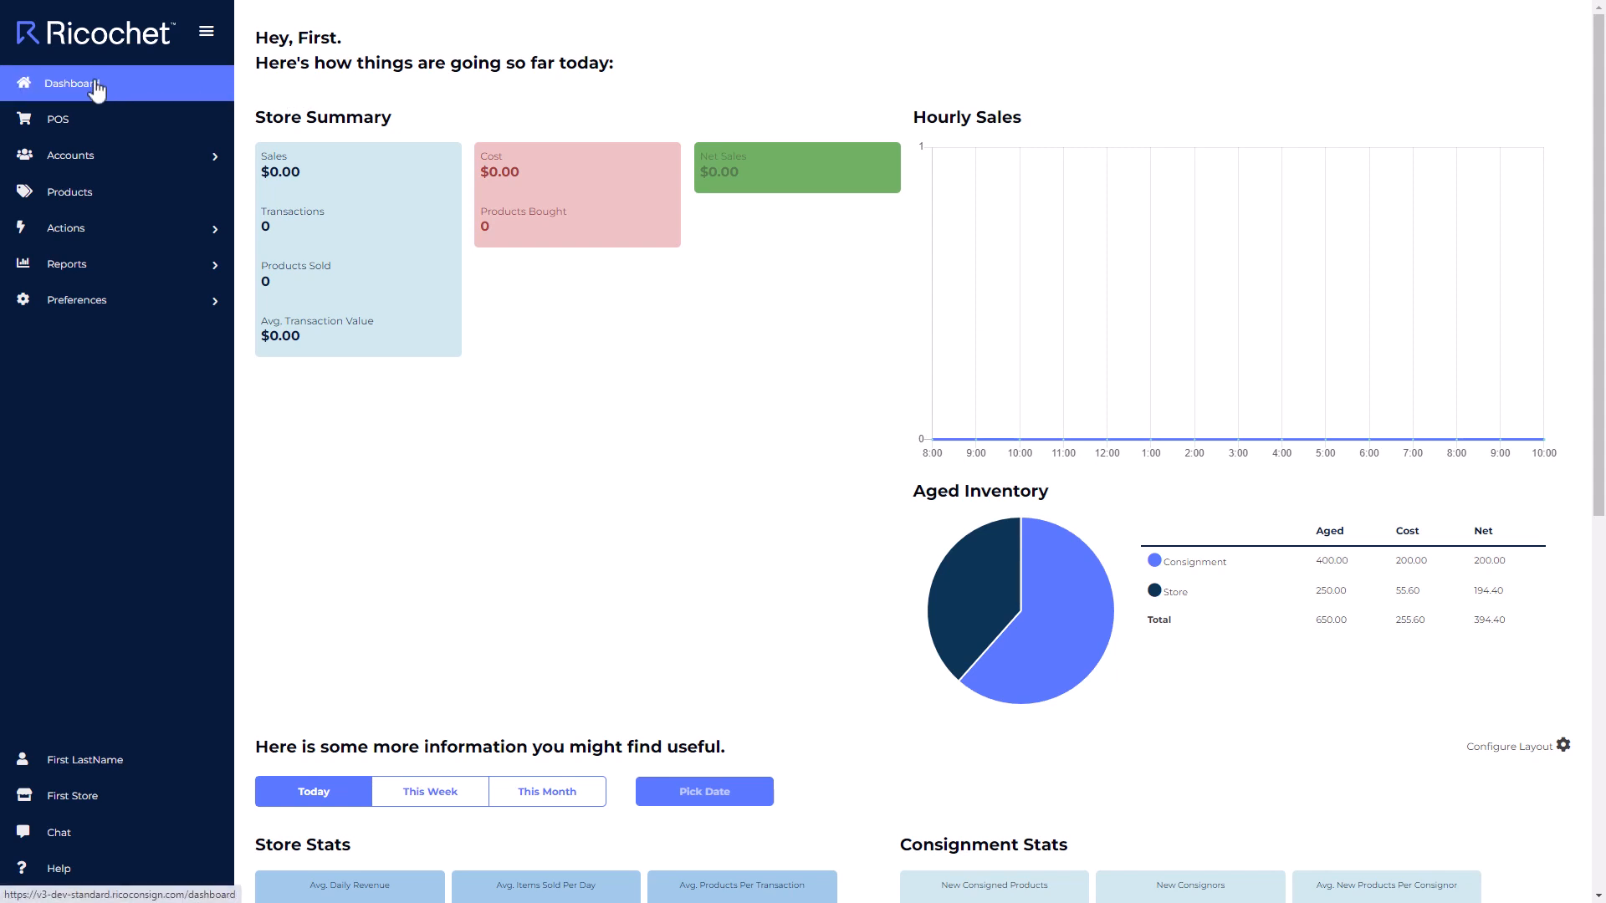
left_click(44, 132)
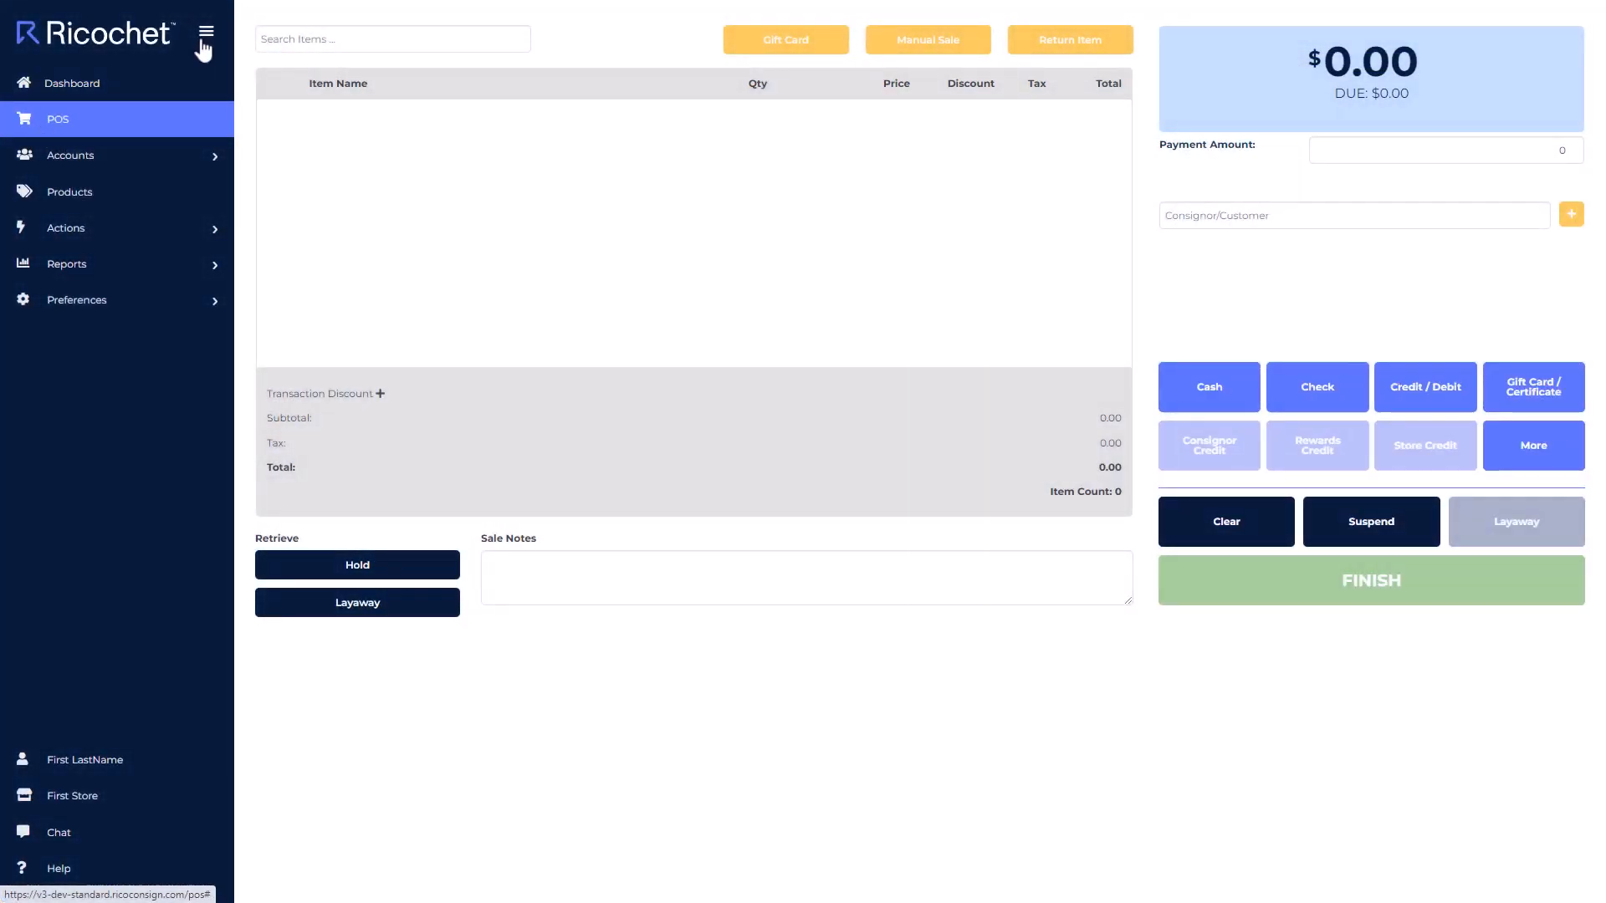
left_click(203, 37)
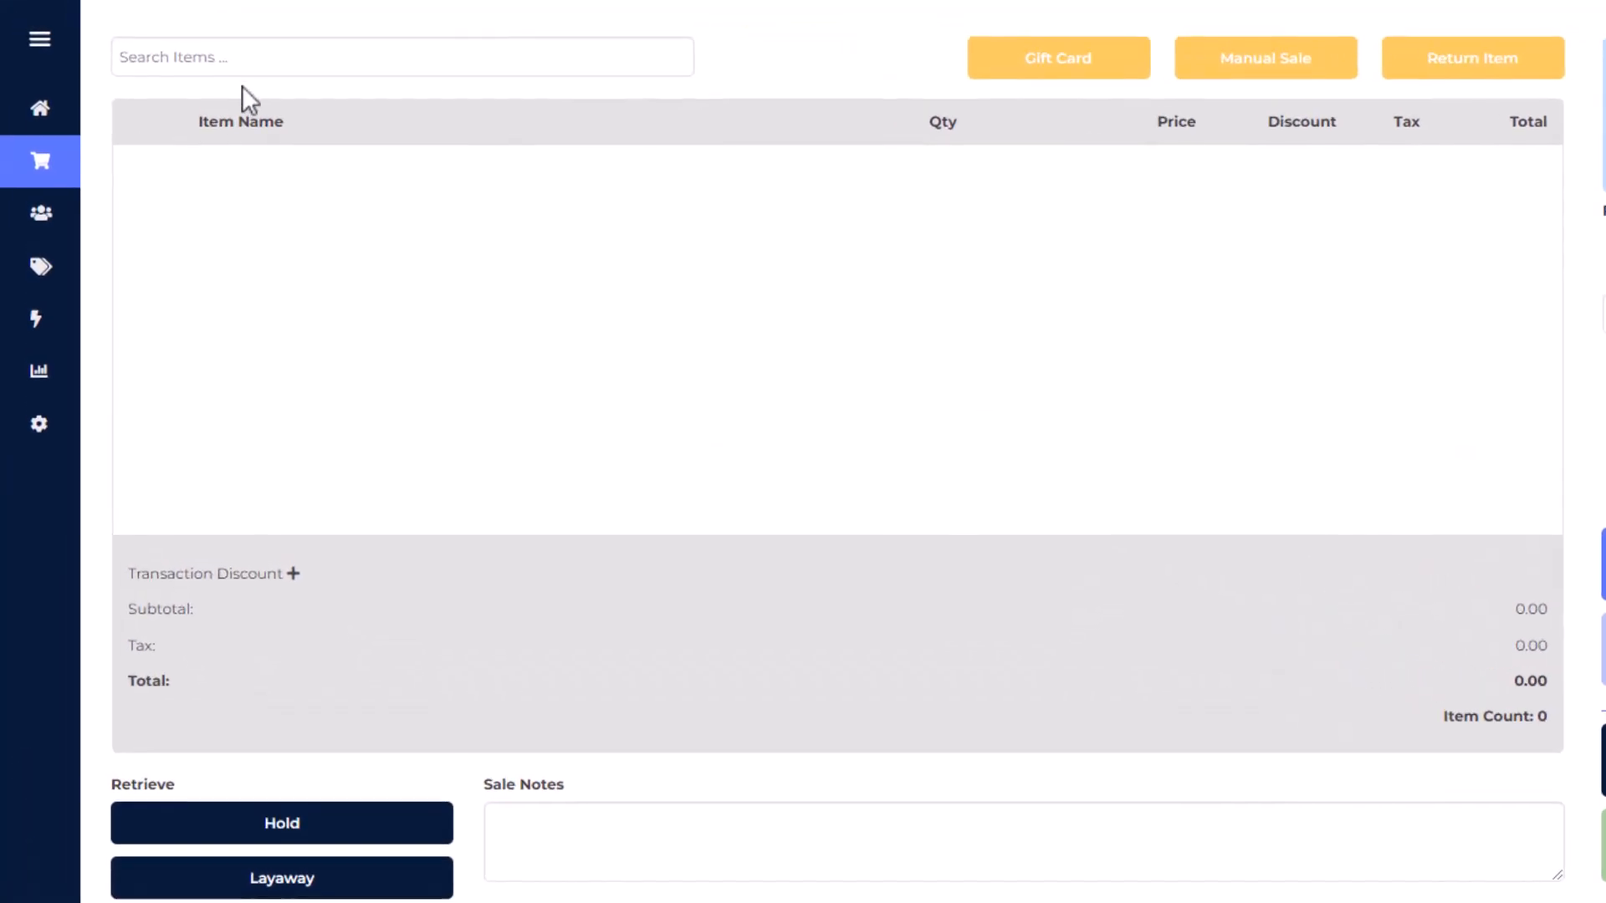
Find the Sunglasses by searching for "sun" and add them to the sale with a quantity of 1.
left_click(241, 56)
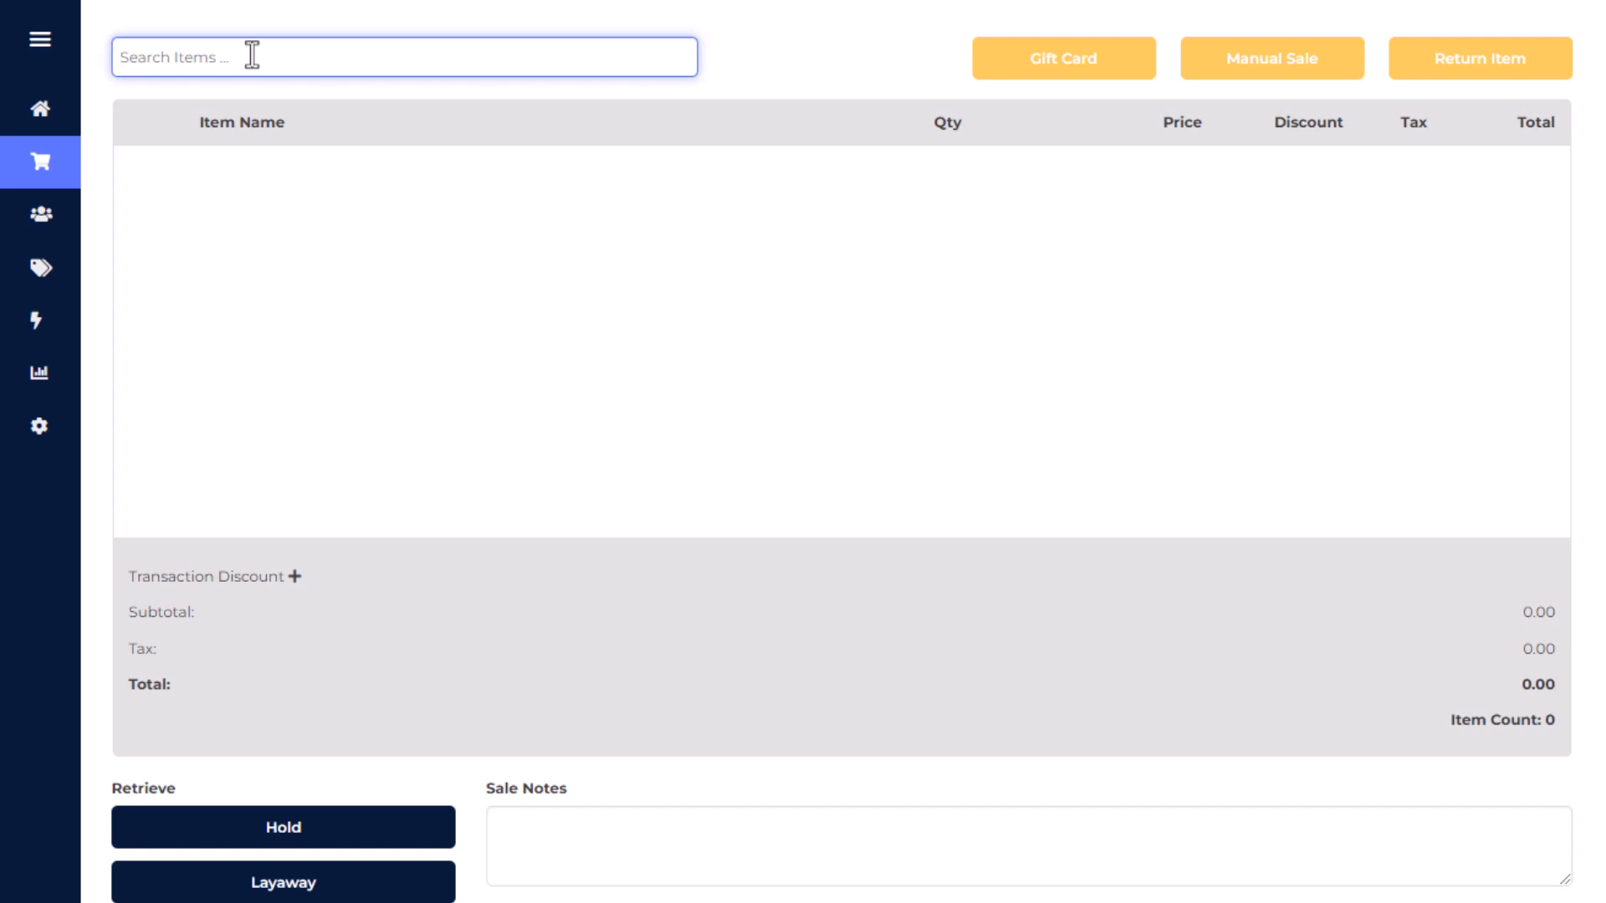
type("sun")
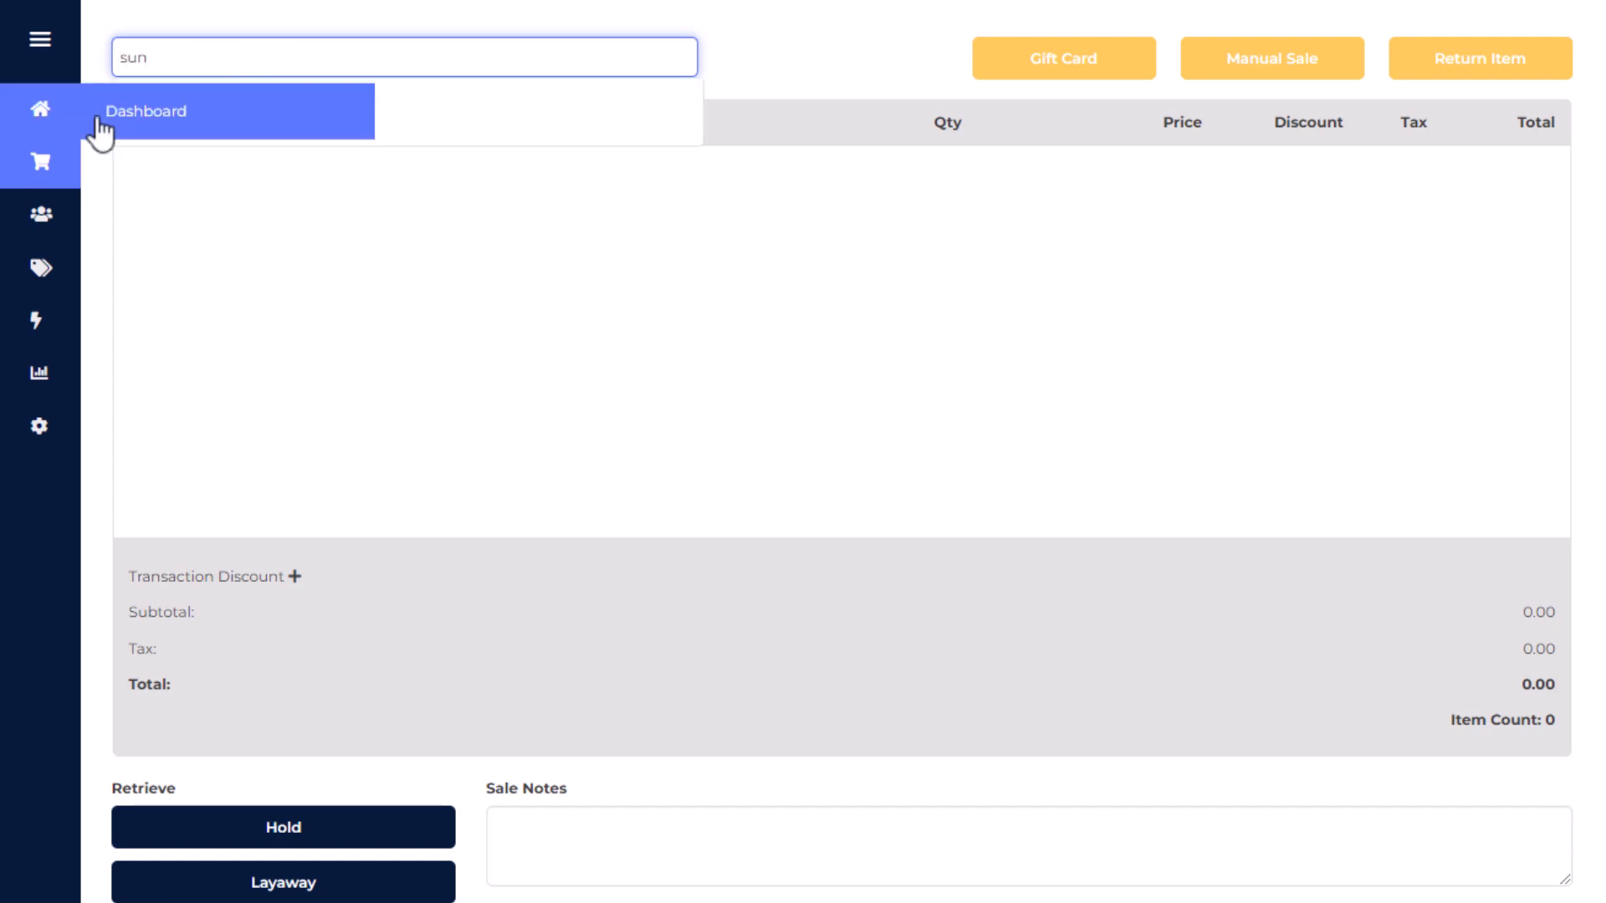
left_click(401, 117)
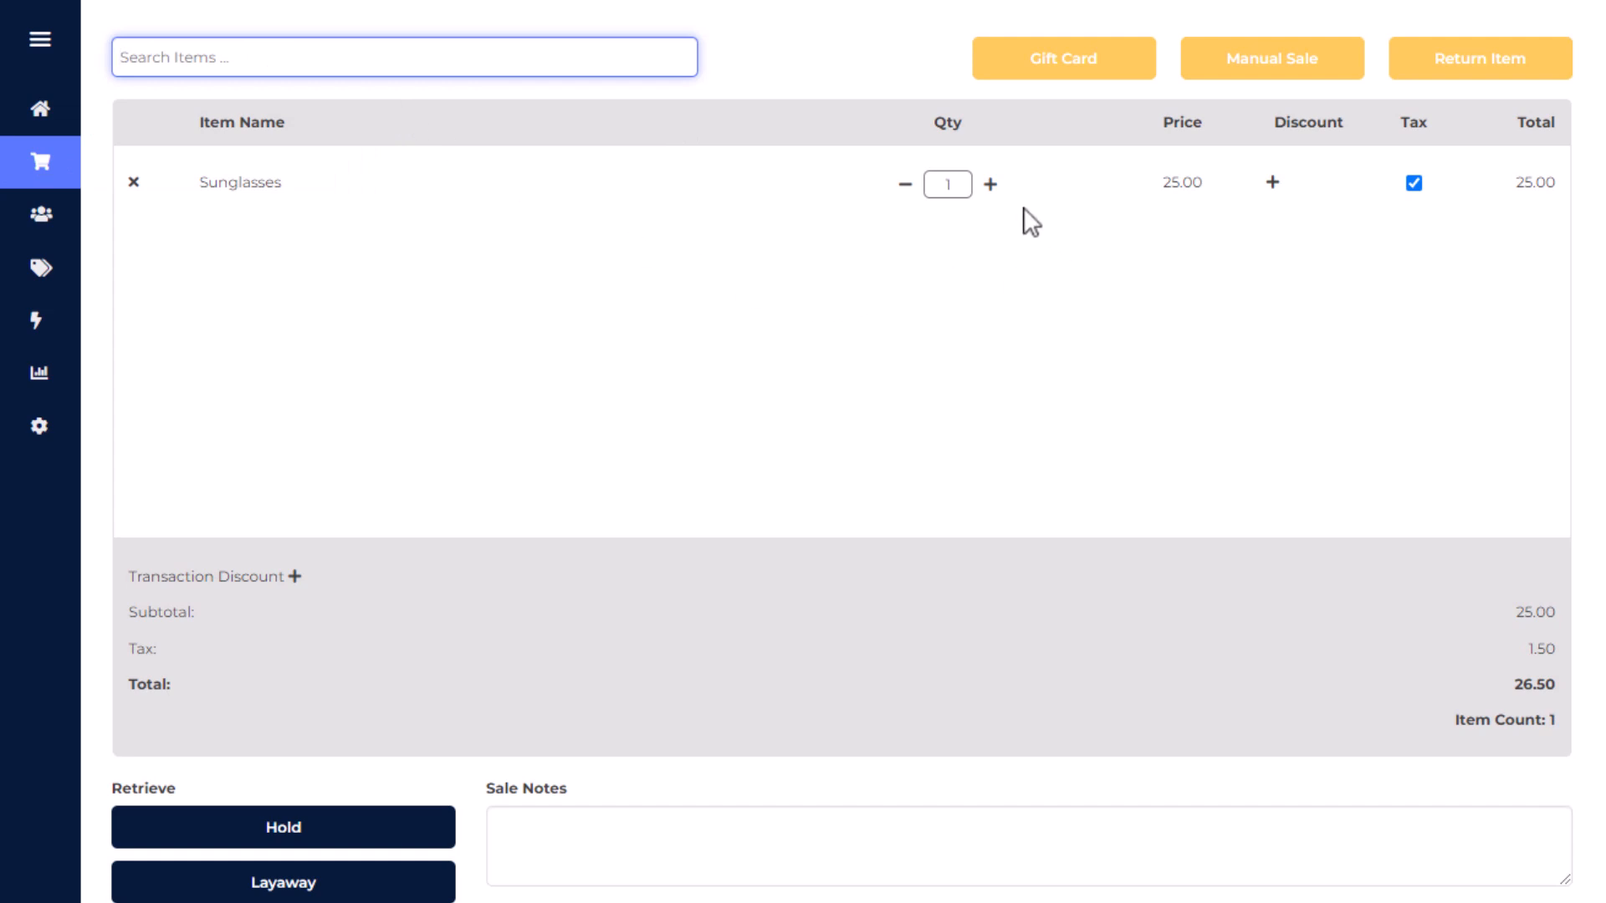
left_click(992, 187)
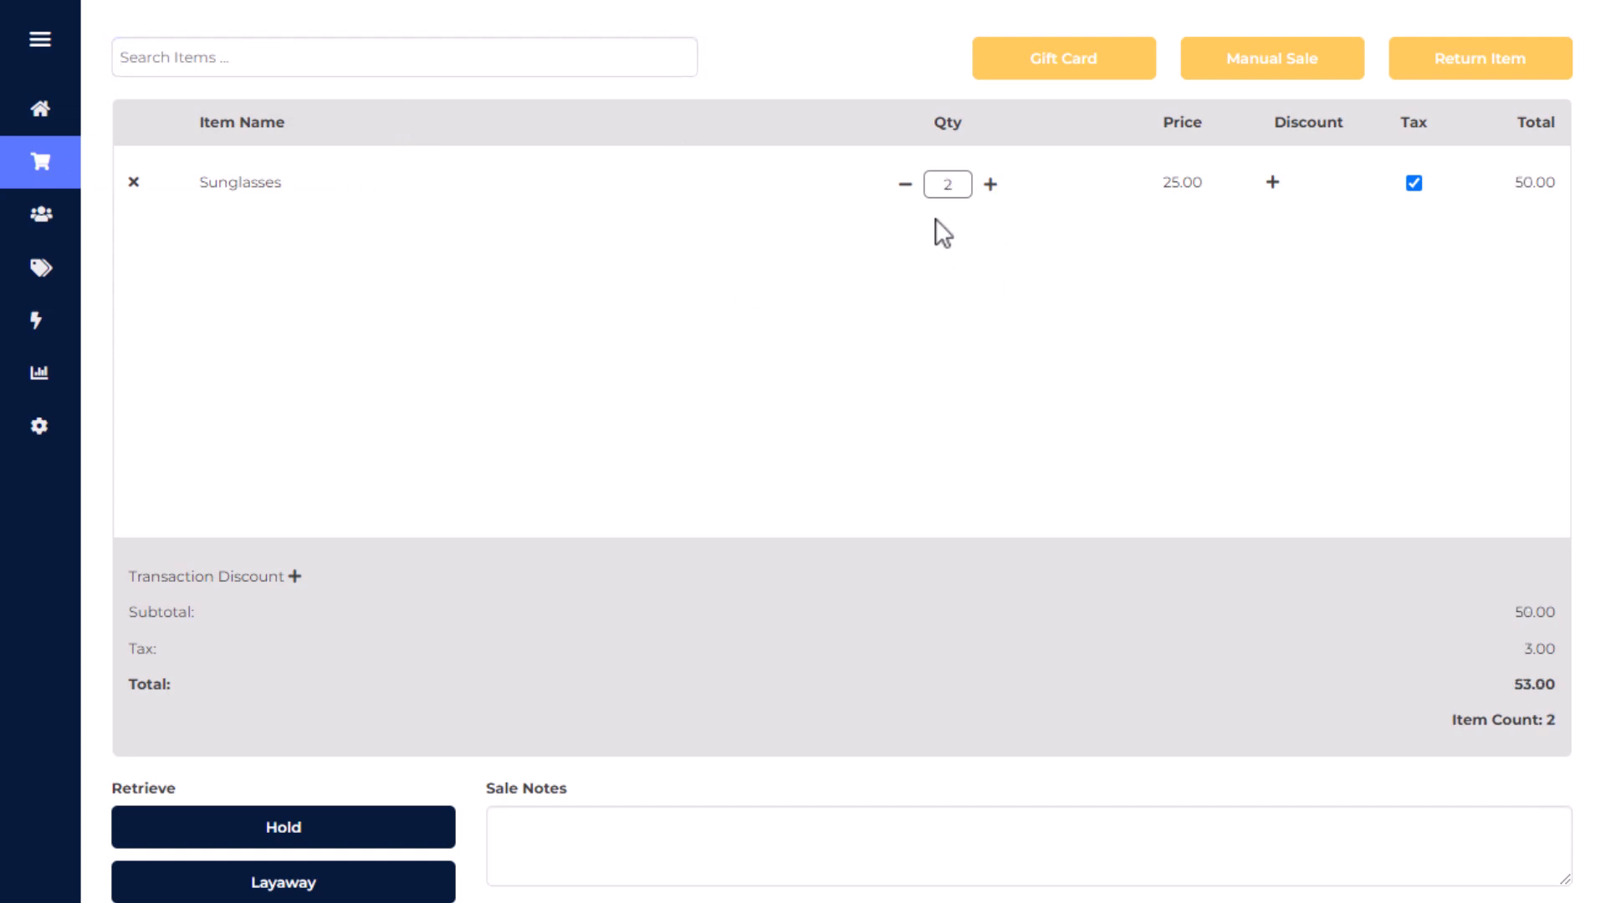
left_click(906, 186)
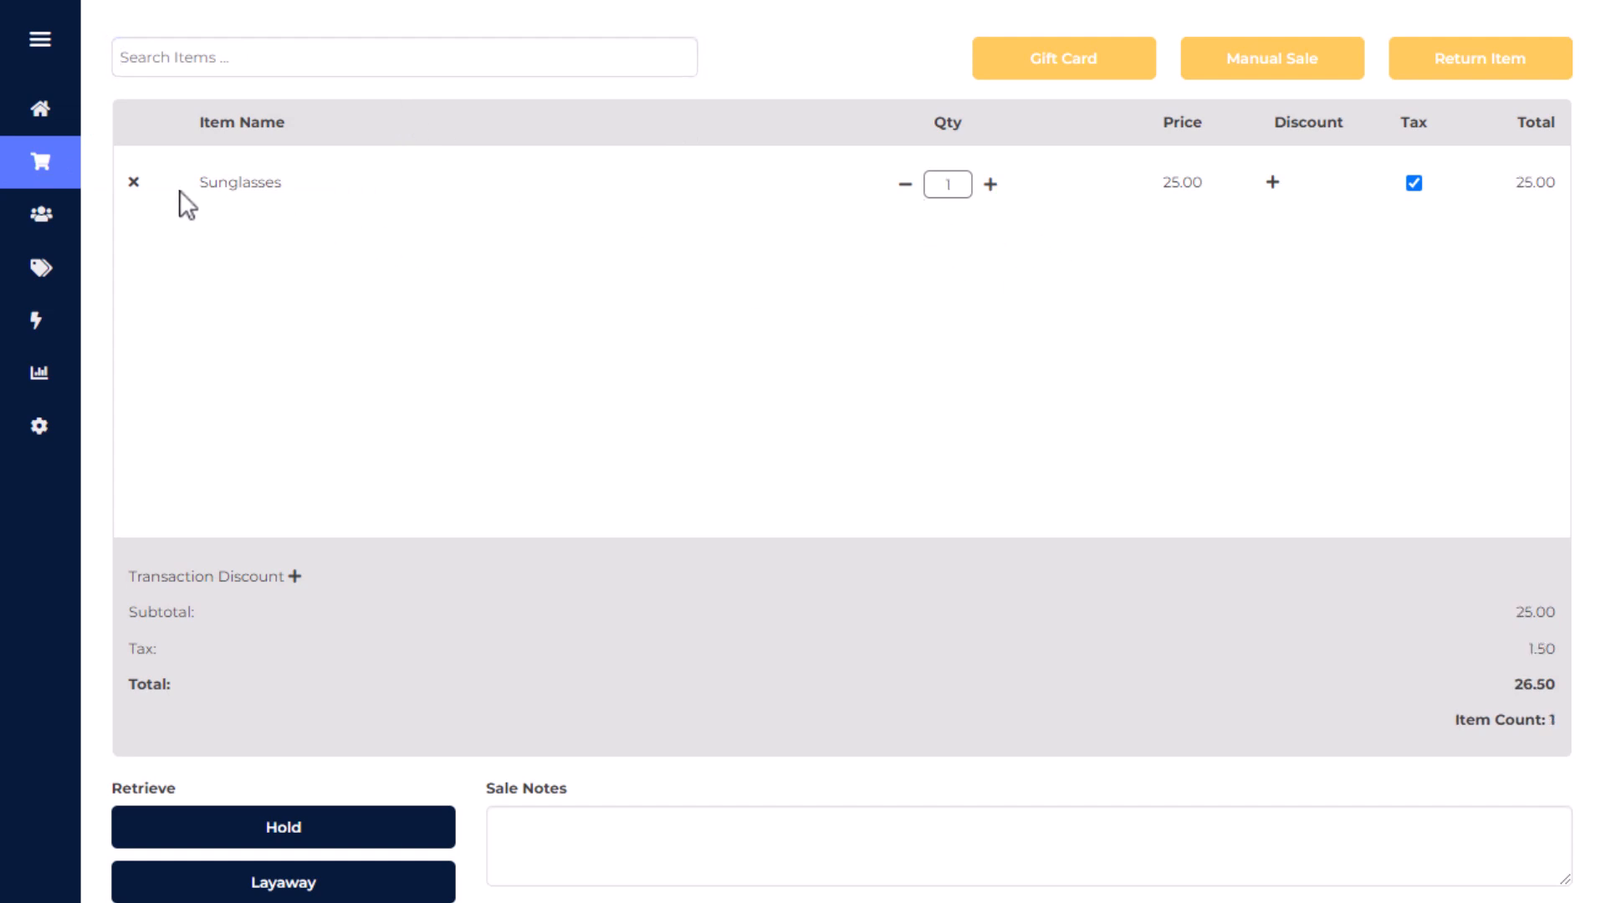
Search the items for "Red Chair" and add it to the sale.
left_click(194, 67)
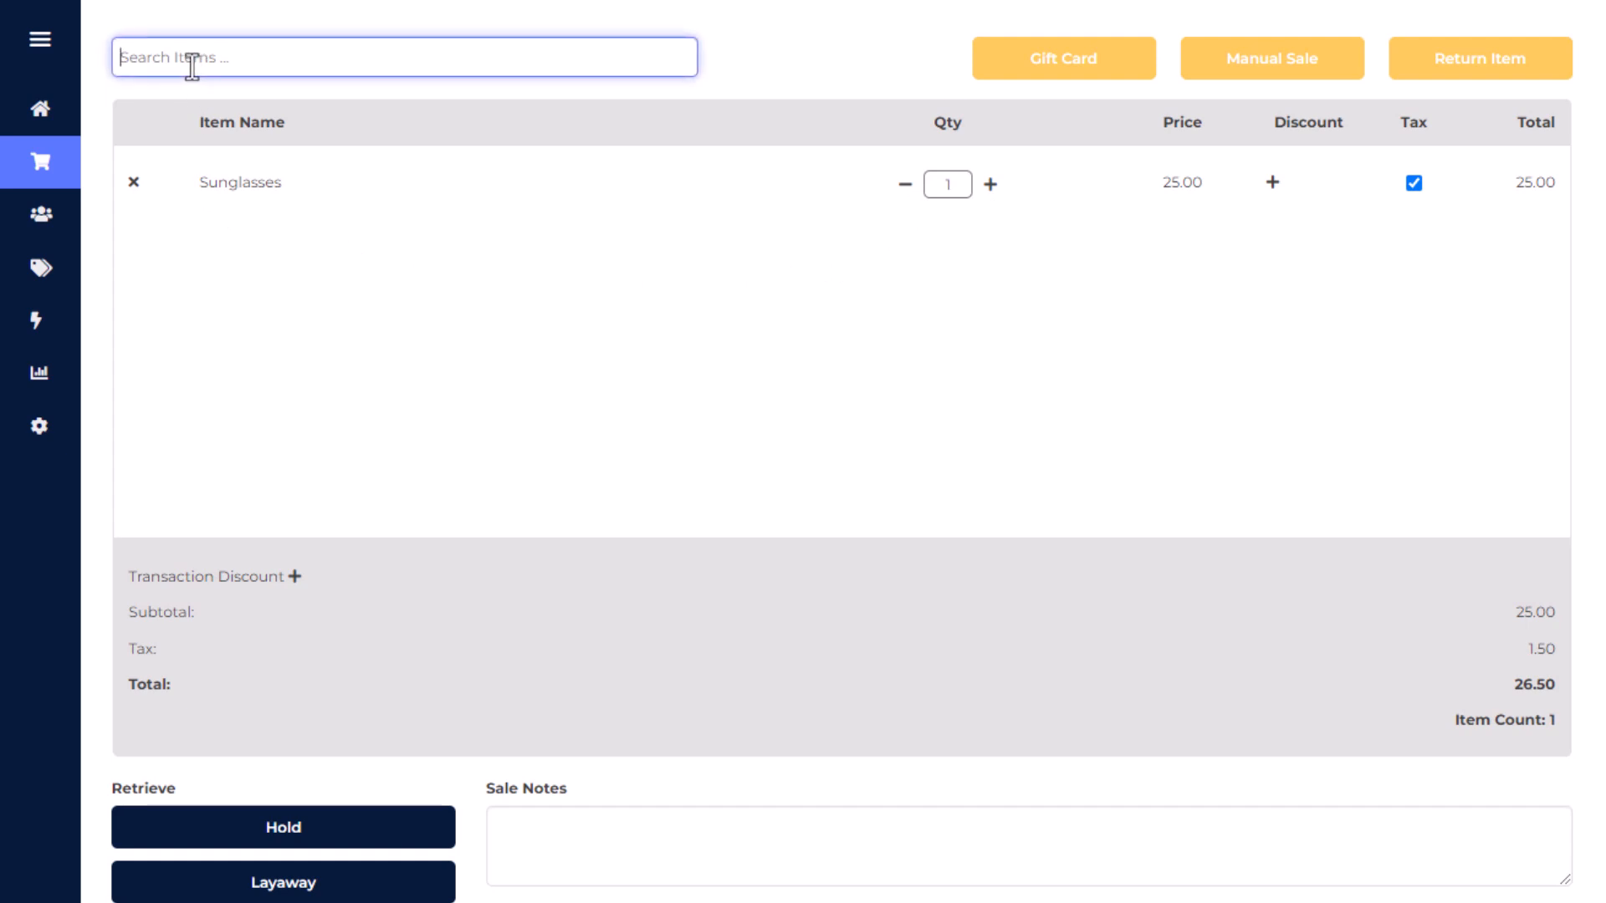
type("Red Chair")
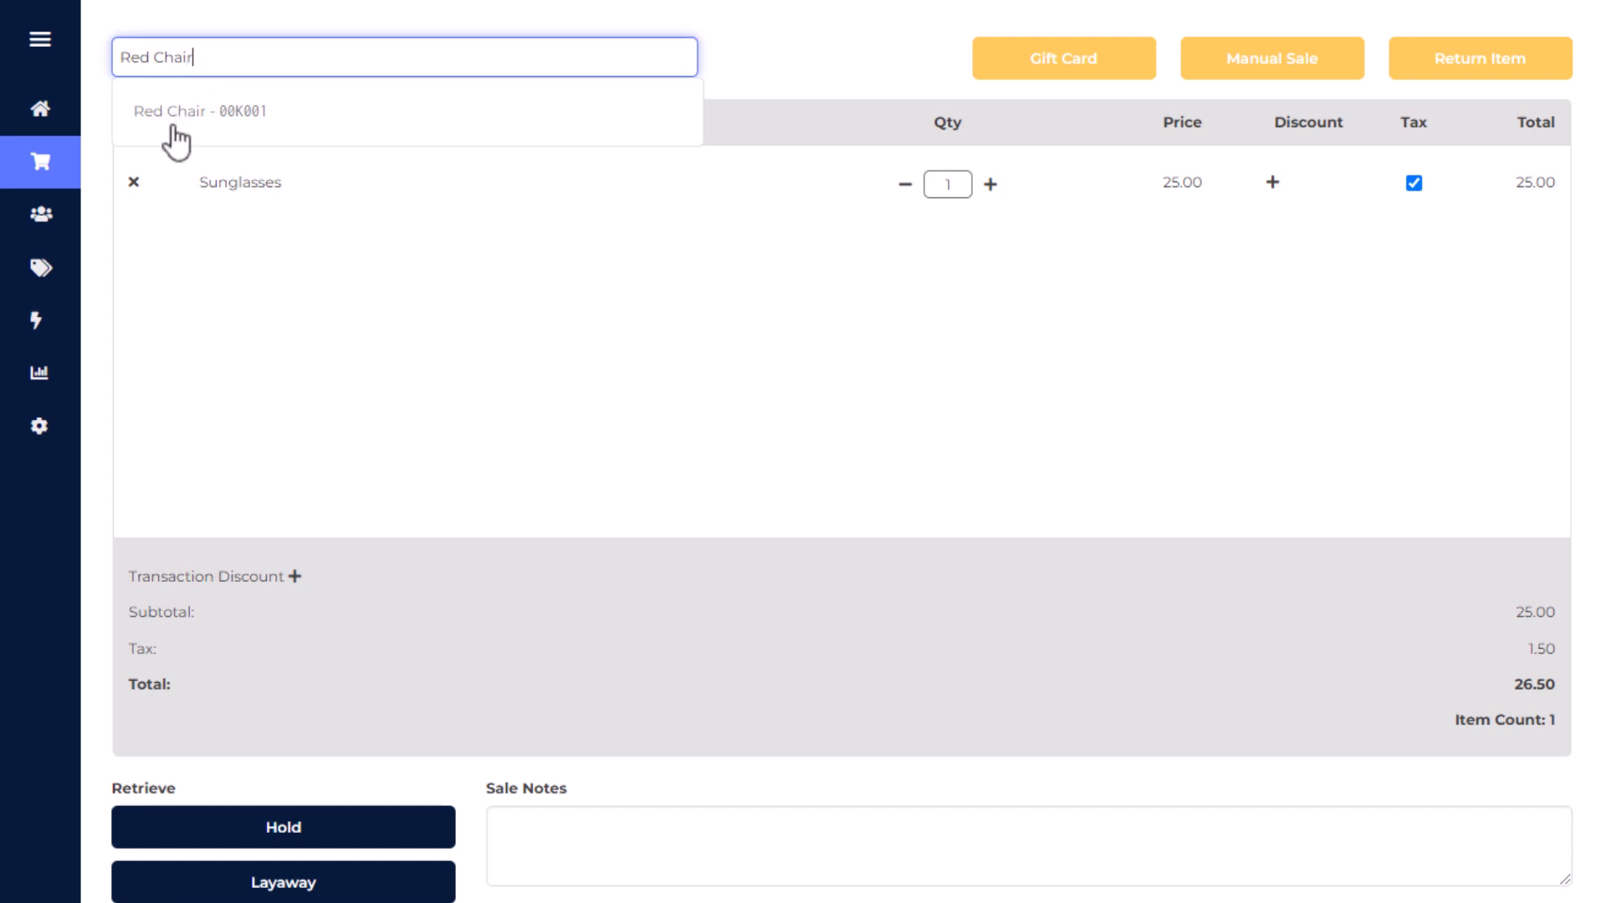
left_click(180, 117)
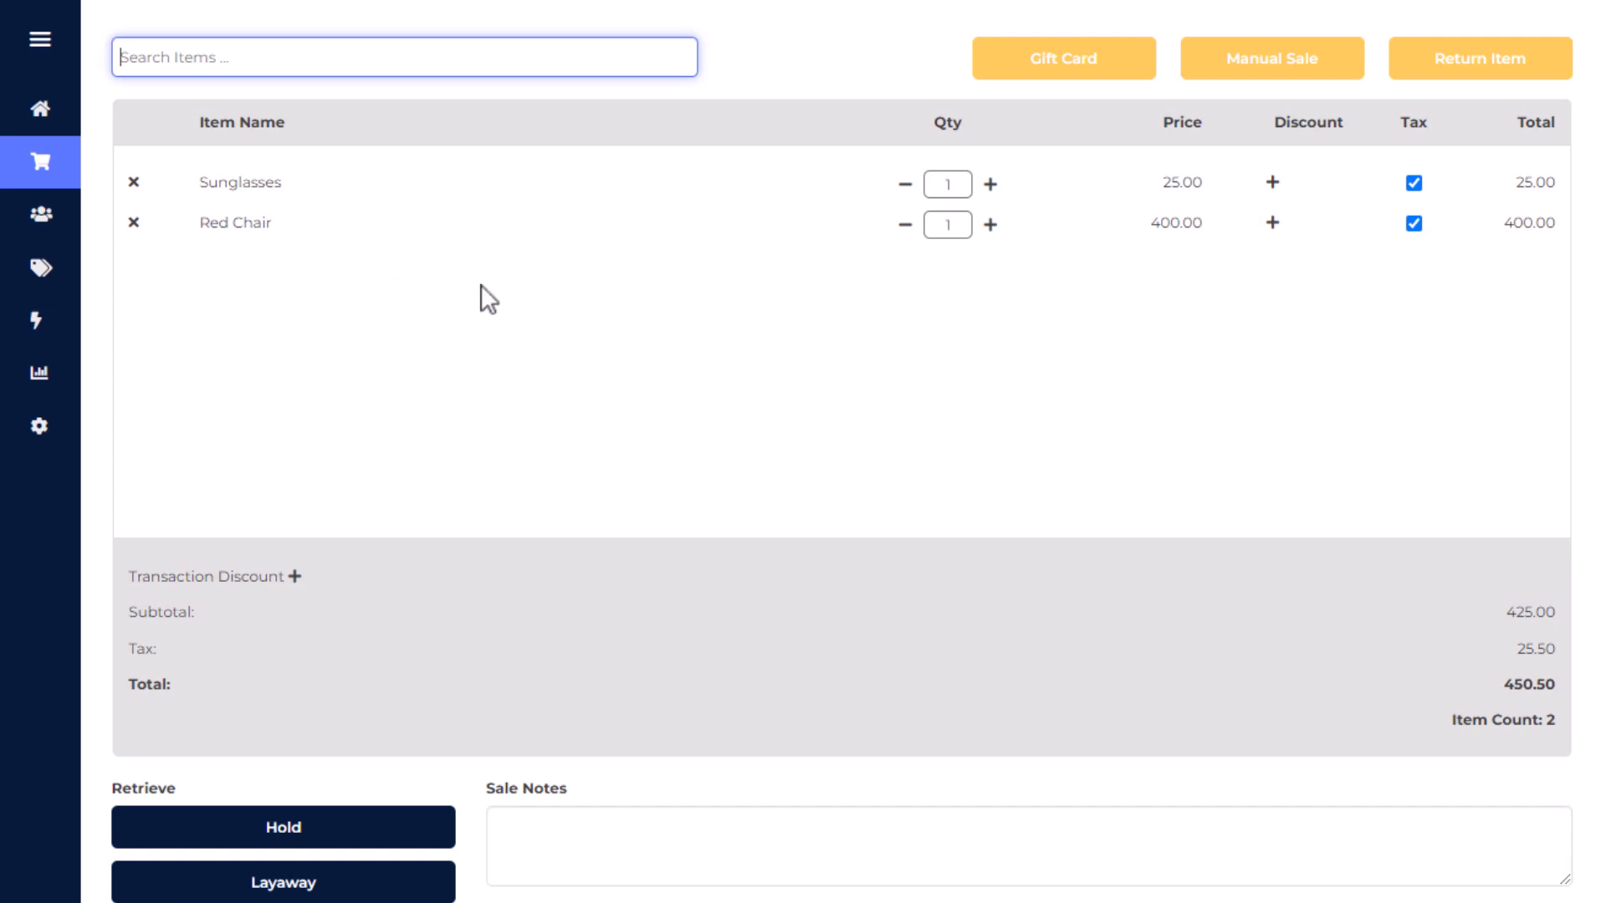
Start a manual sale item named Blue Hat in the Apparel category.
left_click(1298, 91)
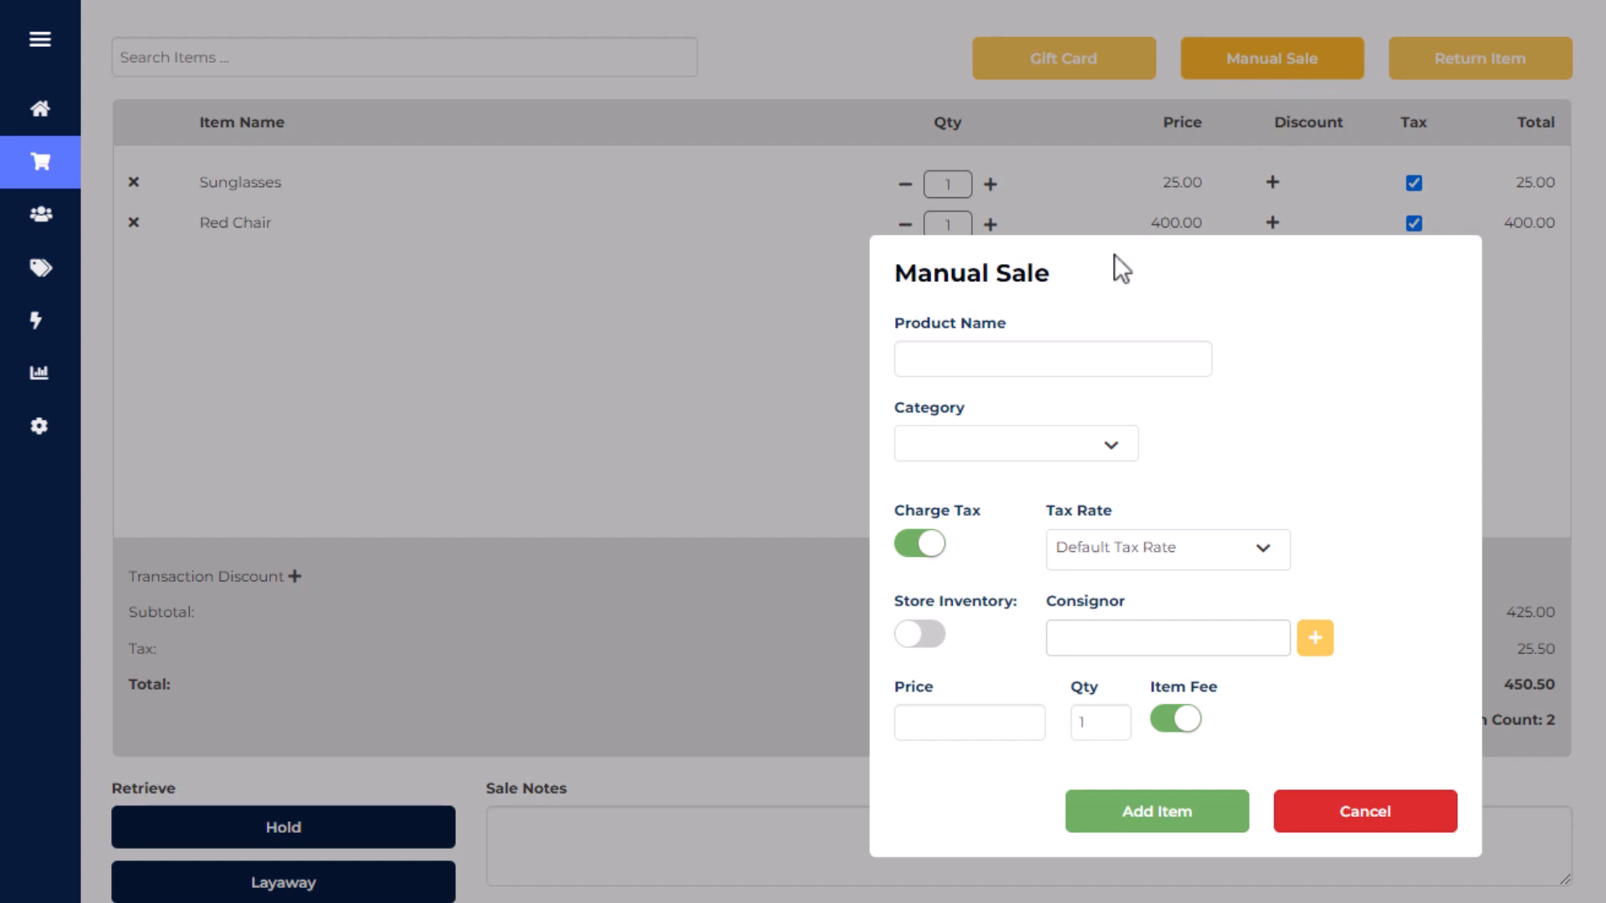
left_click(1076, 366)
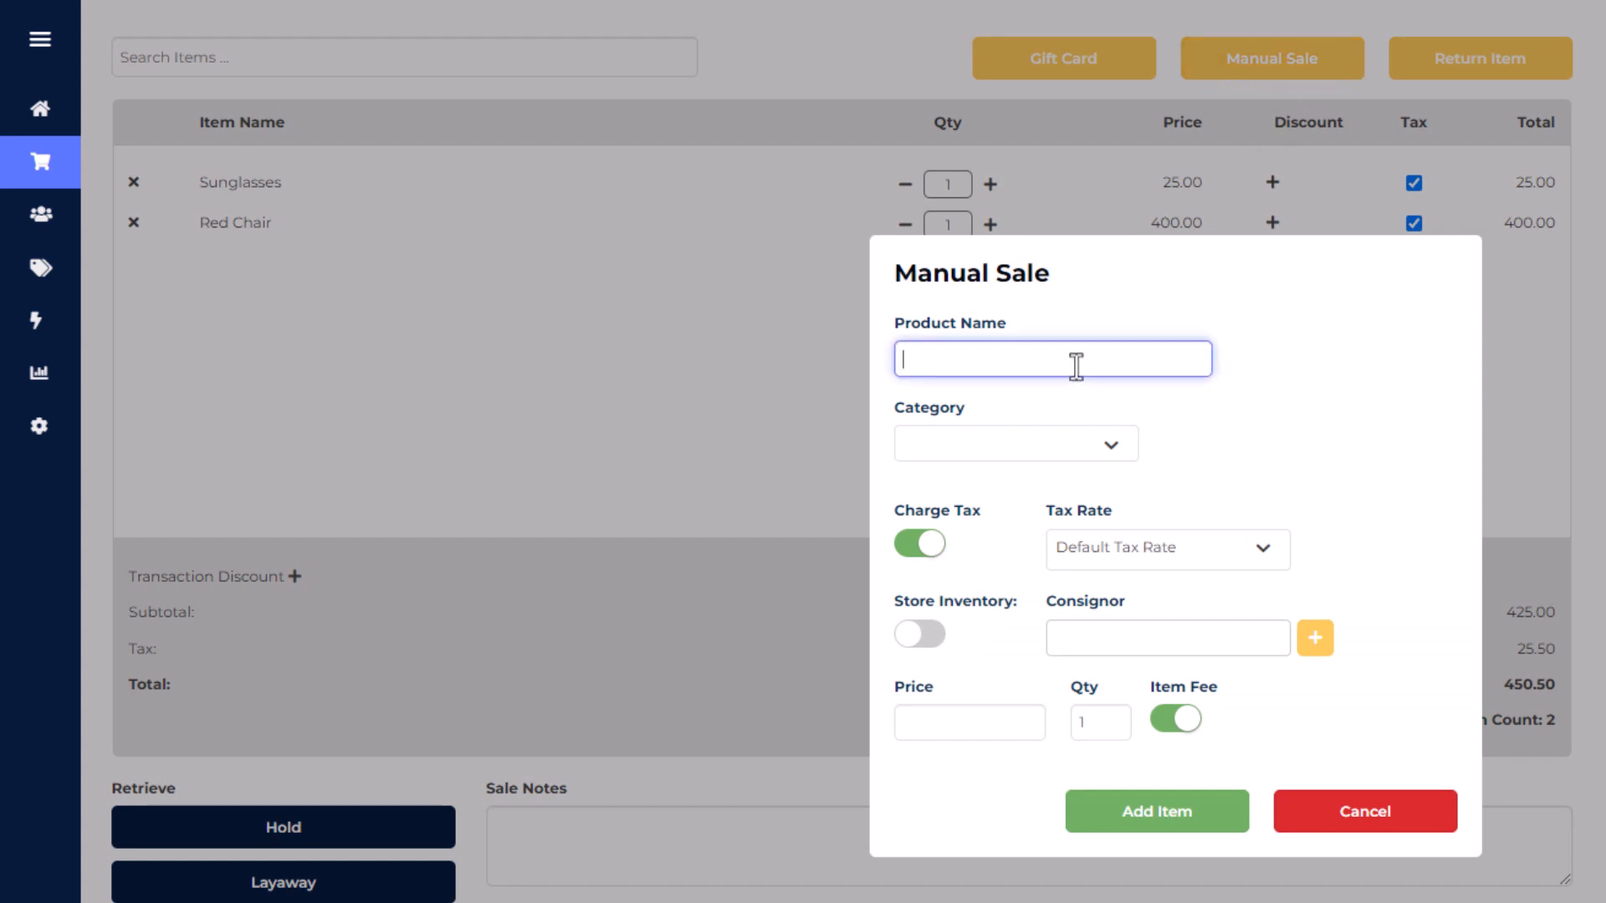
type("Blue Hat")
left_click(1104, 442)
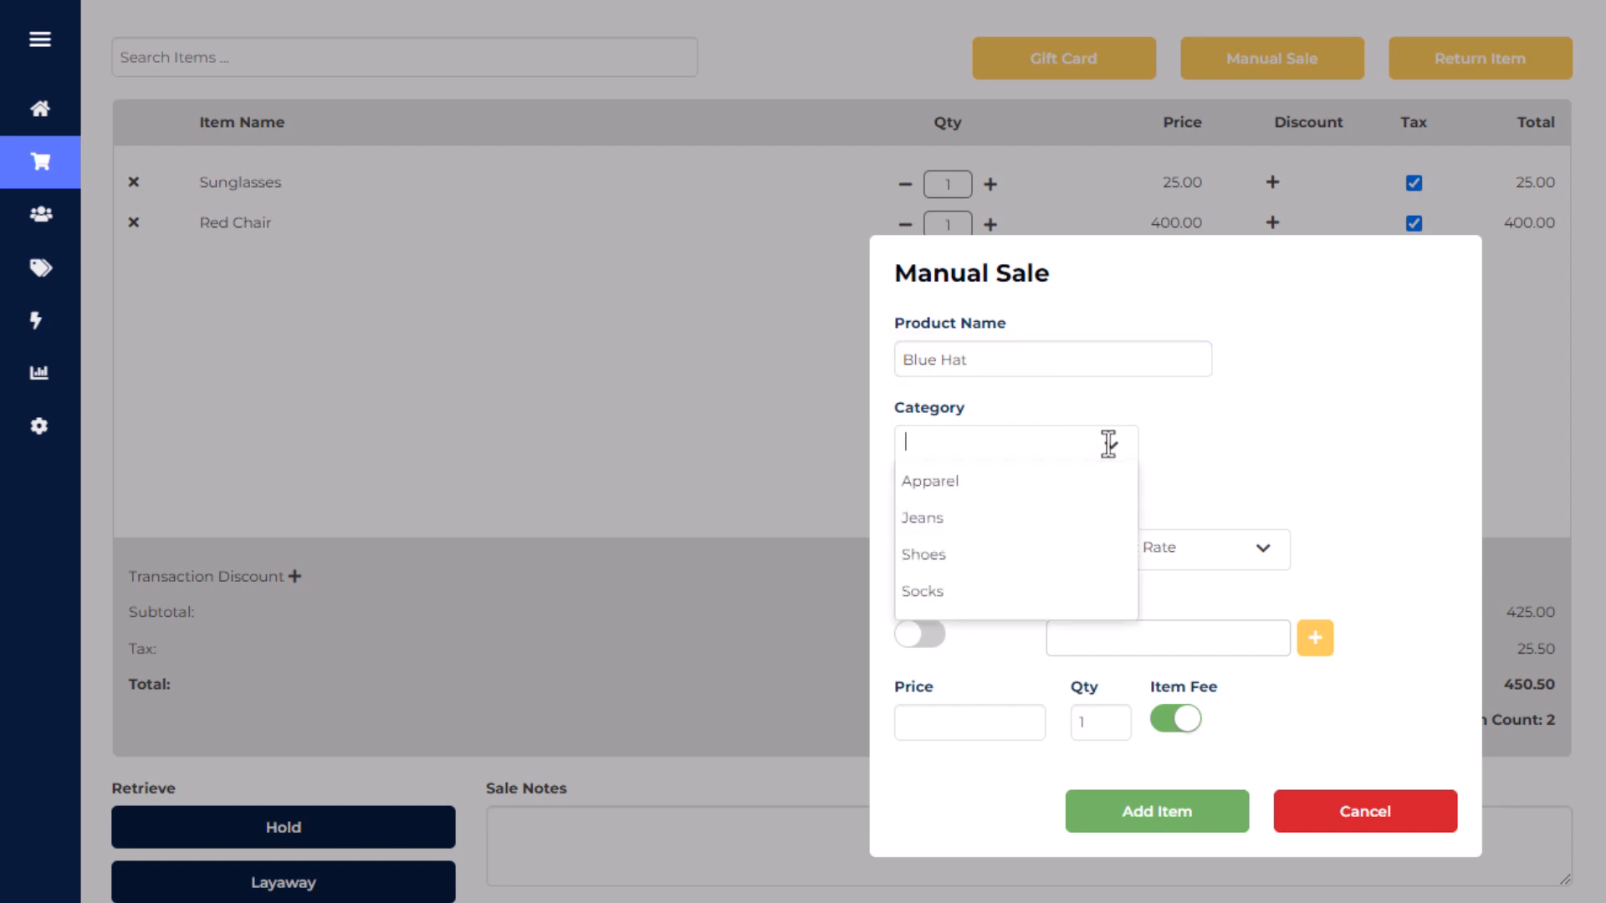
left_click(1035, 486)
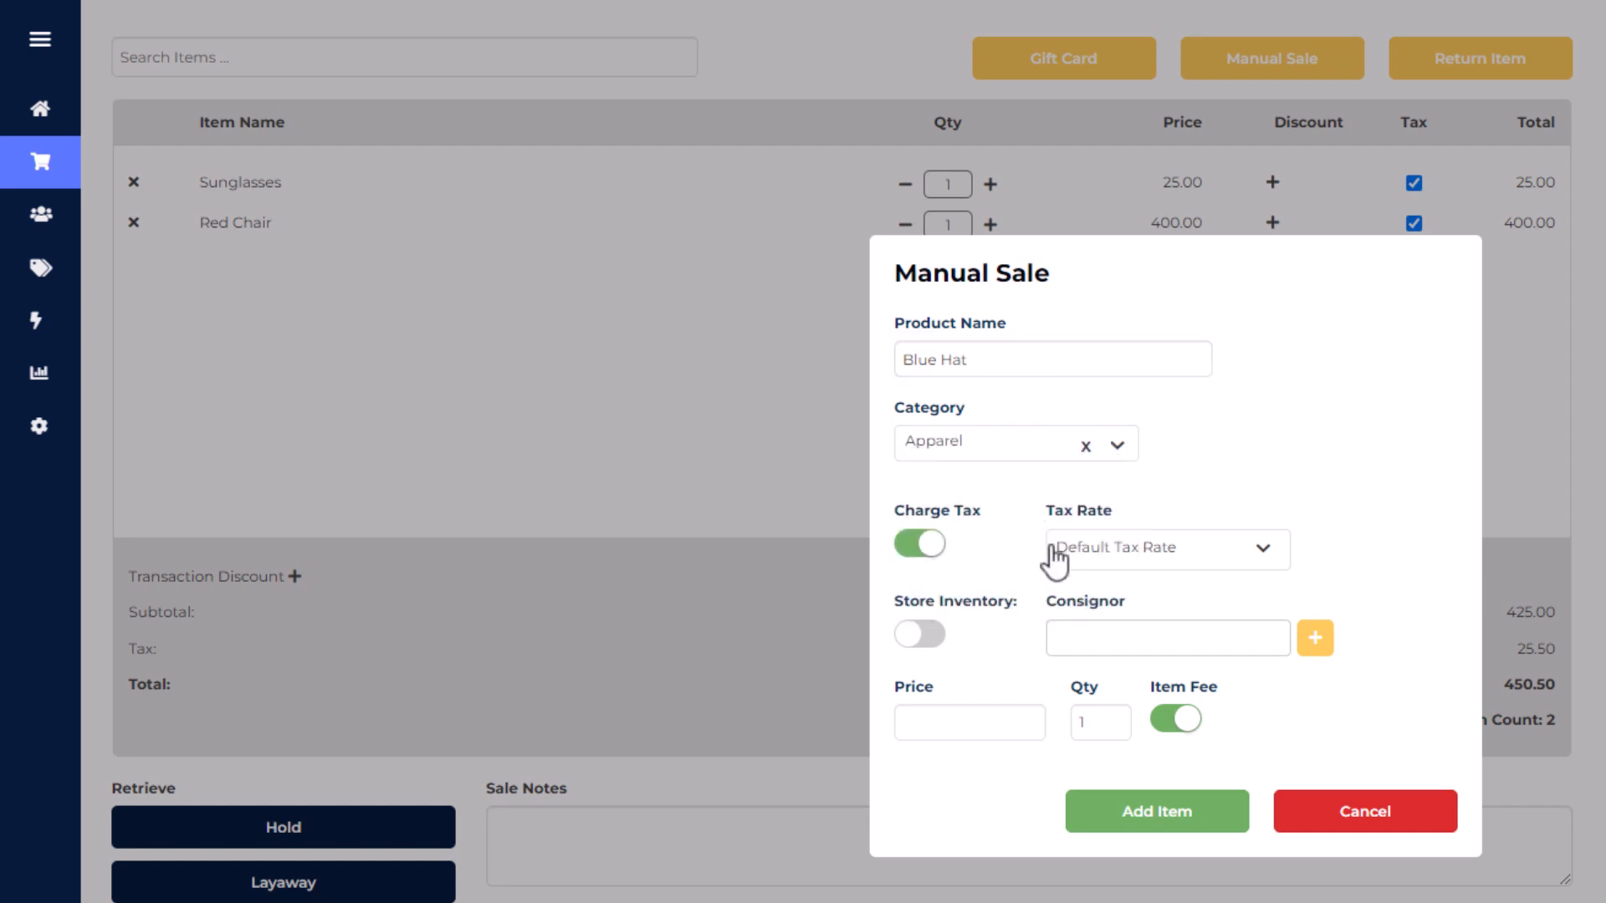
Price the manual item at 15.00, mark it as store inventory and add it to the sale.
left_click(920, 638)
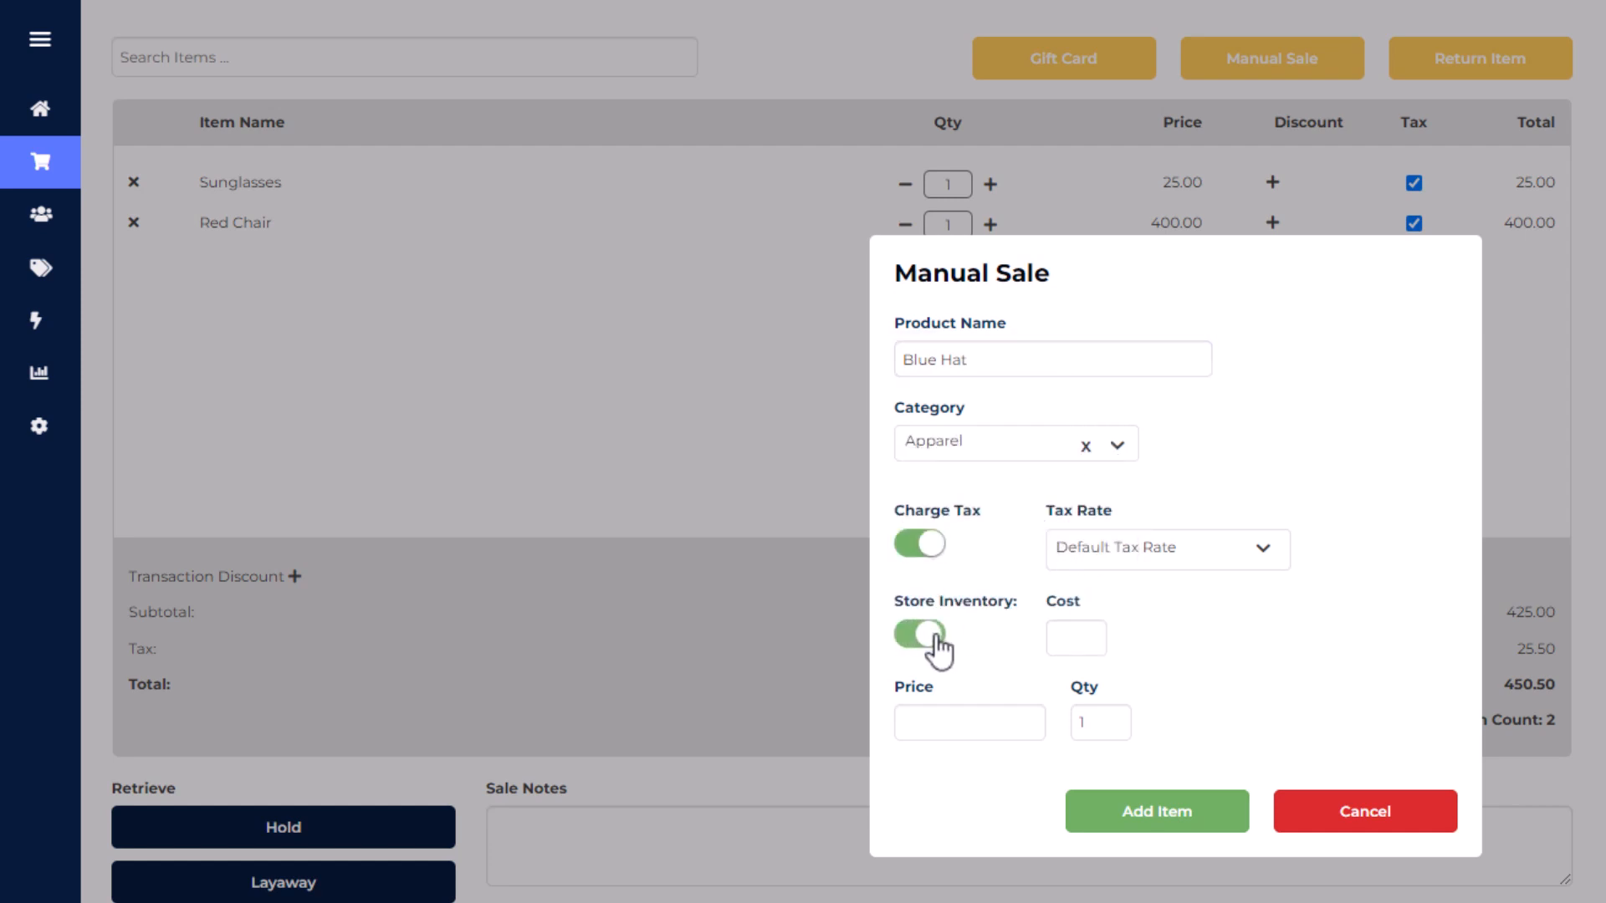
left_click(912, 640)
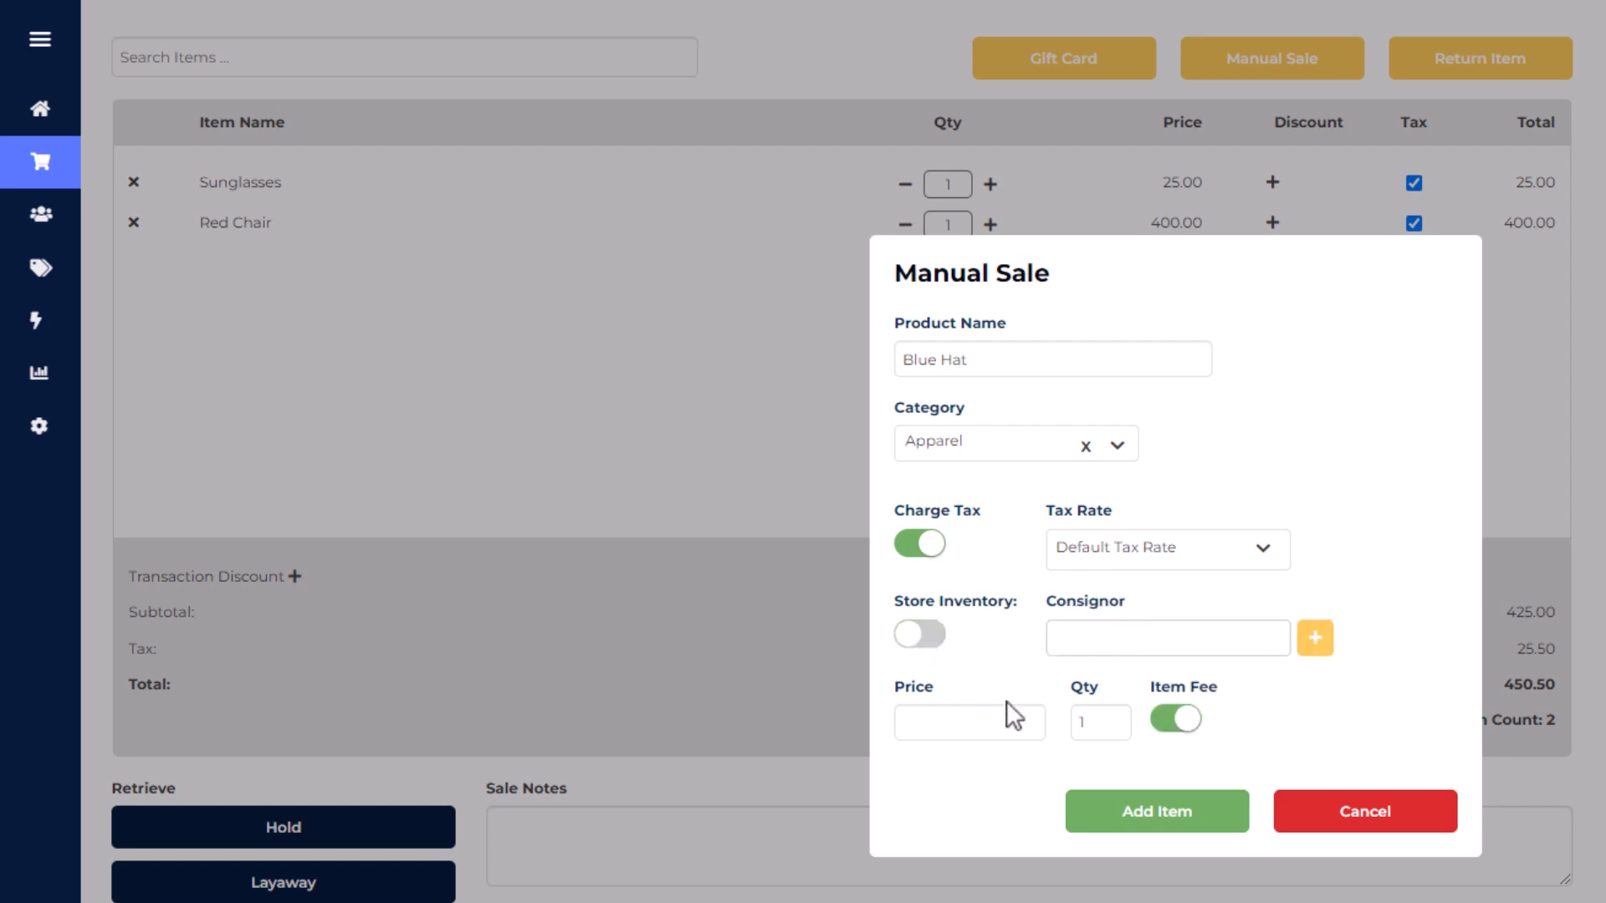
left_click(964, 719)
type("15.00")
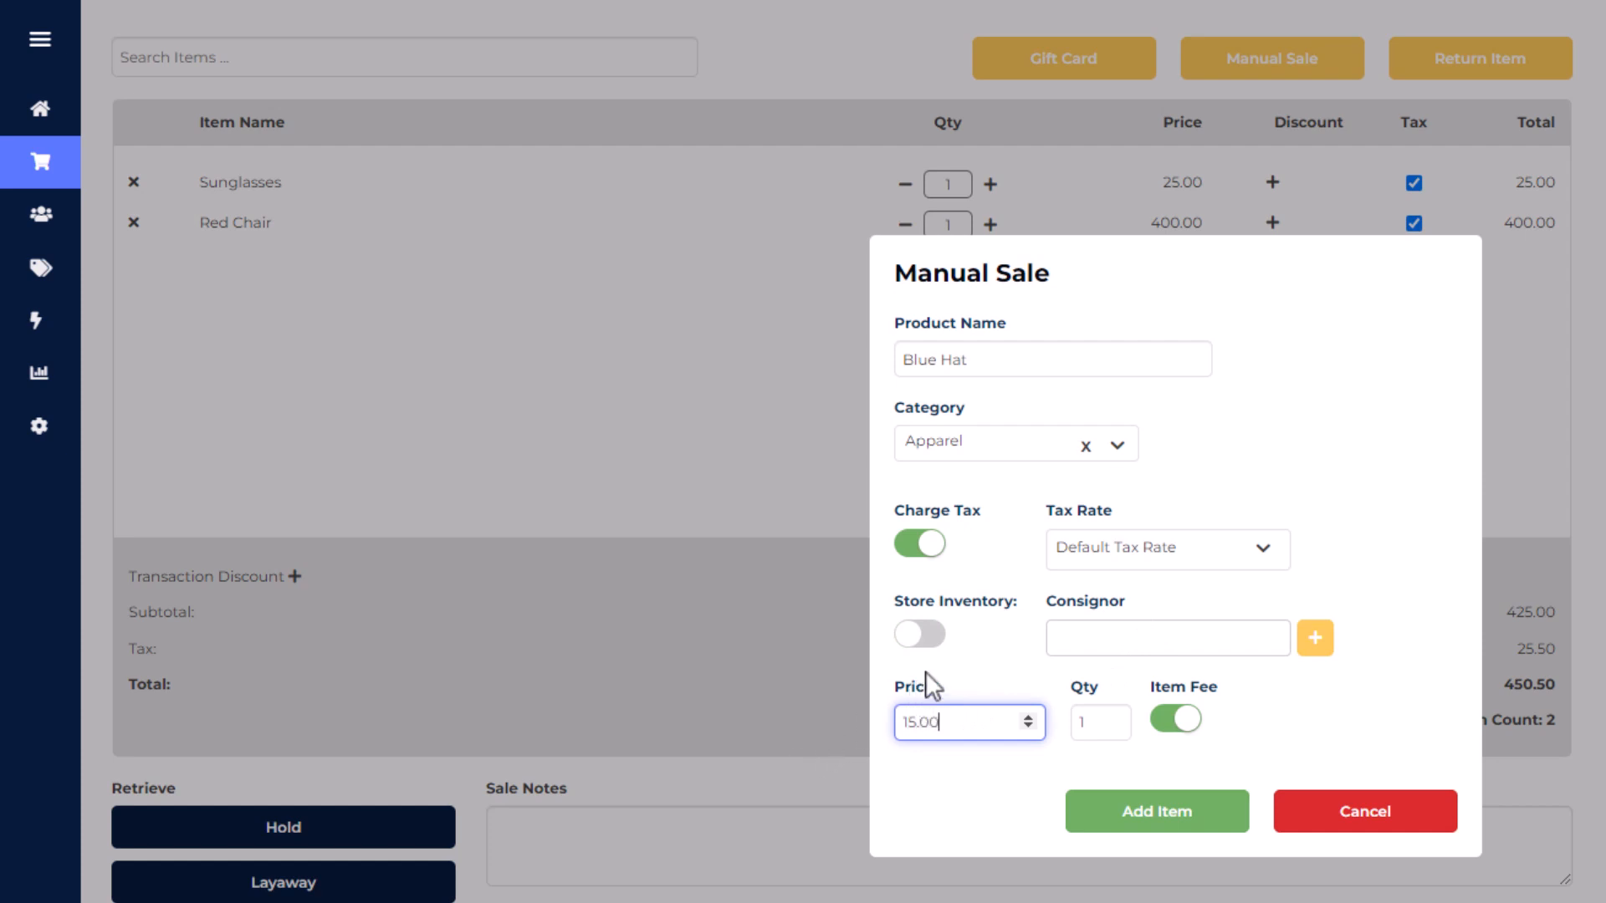
left_click(930, 637)
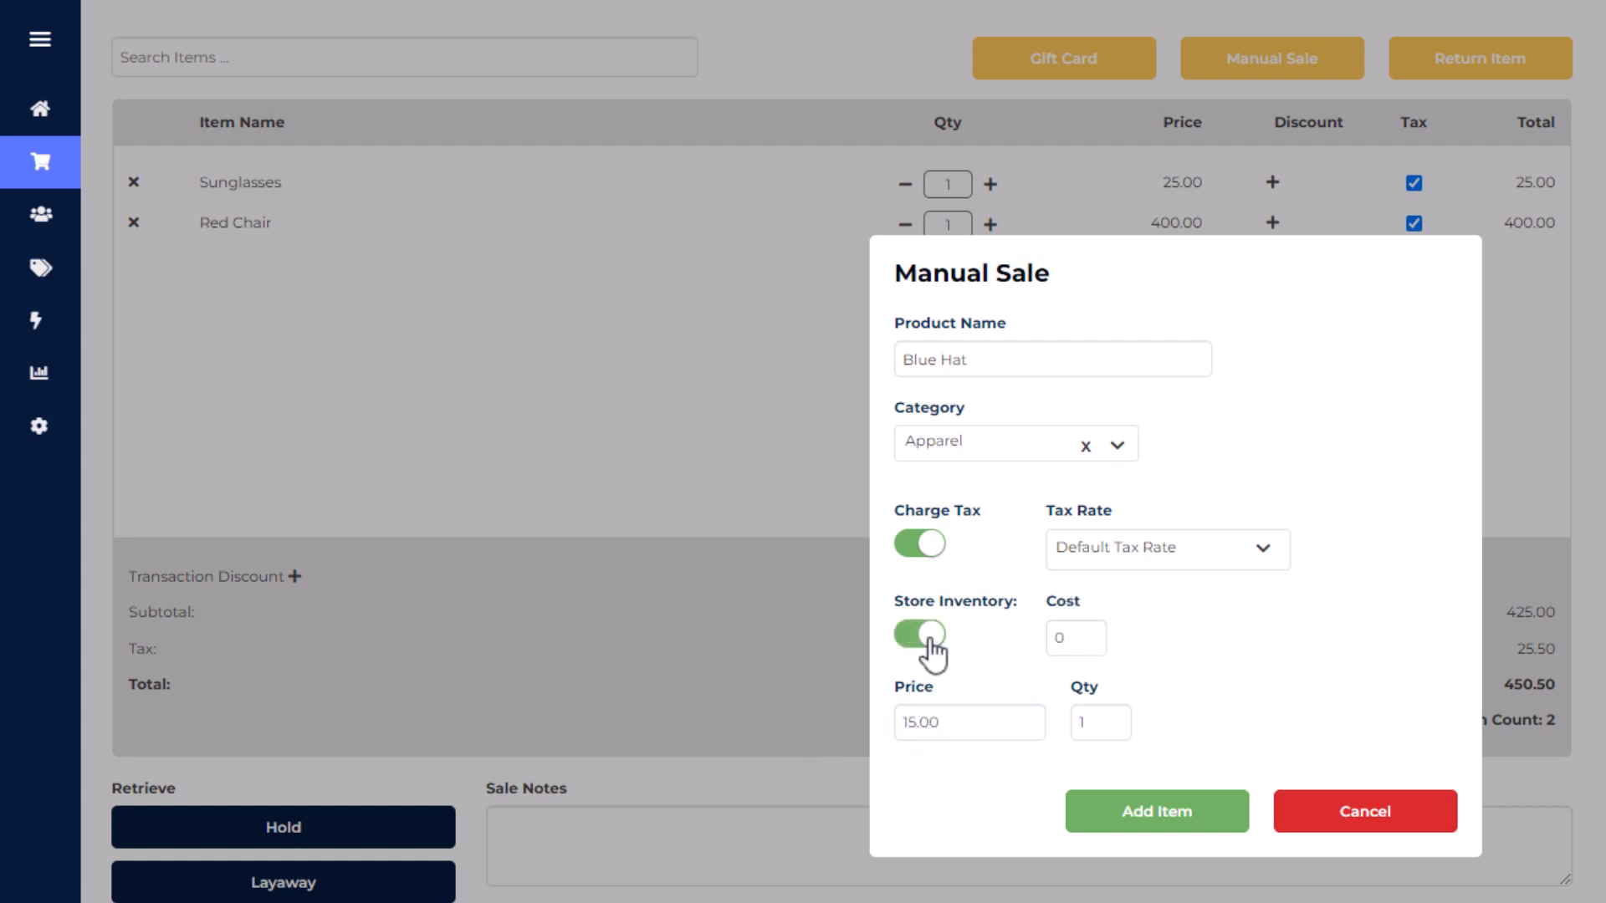
left_click(1159, 812)
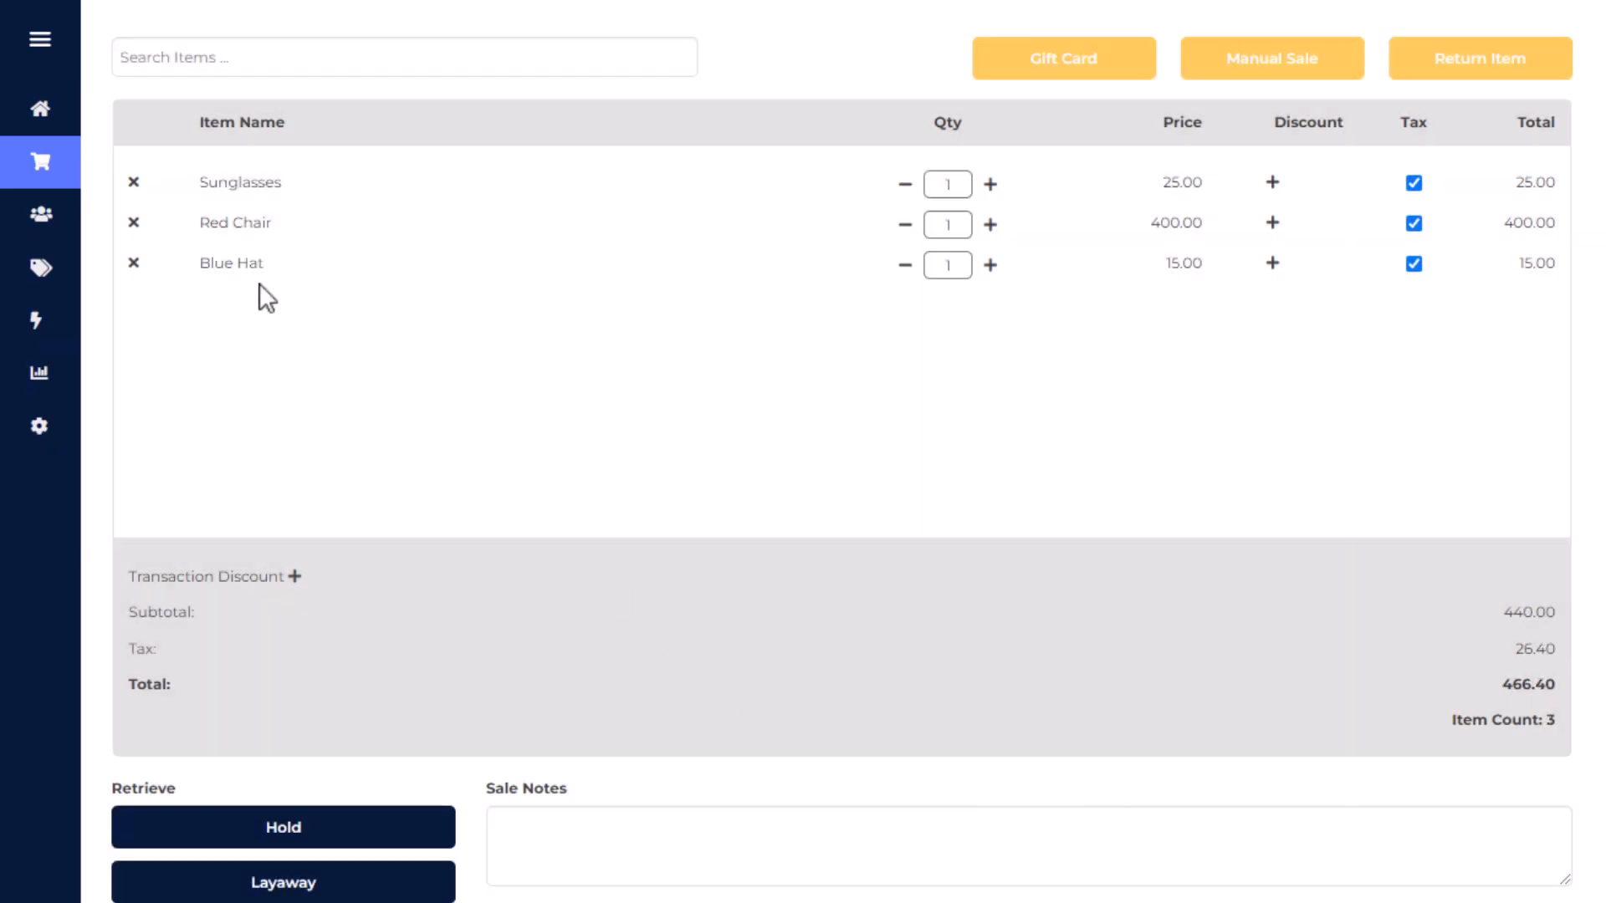
Remove the Blue Hat from the sale.
left_click(134, 264)
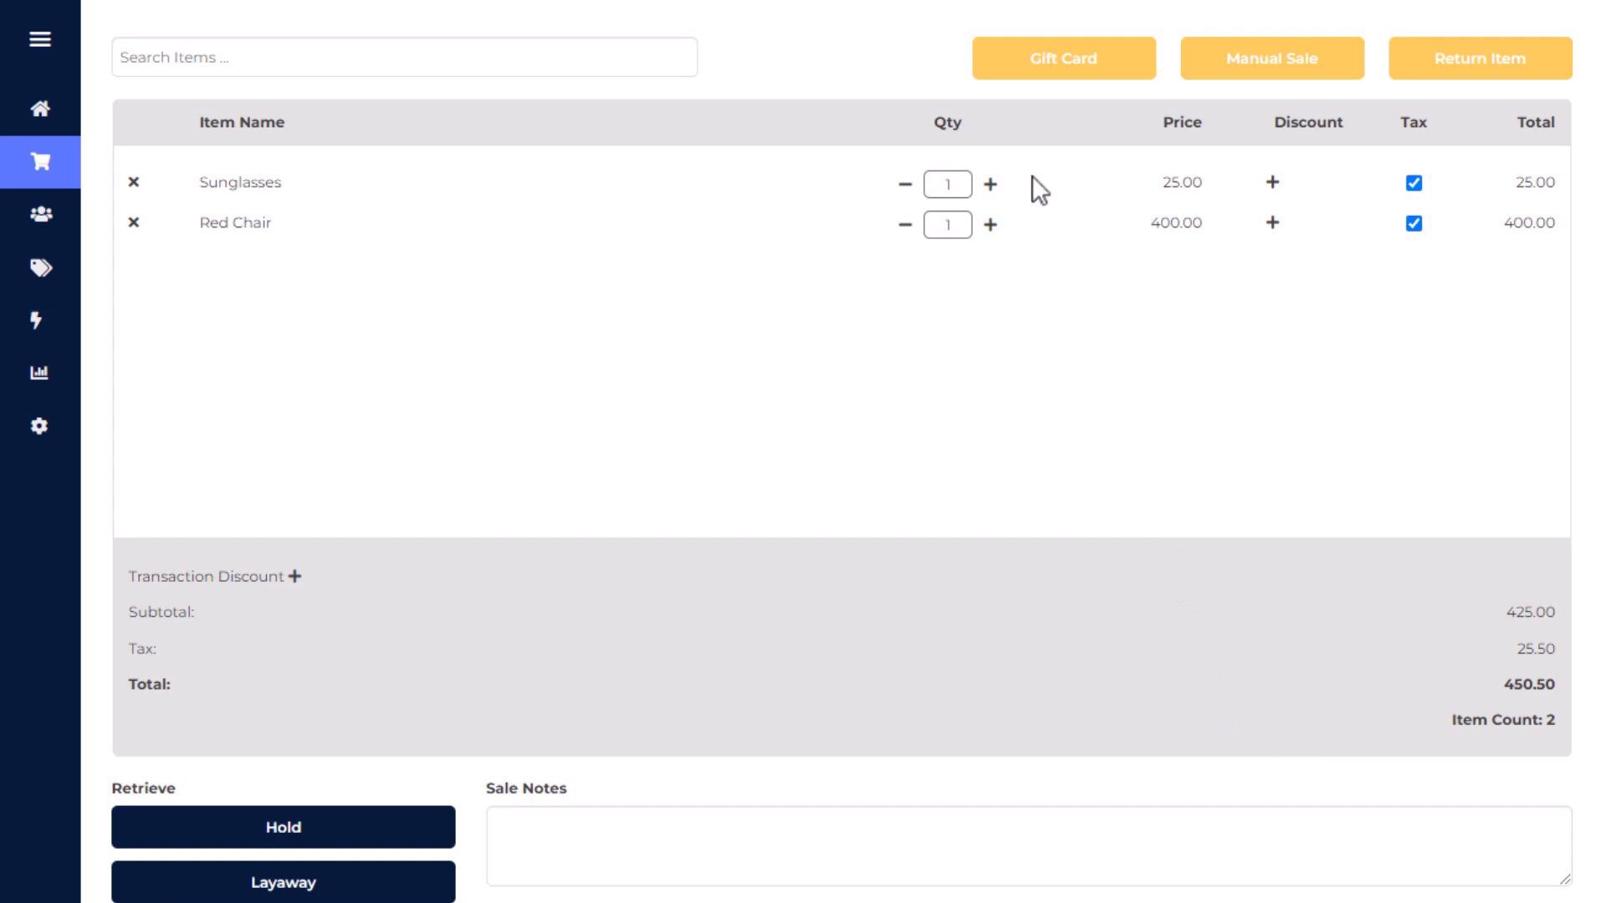
Set the Sunglasses quantity to 2, and switch their tax off and back on.
left_click(990, 184)
left_click(1413, 183)
left_click(1413, 183)
left_click_drag(1341, 124, 1273, 126)
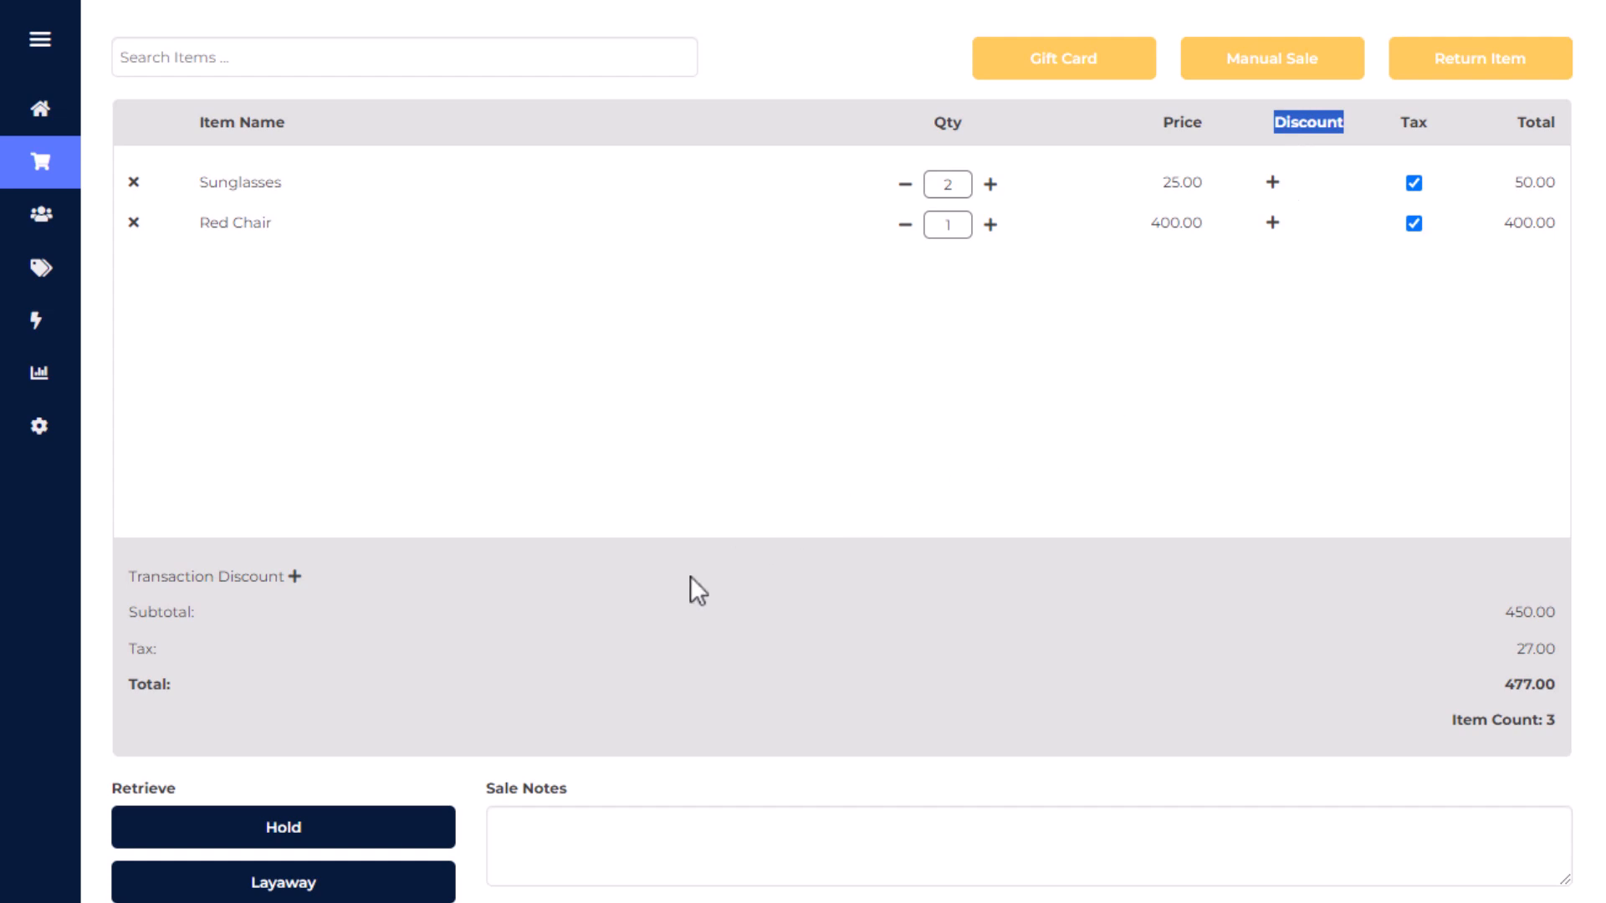
left_click_drag(275, 578, 122, 575)
left_click(360, 431)
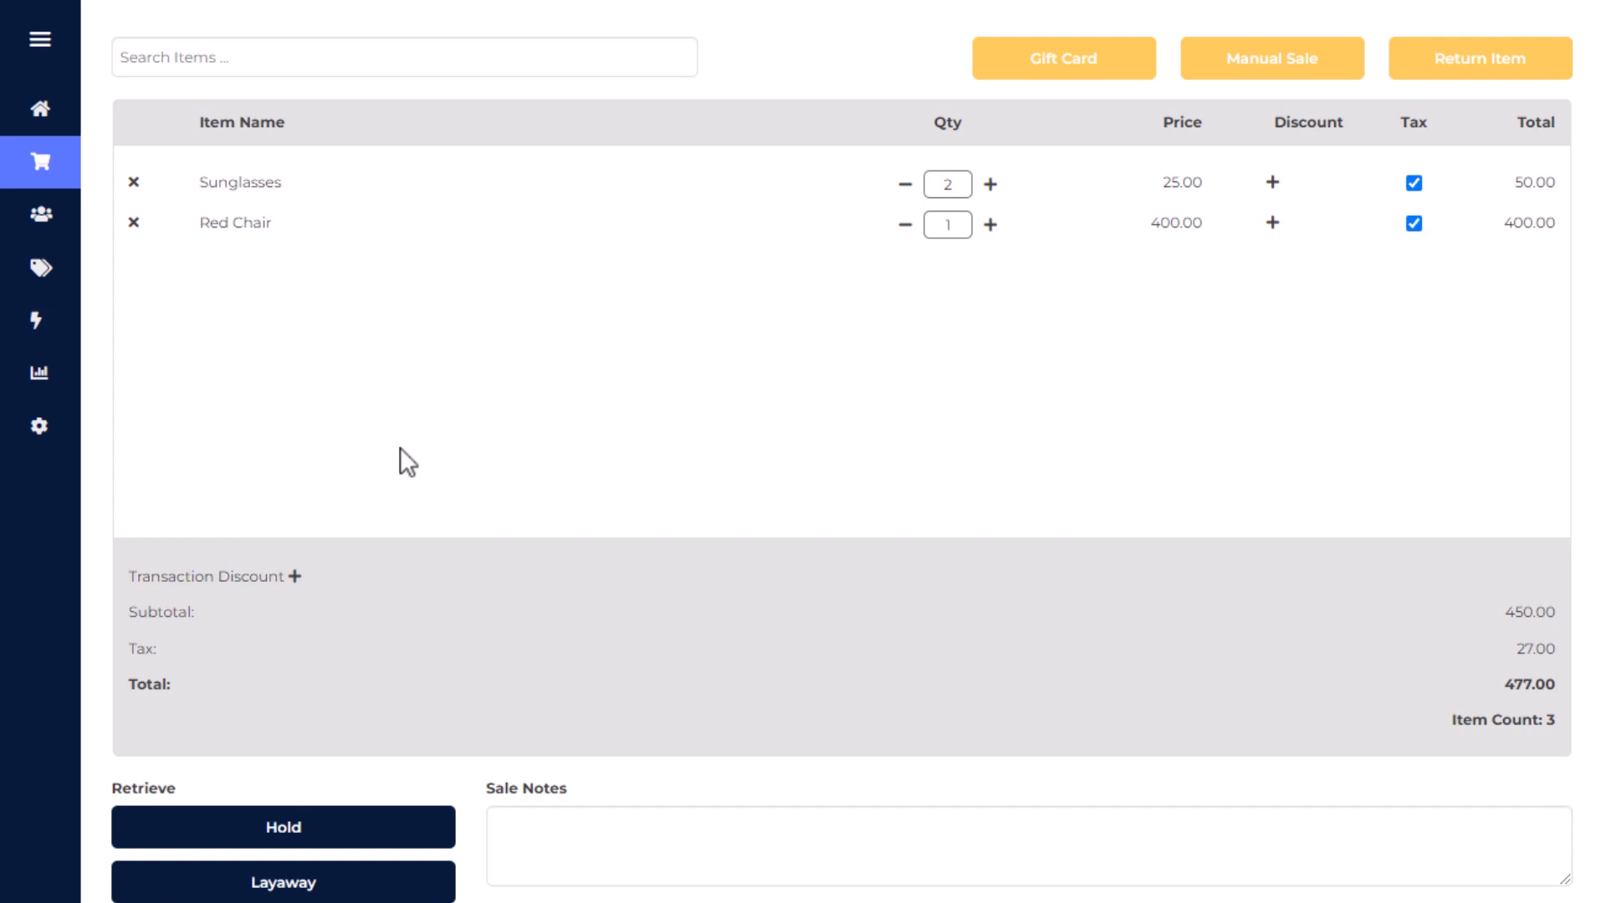
Start an item discount for the Red Chair in Percentage format with a value of 20.
left_click(1272, 223)
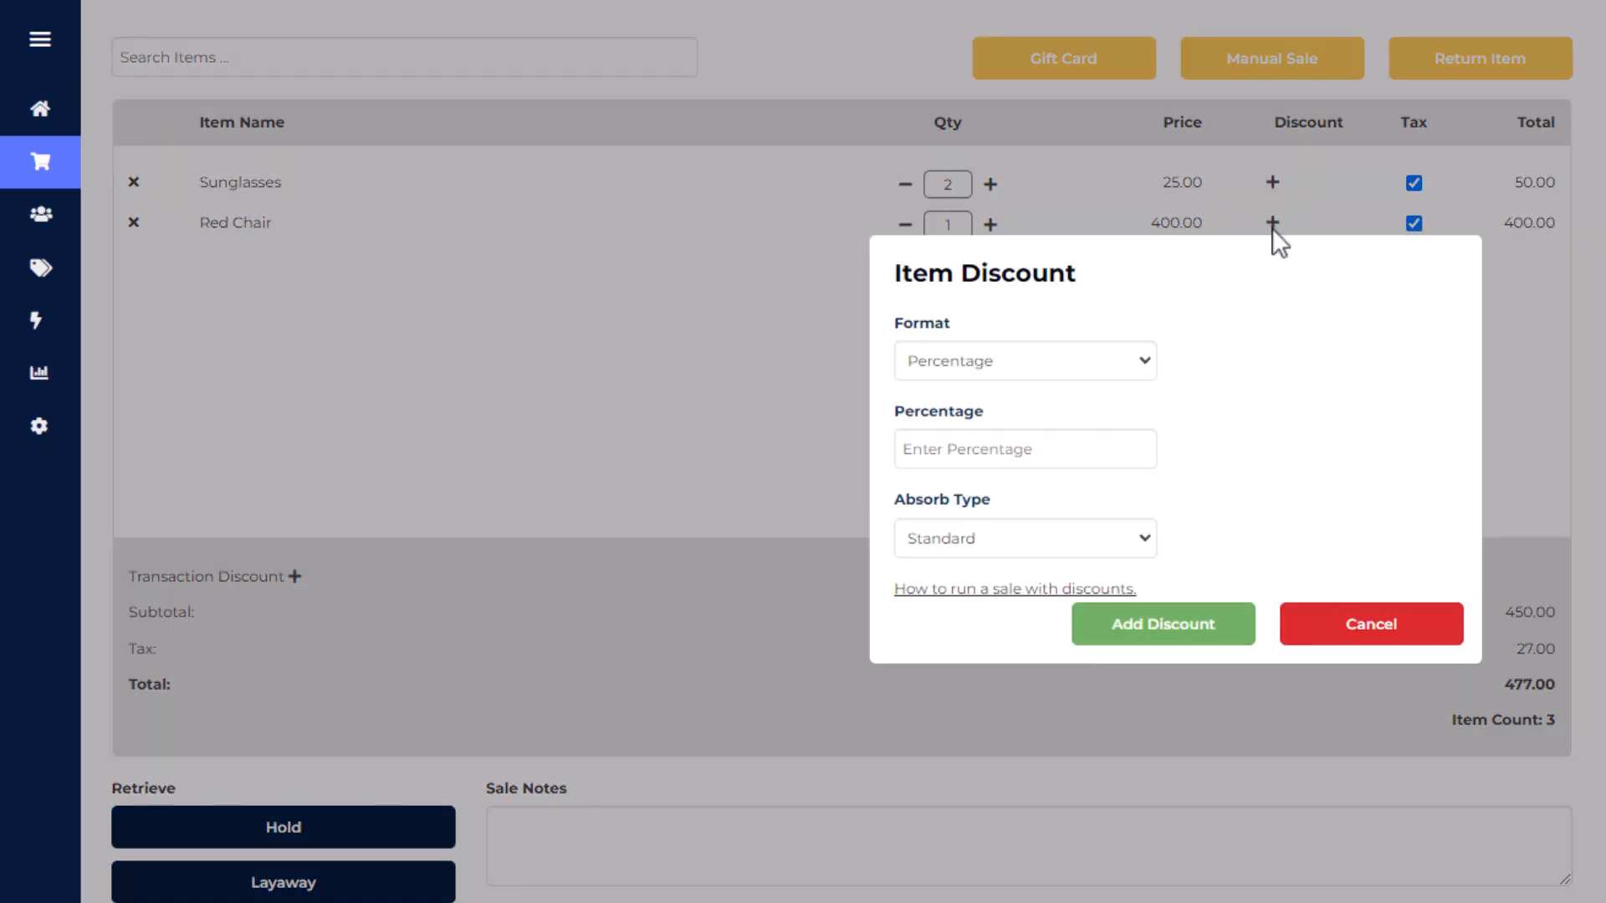
left_click(1140, 362)
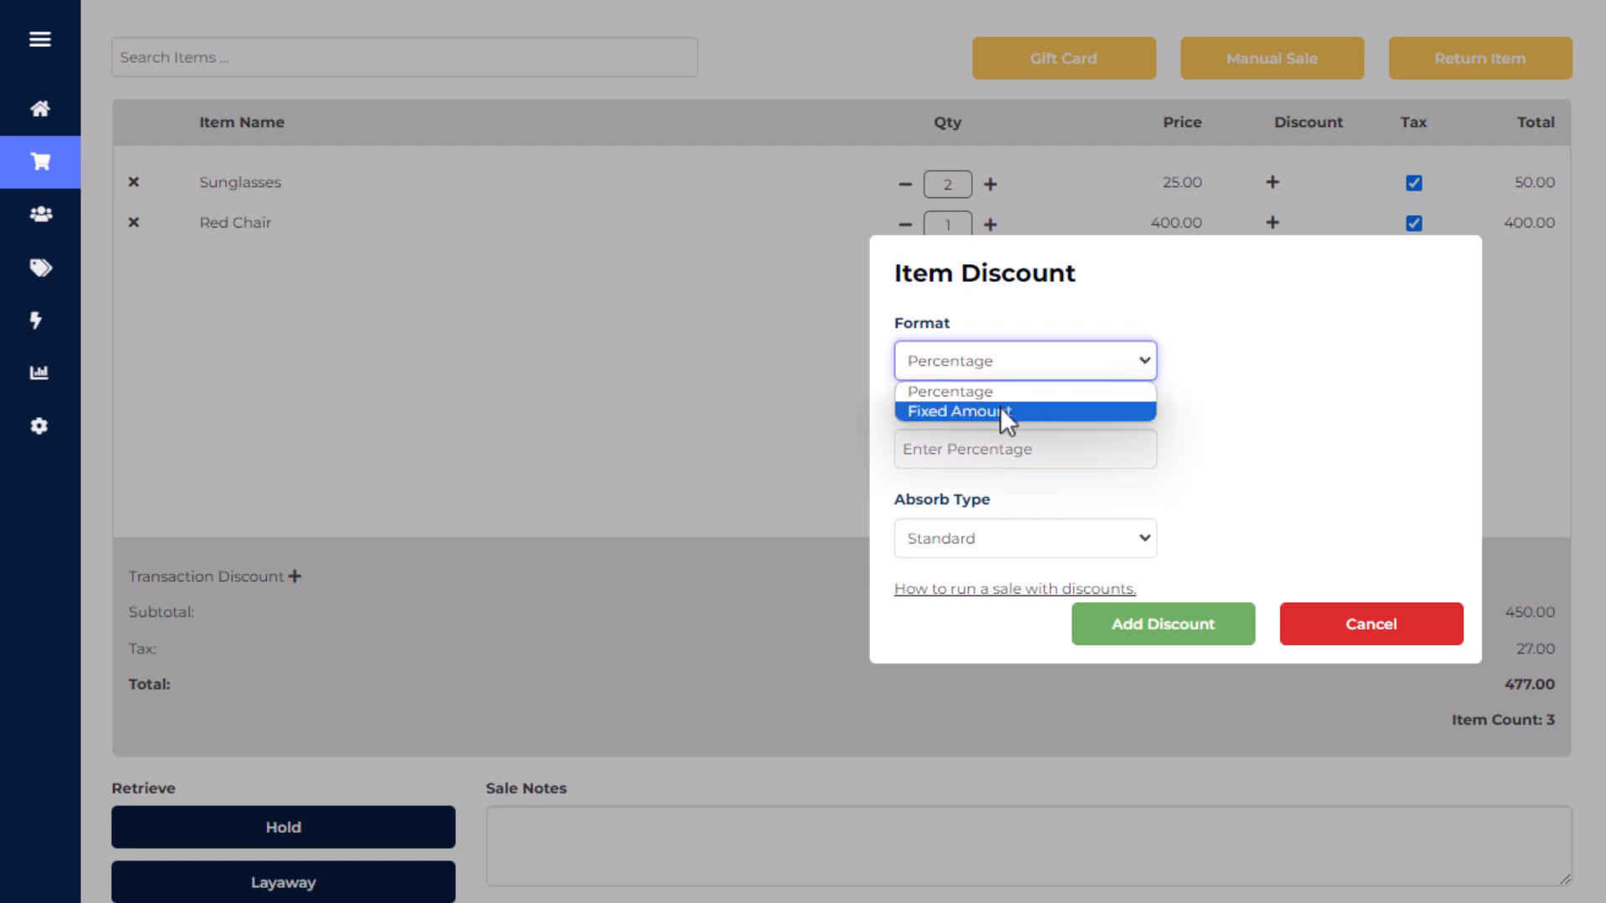
left_click(1009, 393)
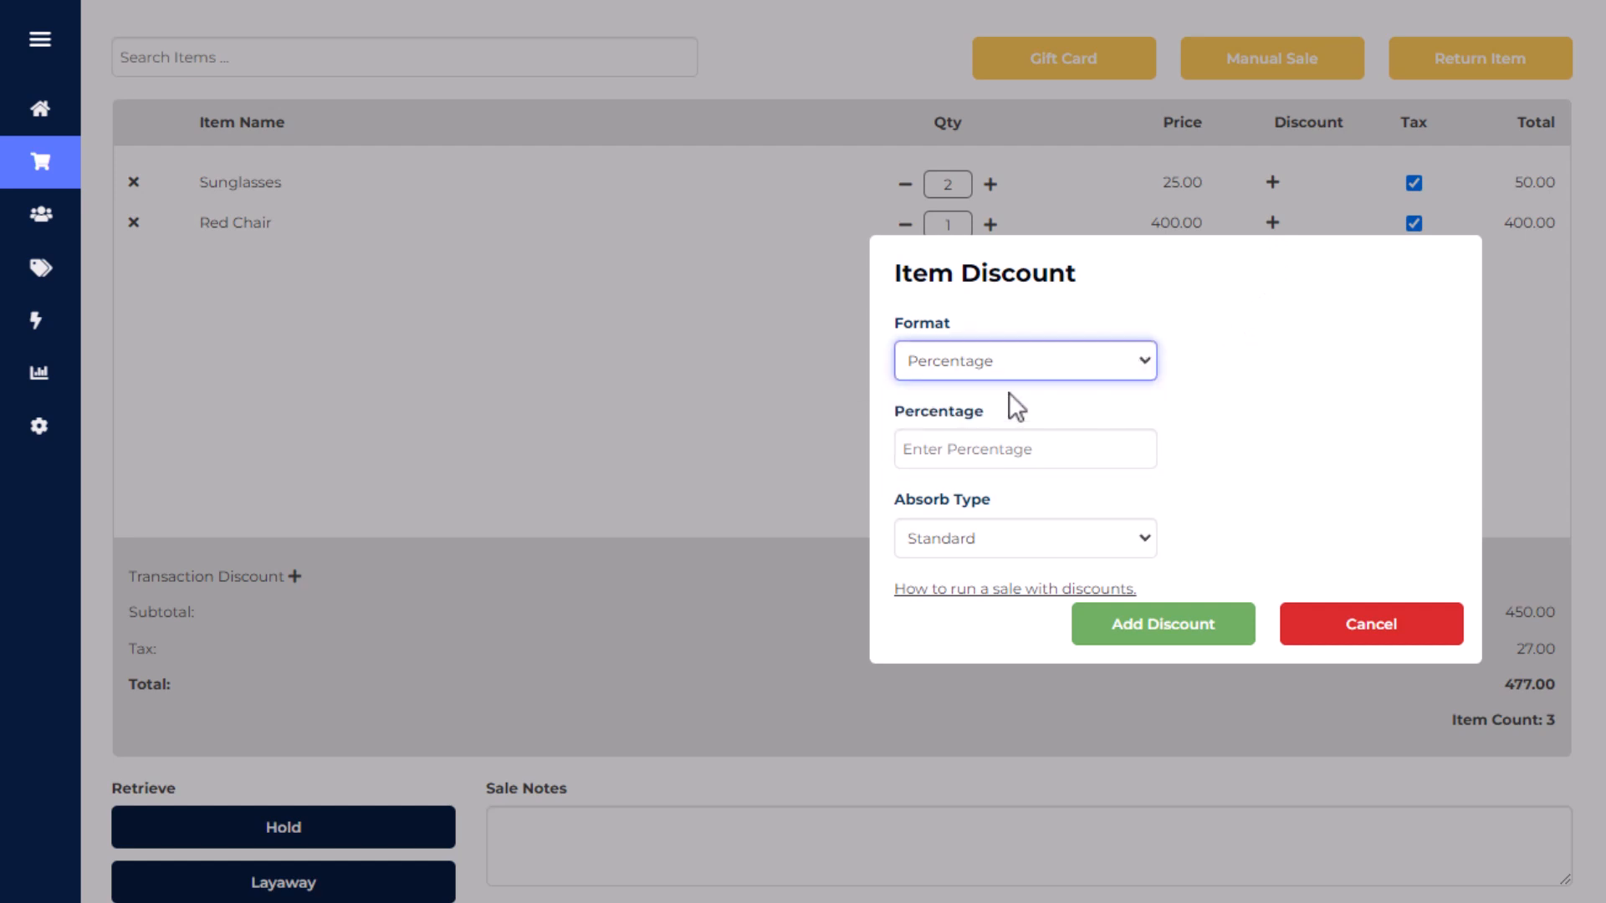
left_click(997, 456)
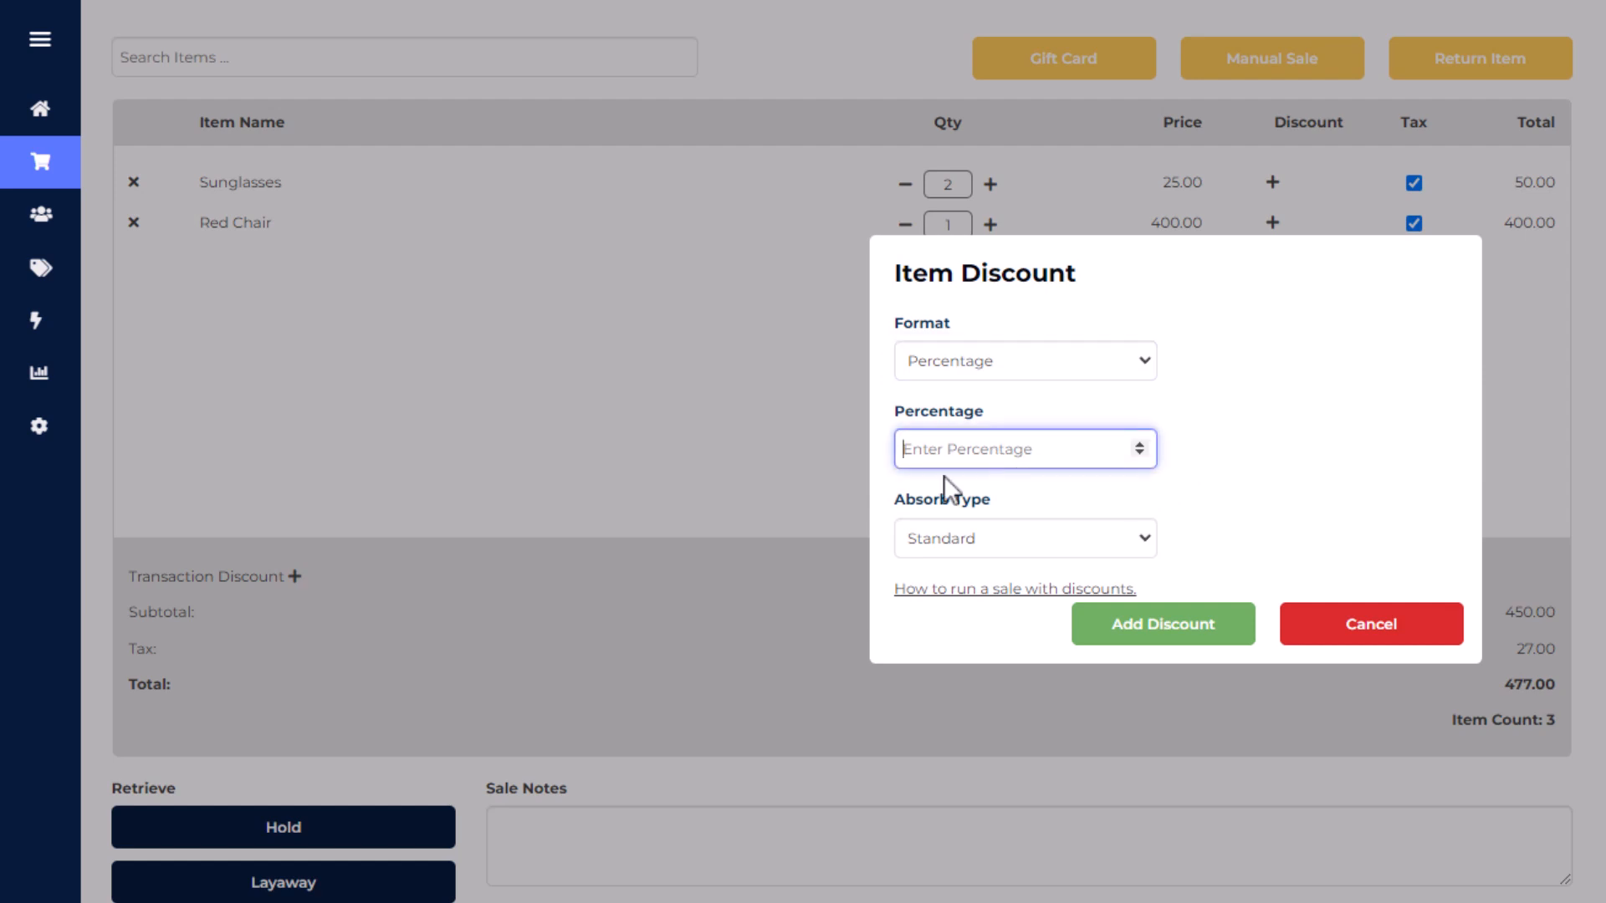
type("20")
left_click(1405, 474)
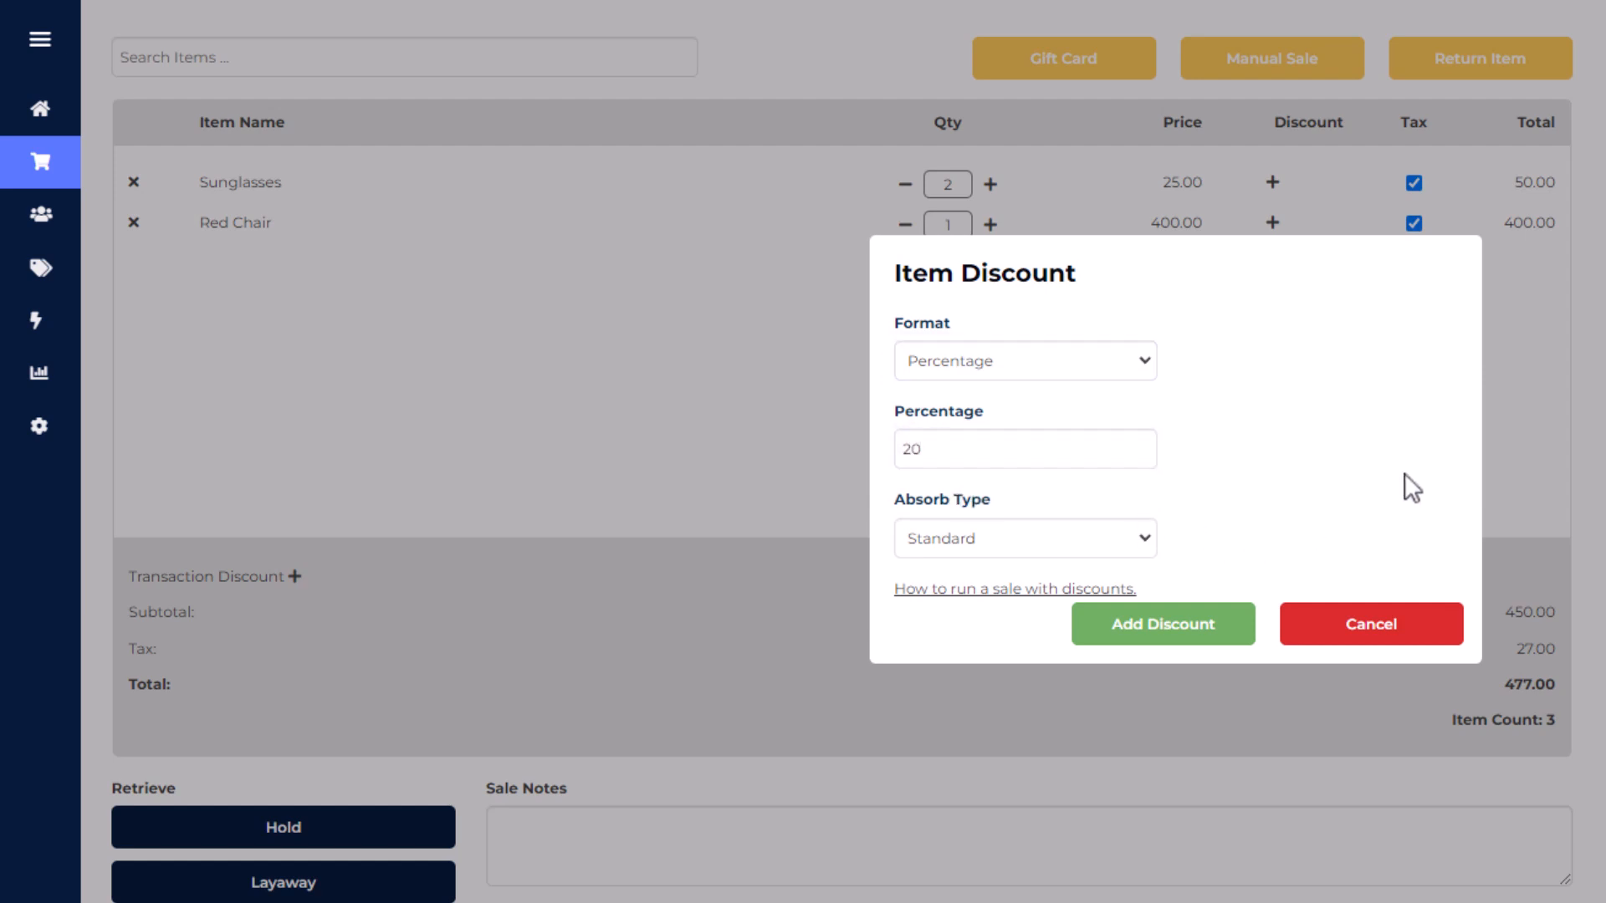
Set the discount's absorb type to Consignor and apply it to the Red Chair.
left_click_drag(1011, 502, 889, 517)
left_click(889, 517)
left_click(1146, 540)
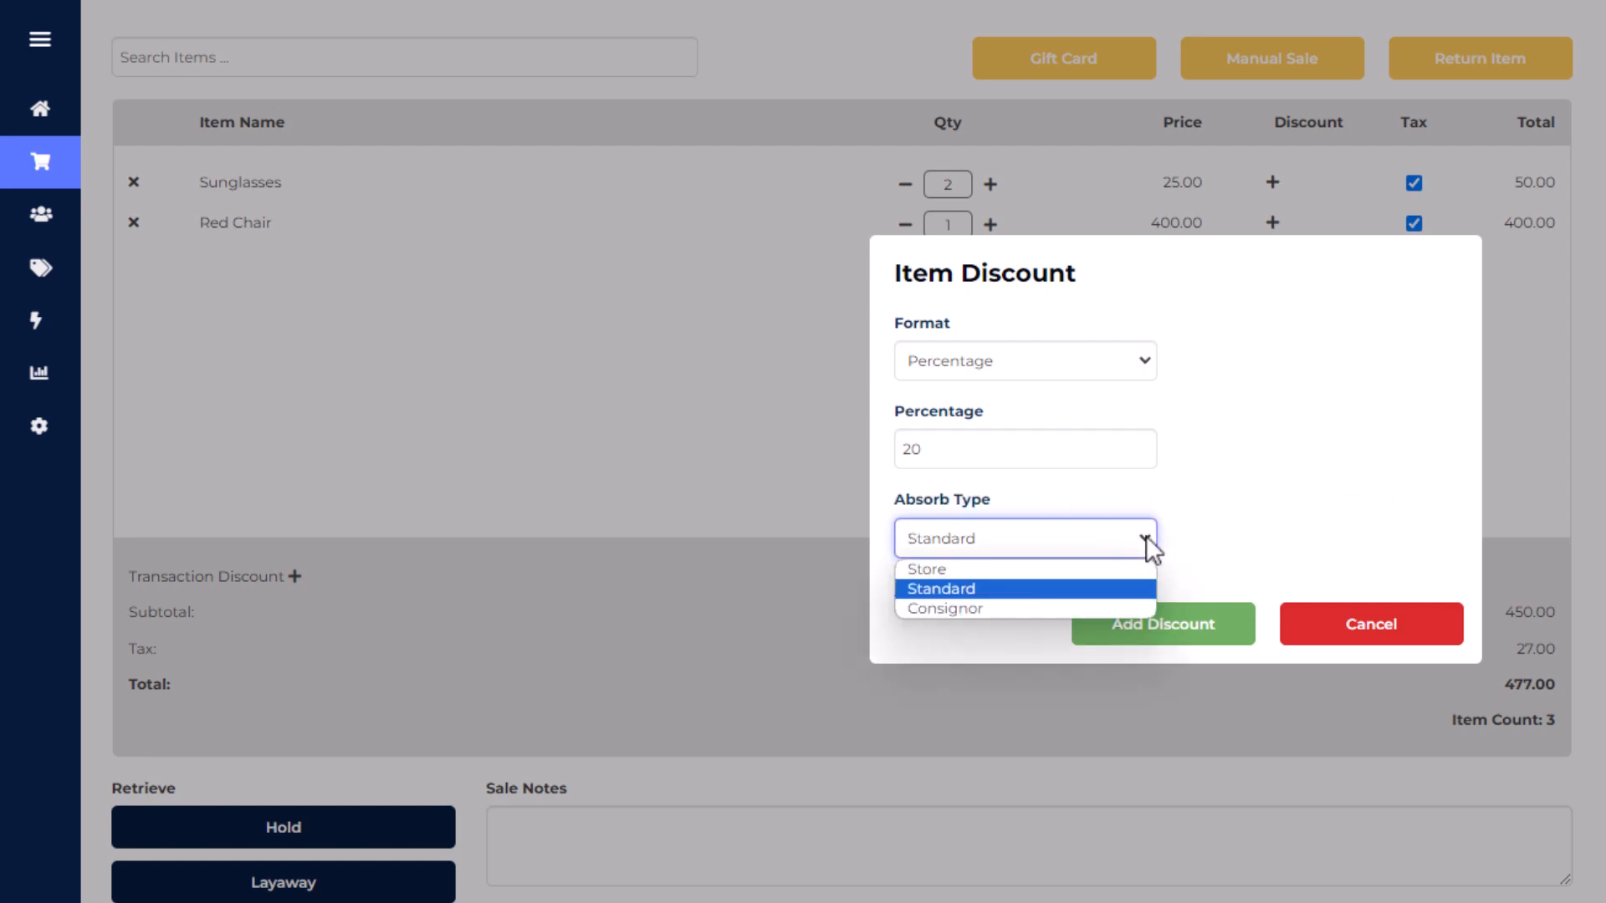
left_click(1006, 606)
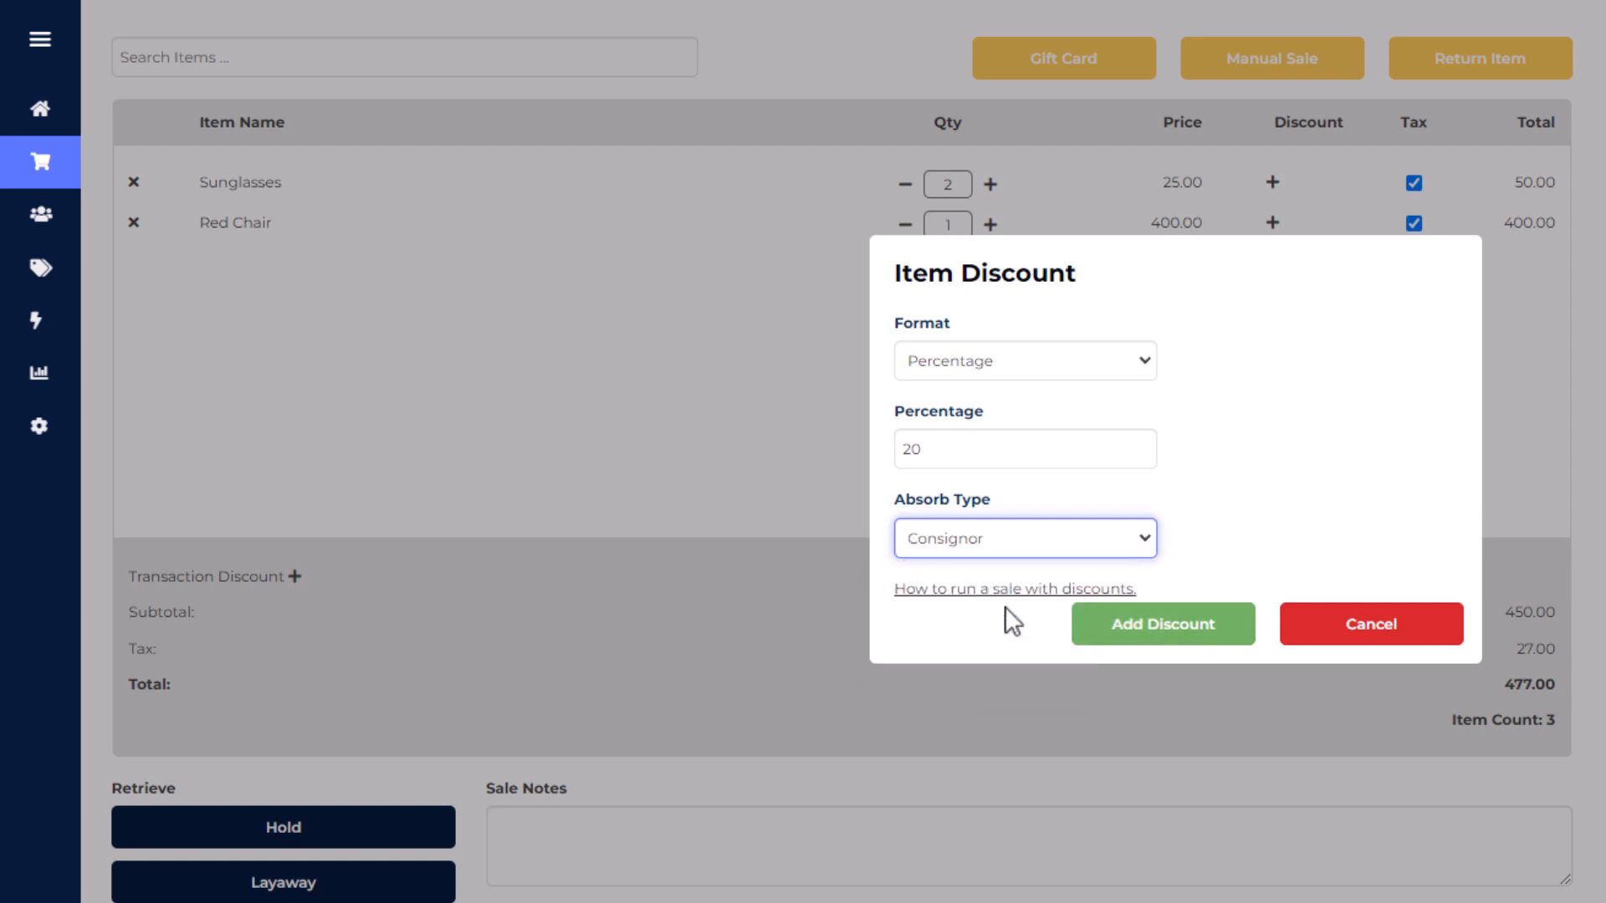
left_click(1117, 633)
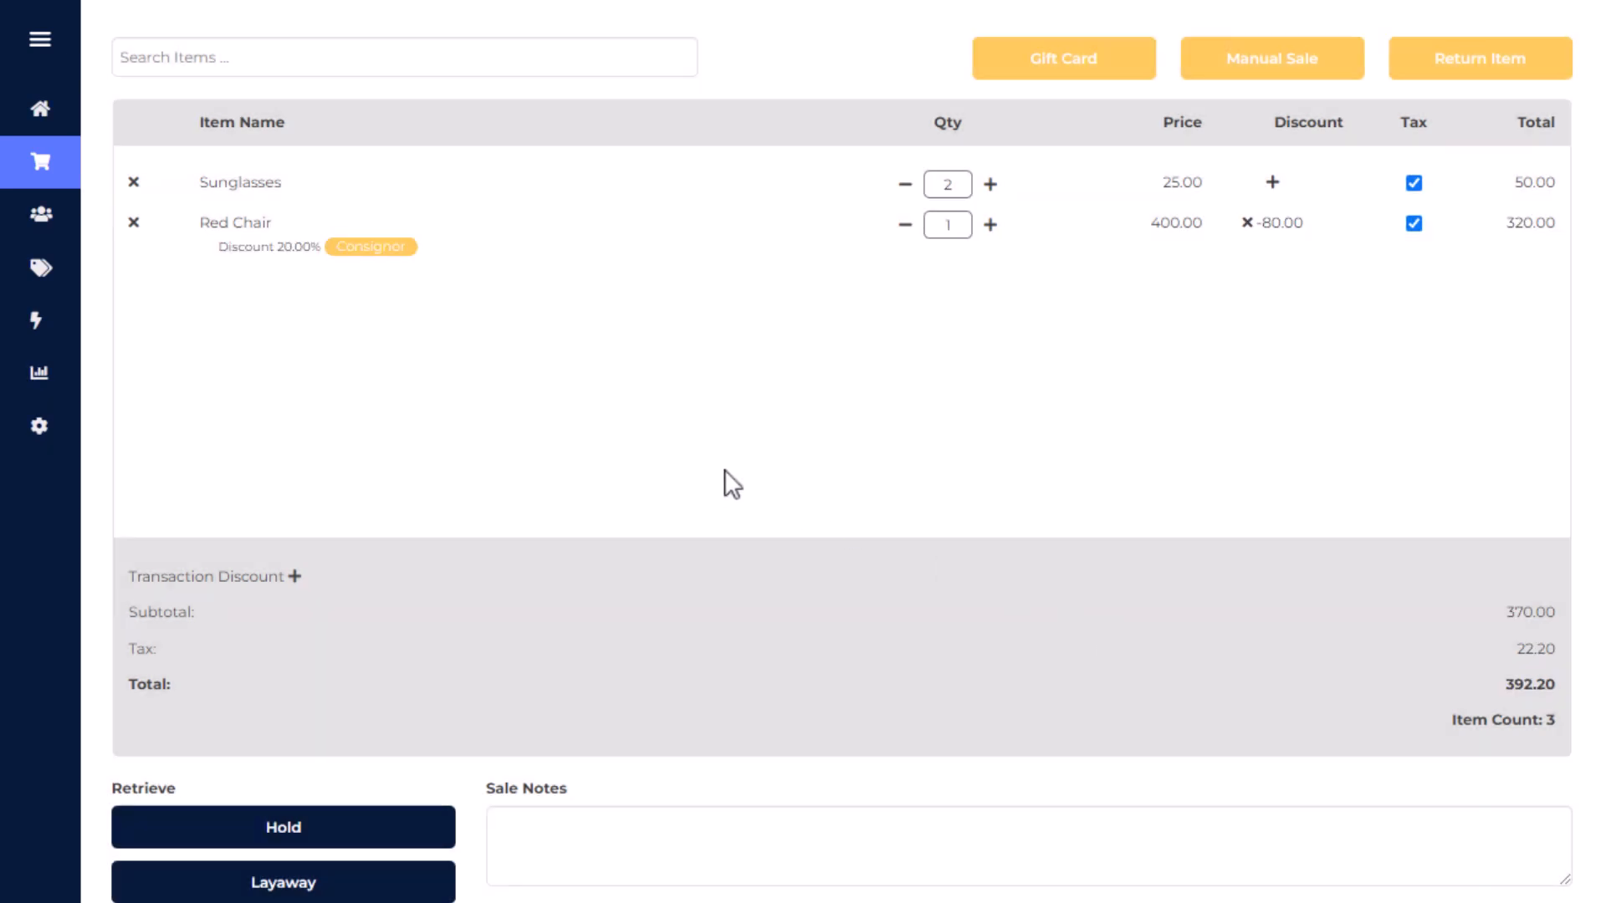
left_click_drag(430, 248, 223, 255)
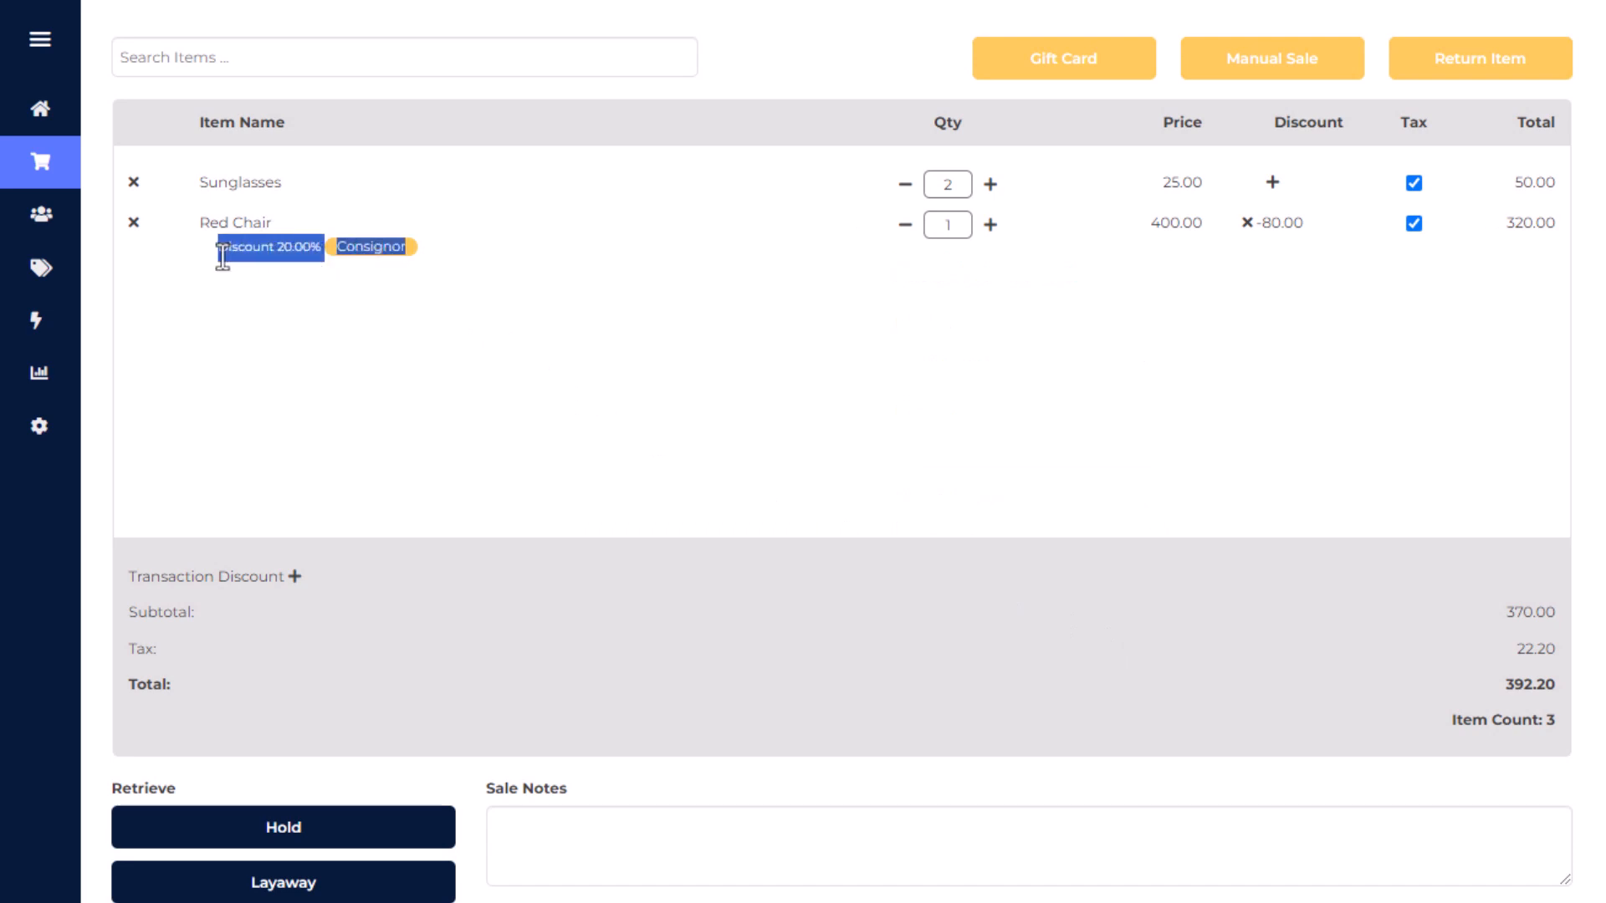
left_click(281, 293)
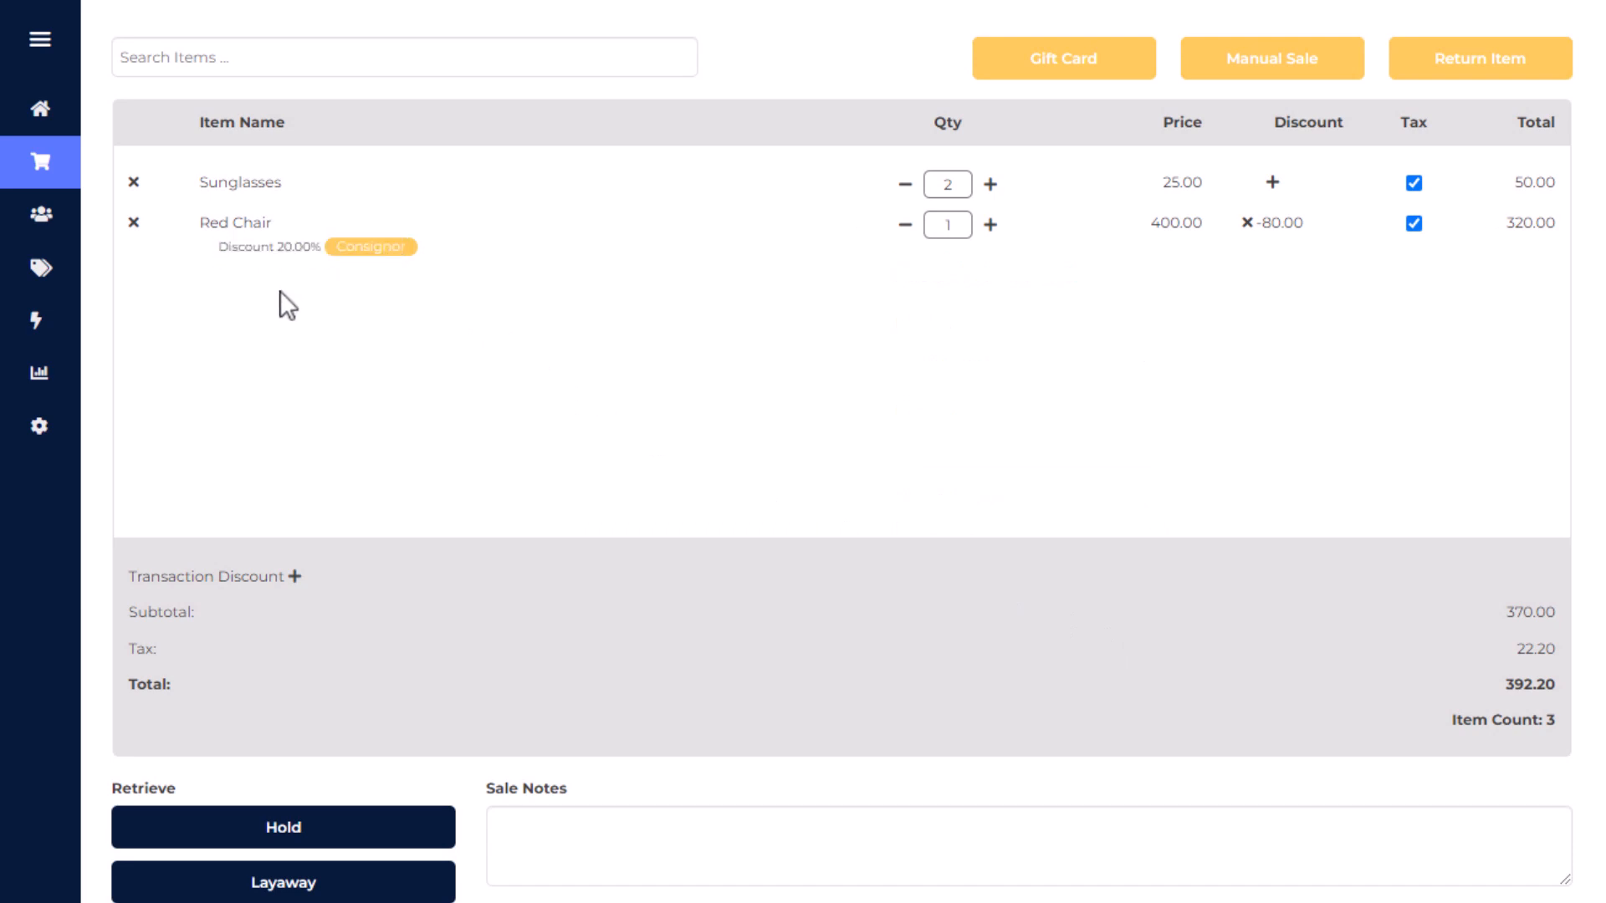
Add a Fixed Amount transaction discount of 10 to the sale, keeping the Standard absorb type.
left_click(294, 577)
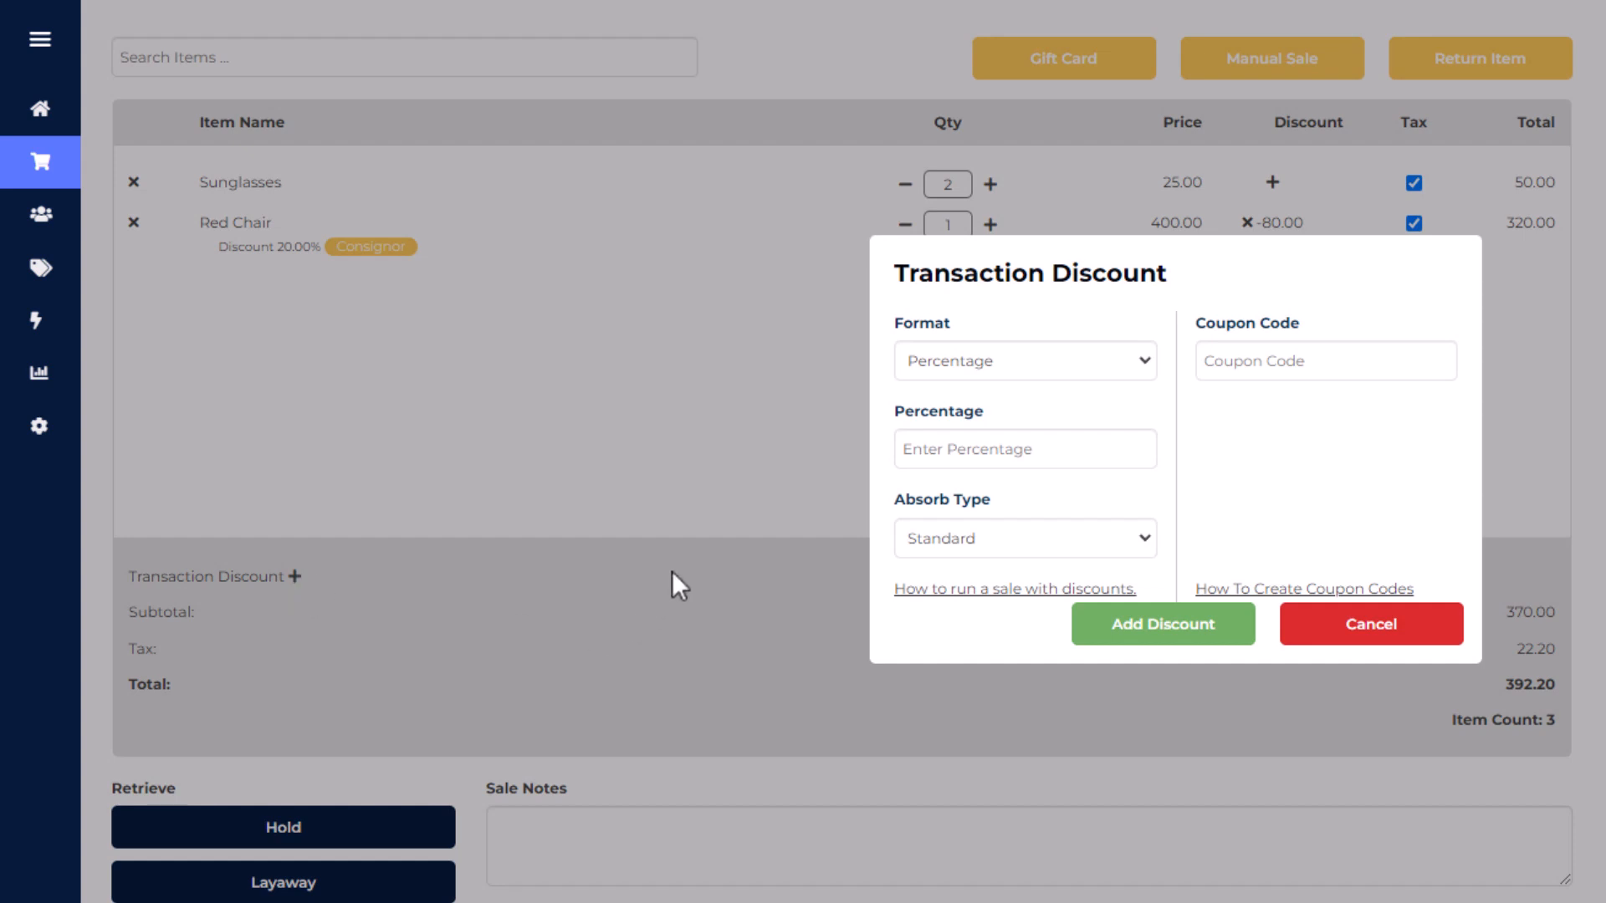
left_click(957, 364)
left_click(951, 410)
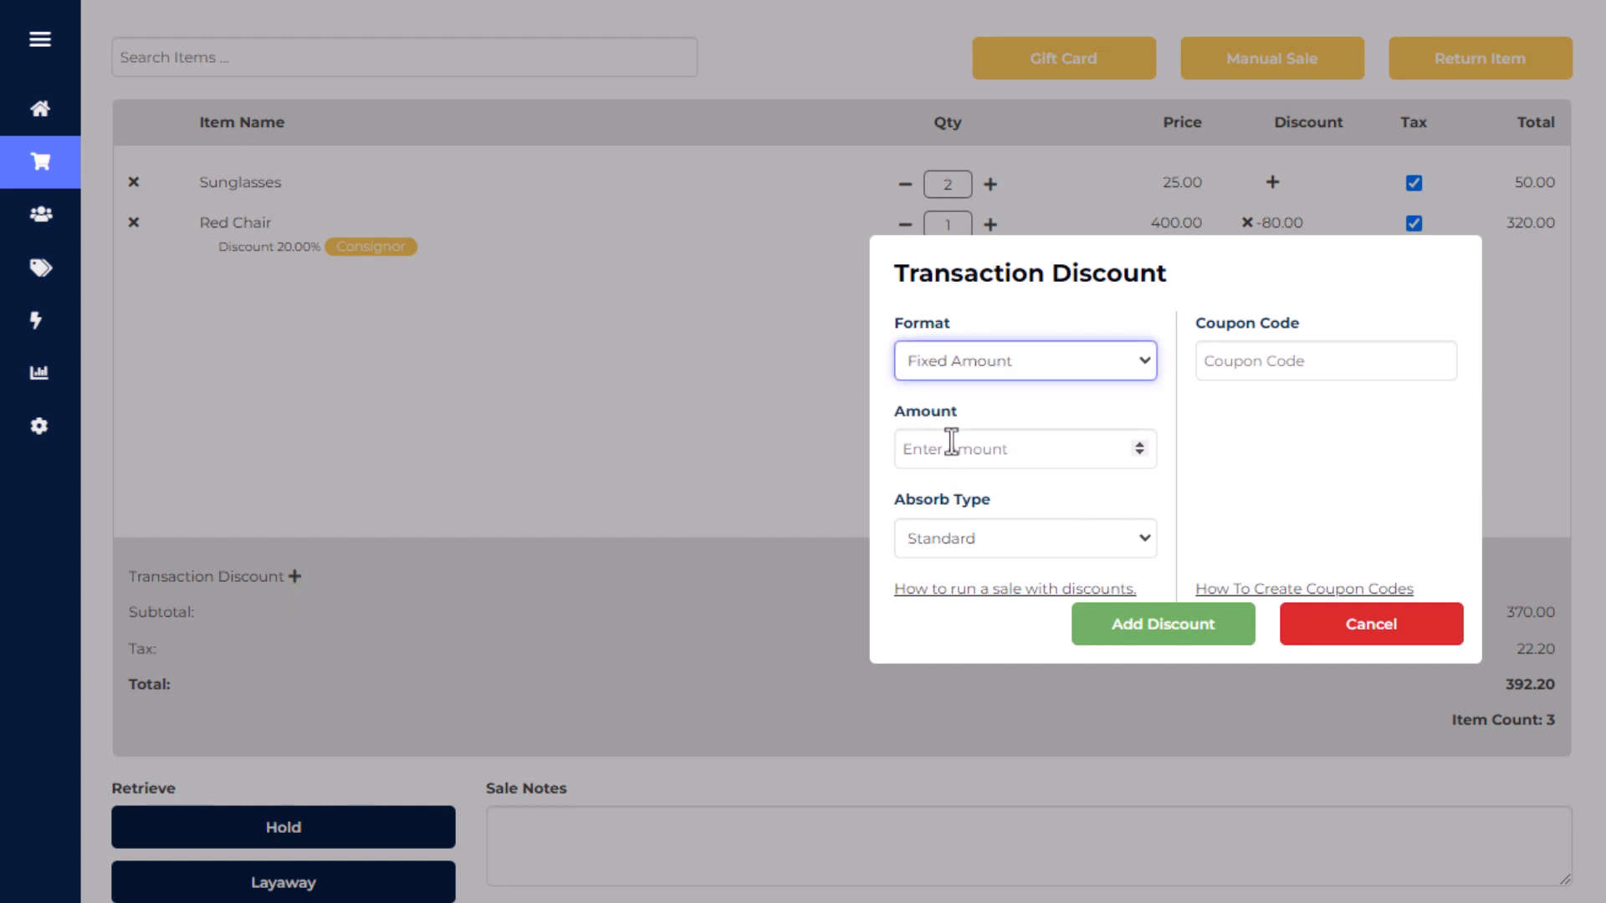
left_click(1003, 443)
type("10")
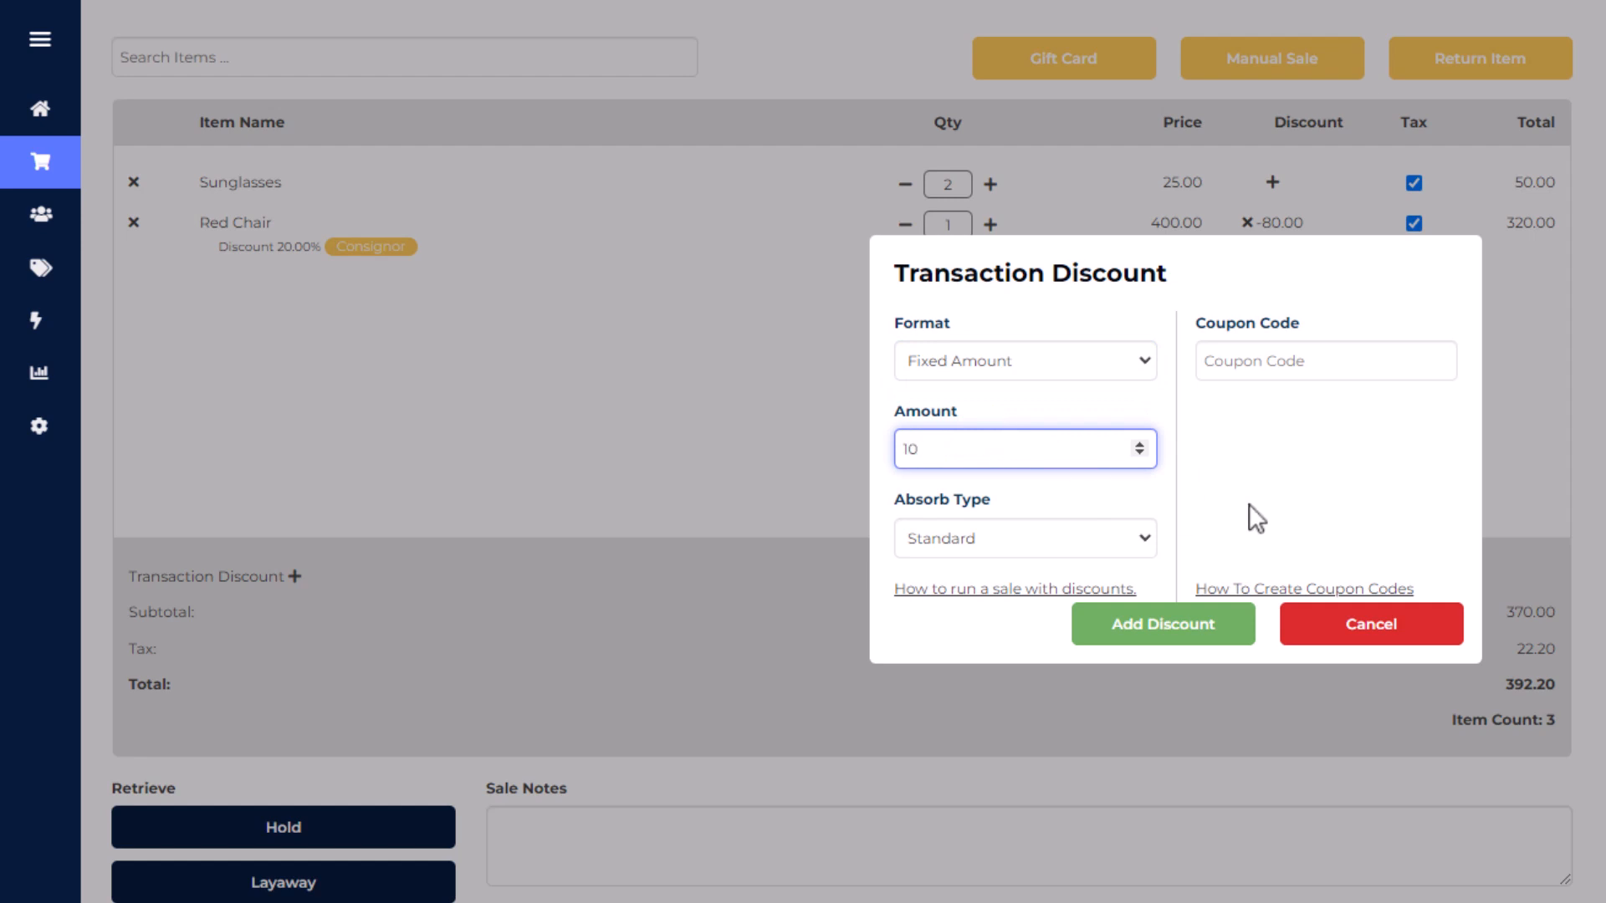
left_click(1121, 637)
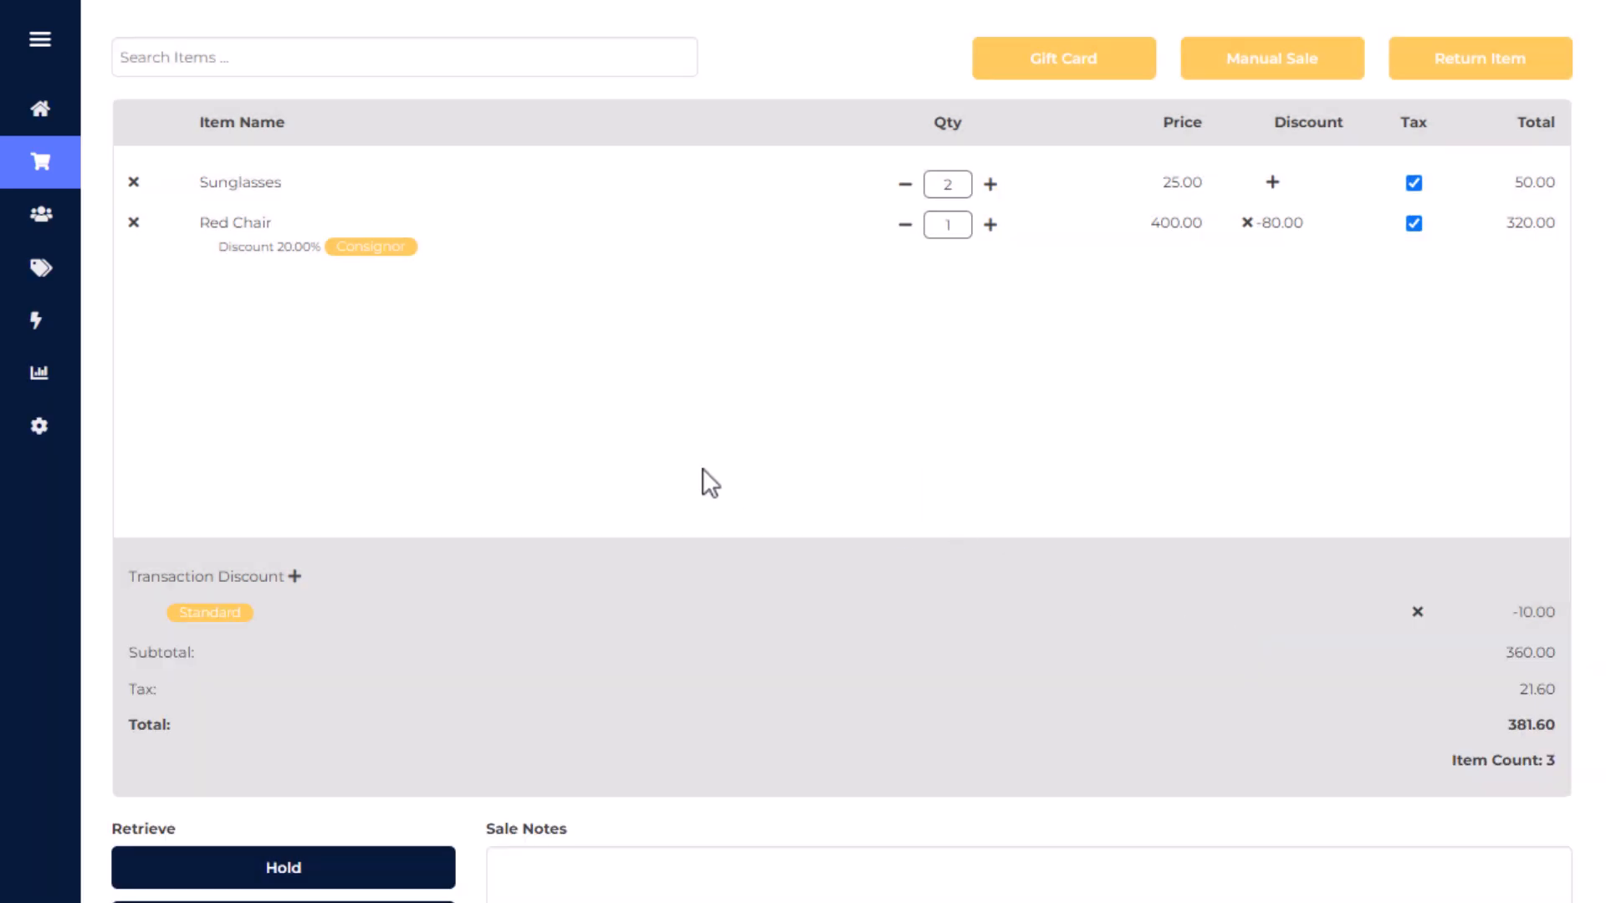
Search for customers with "B", attach the first match to the sale, and remove that customer again.
mouse_move(43, 423)
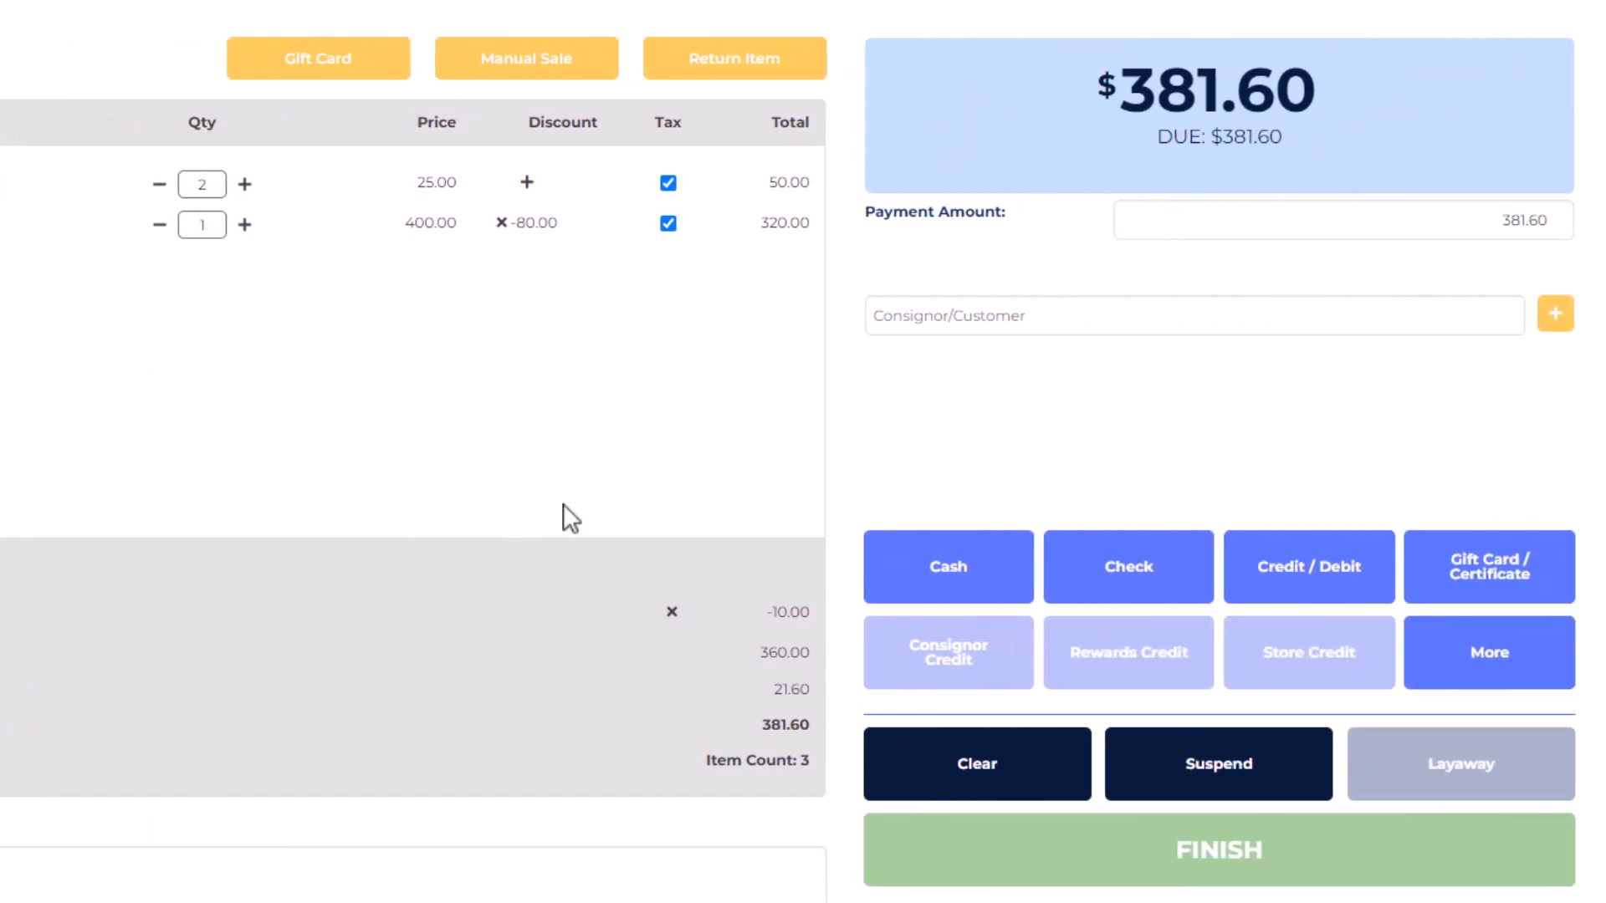
left_click(961, 316)
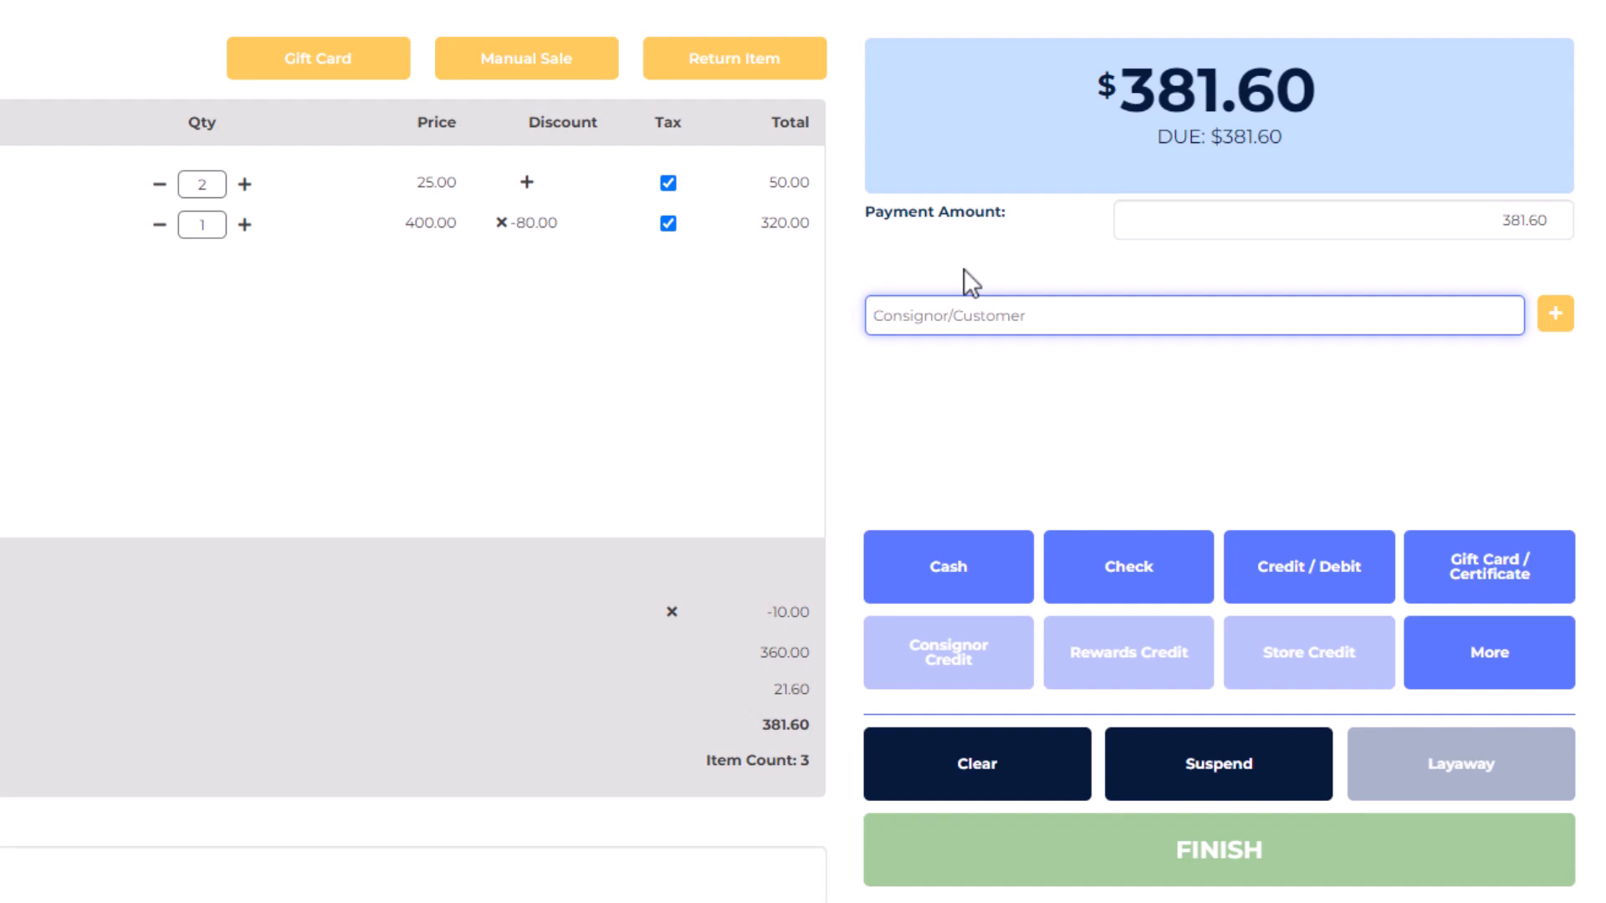
type("B")
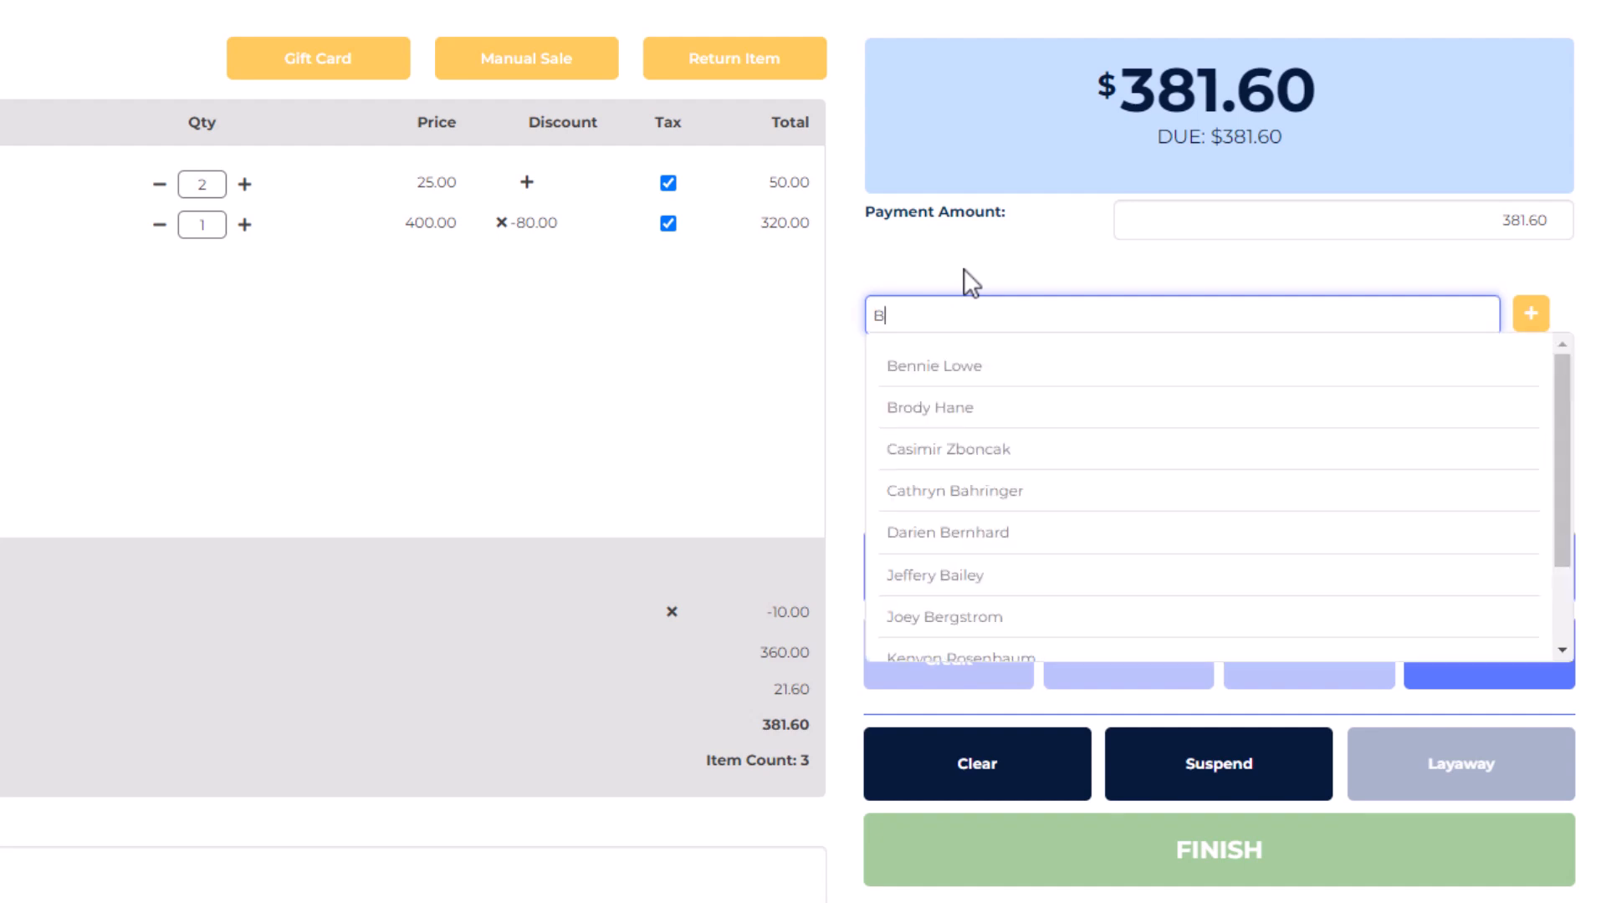
left_click(973, 365)
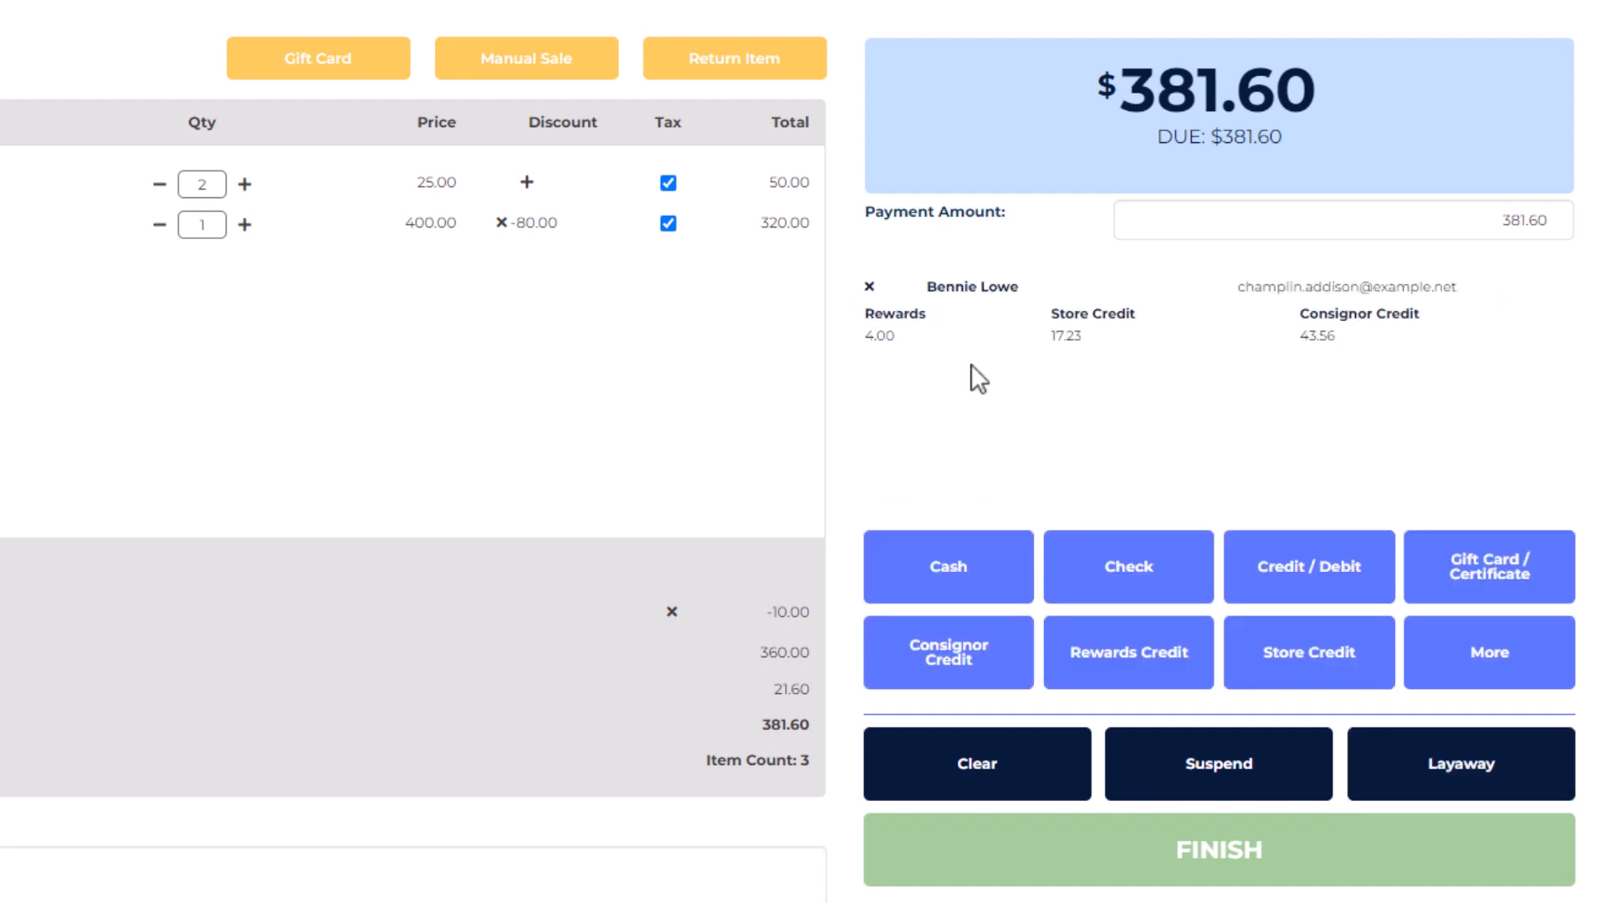
left_click(868, 288)
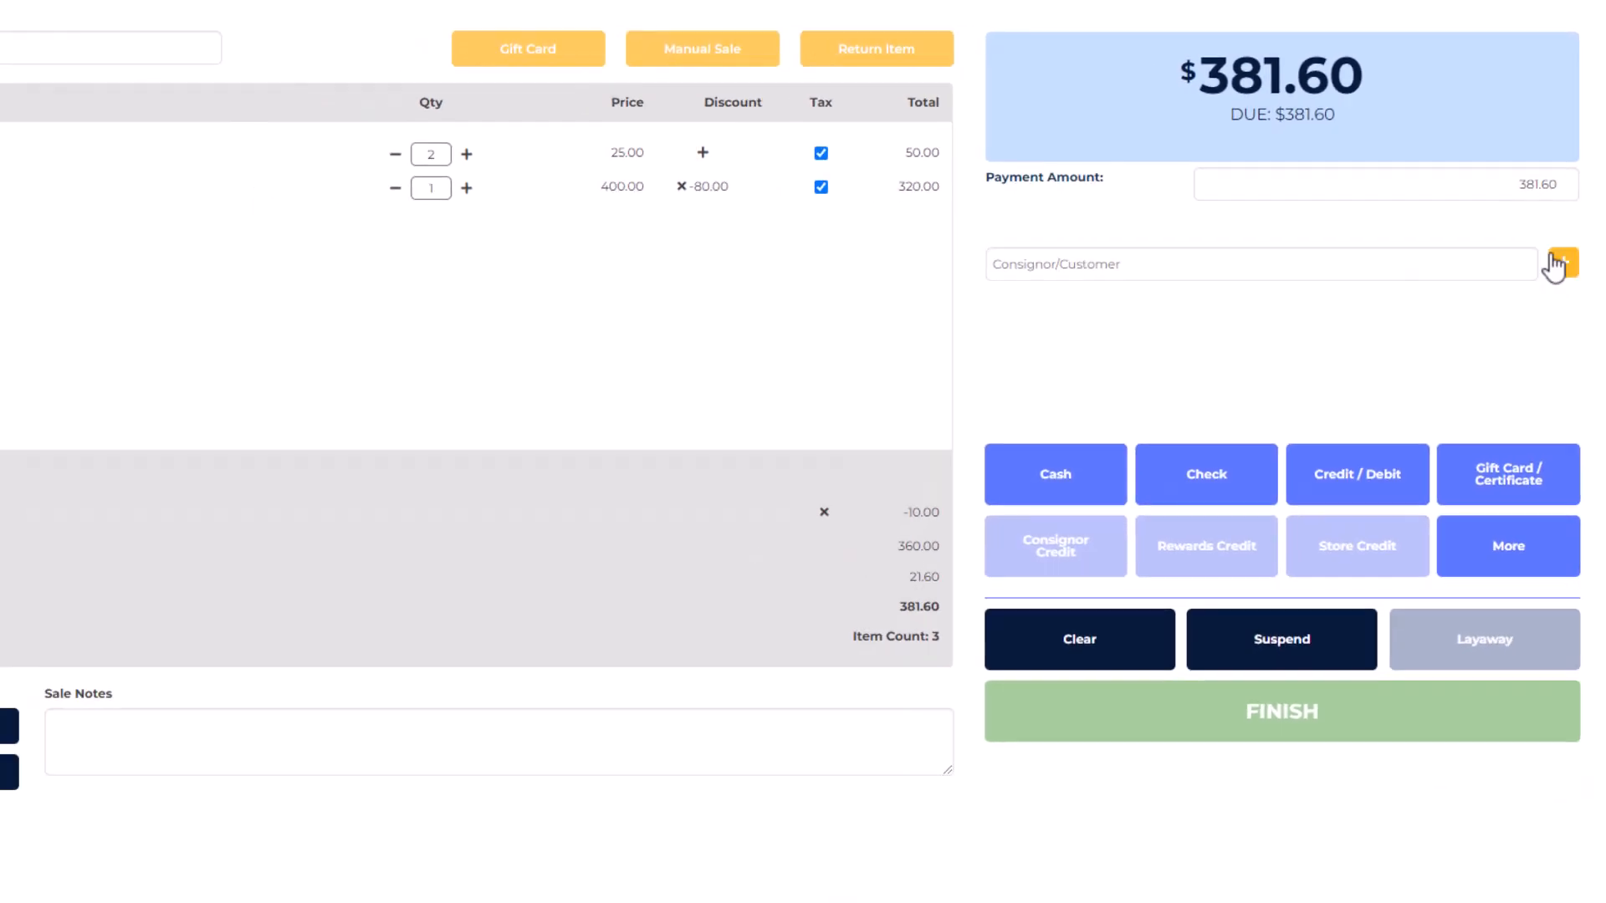
Review the New Customer form's name, email, and notes and preferences fields, and close it without saving.
left_click(1552, 312)
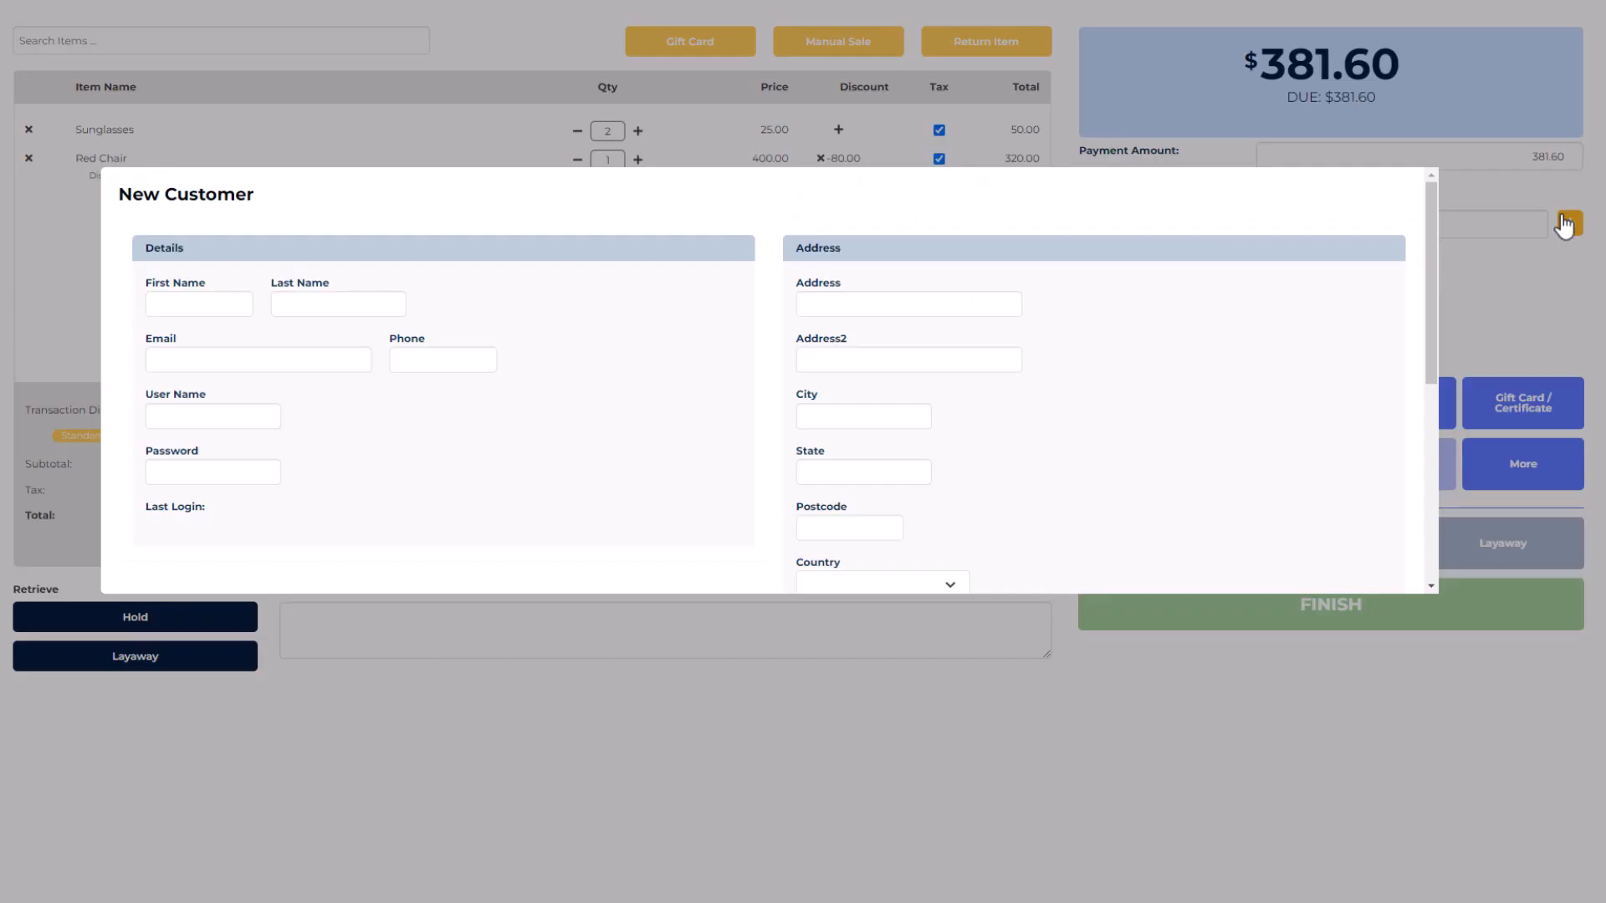
left_click(181, 299)
left_click(312, 303)
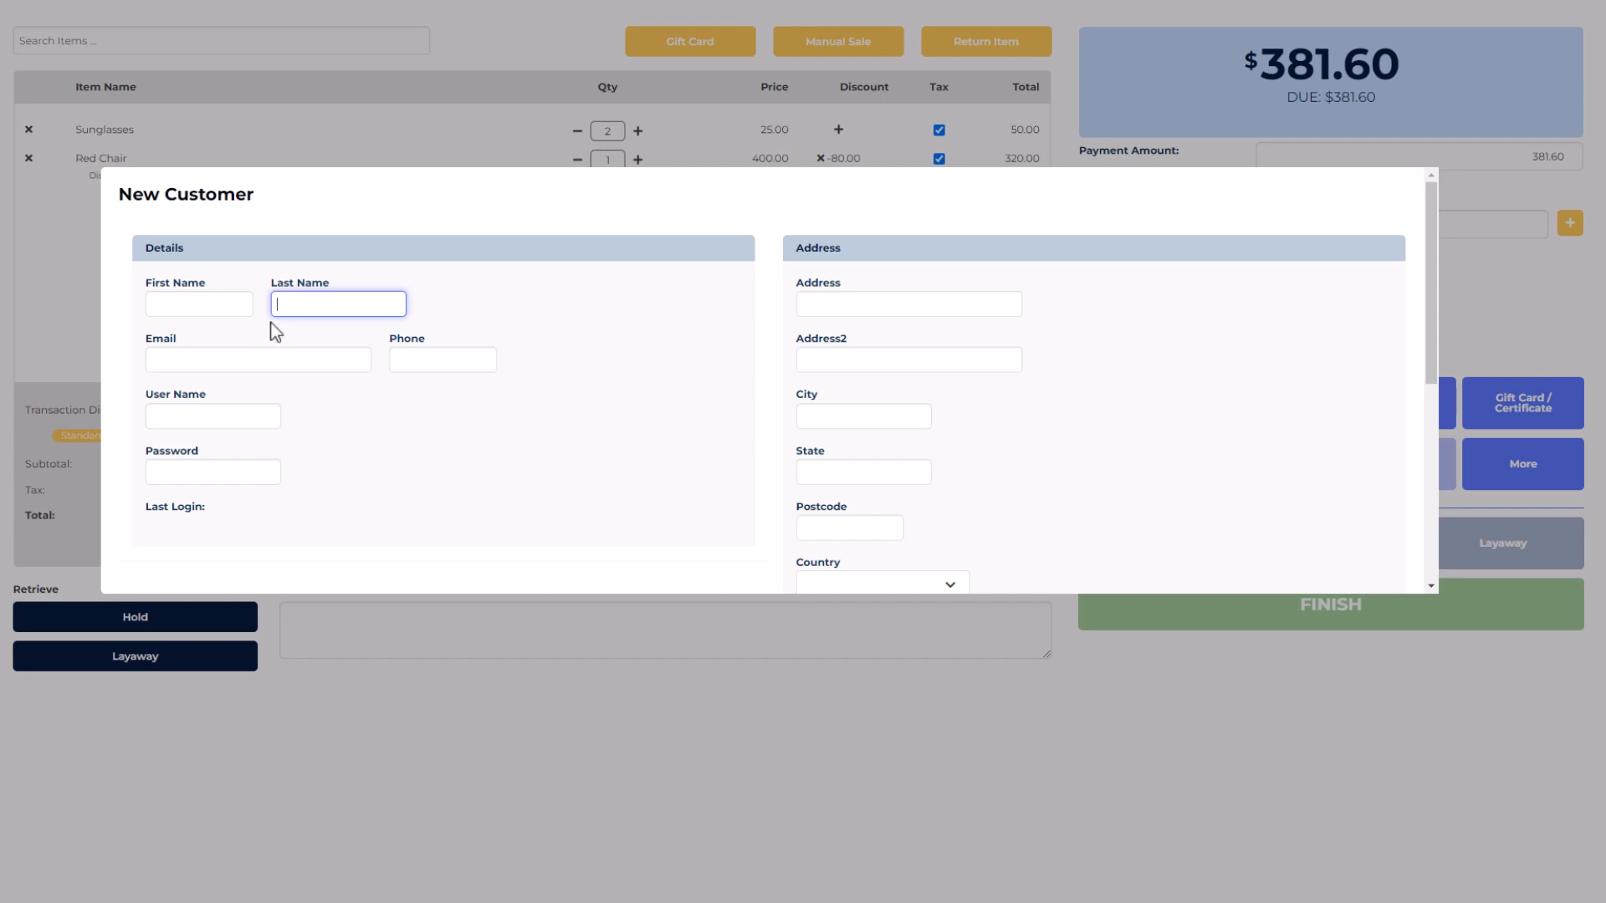
left_click(249, 358)
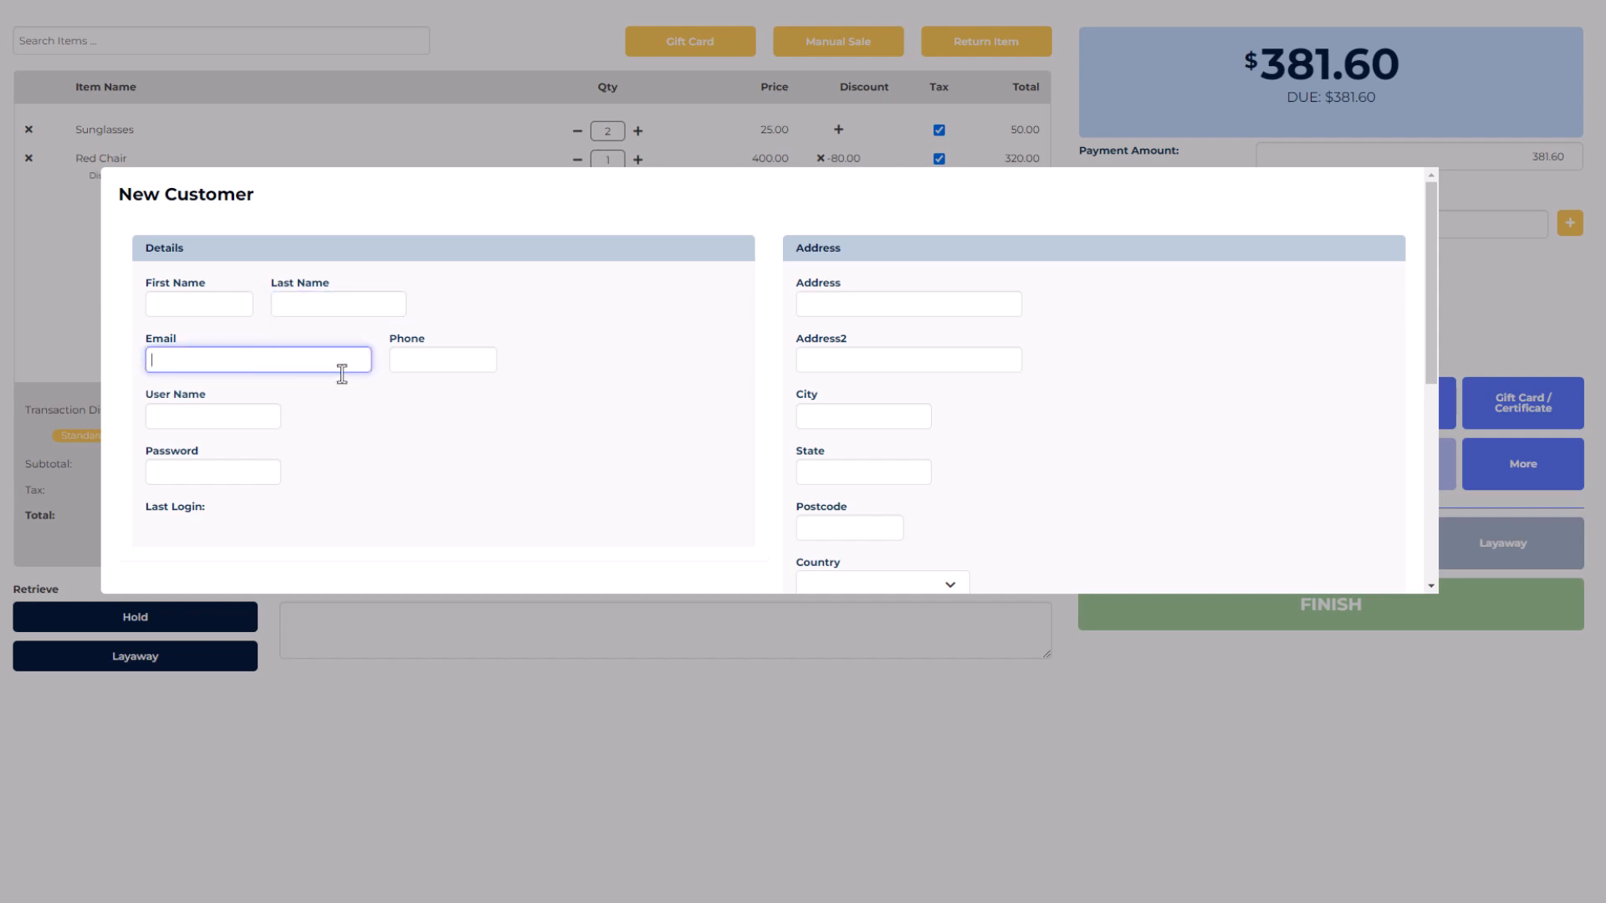
scroll(1108, 351, "down", 5)
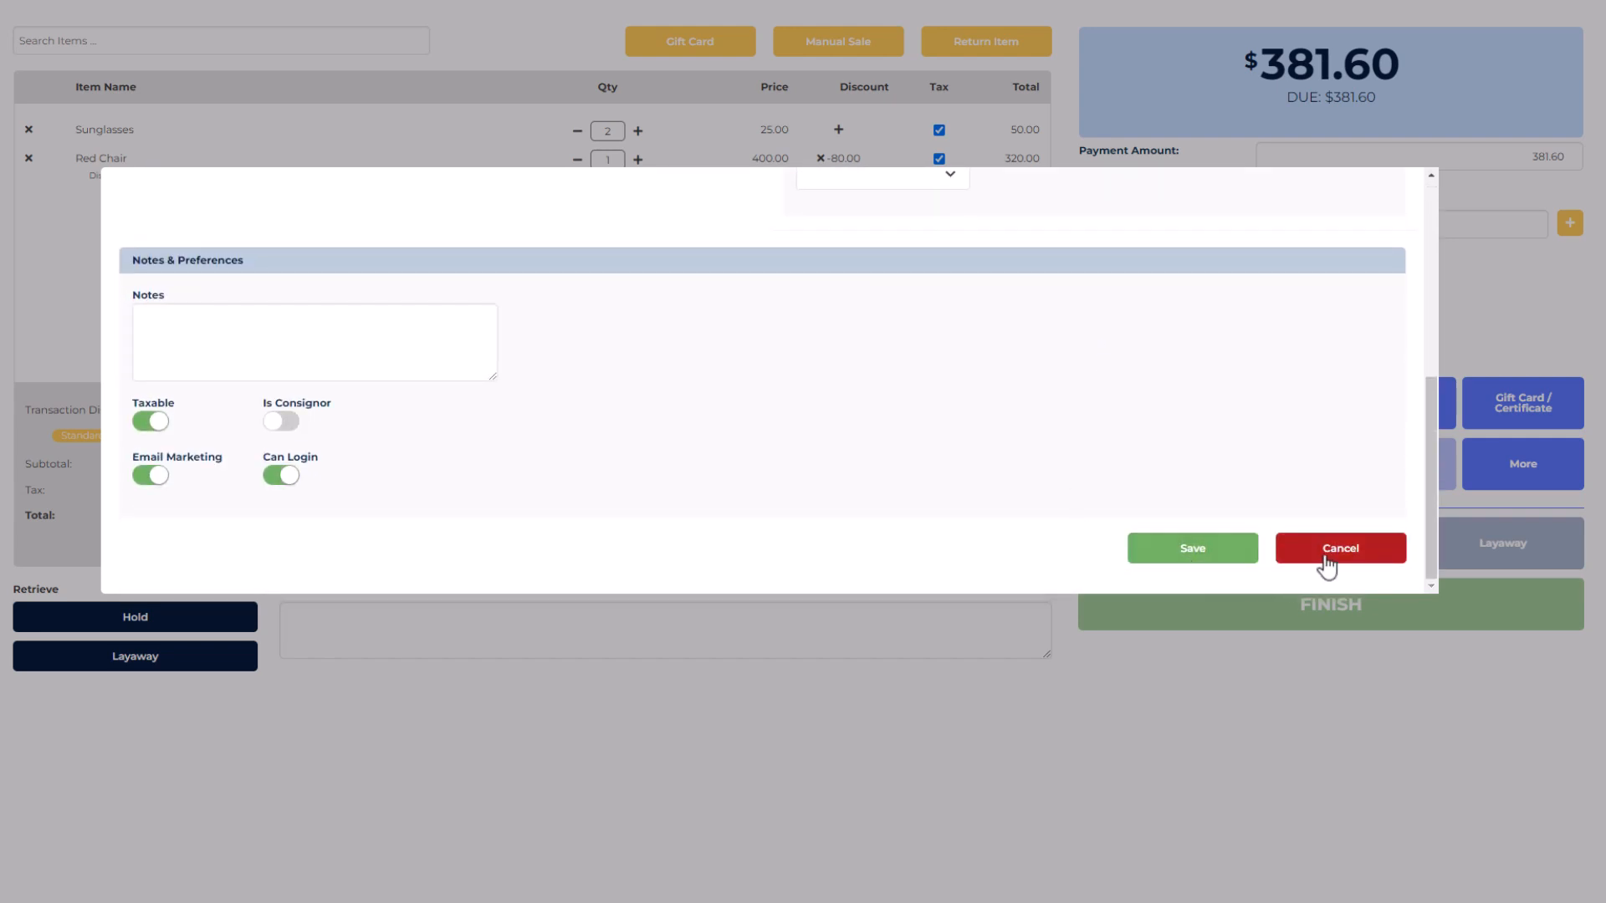
left_click(1328, 566)
Attach the first customer matching "b" to the sale and review their rewards, store credit and consignor credit balances.
left_click(1164, 224)
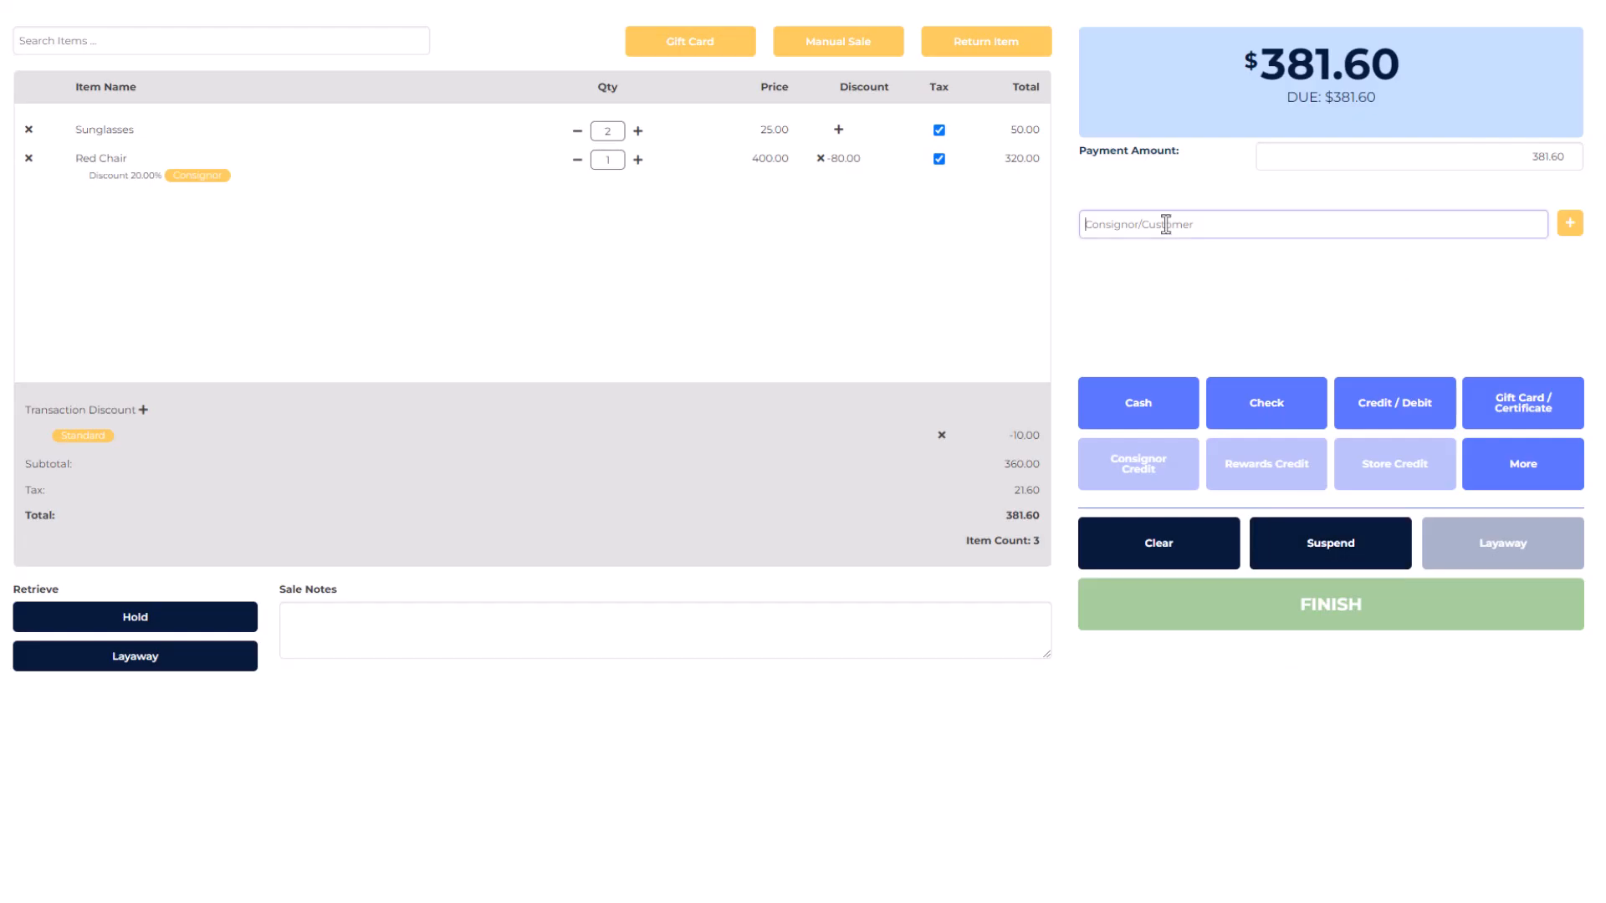
type("b")
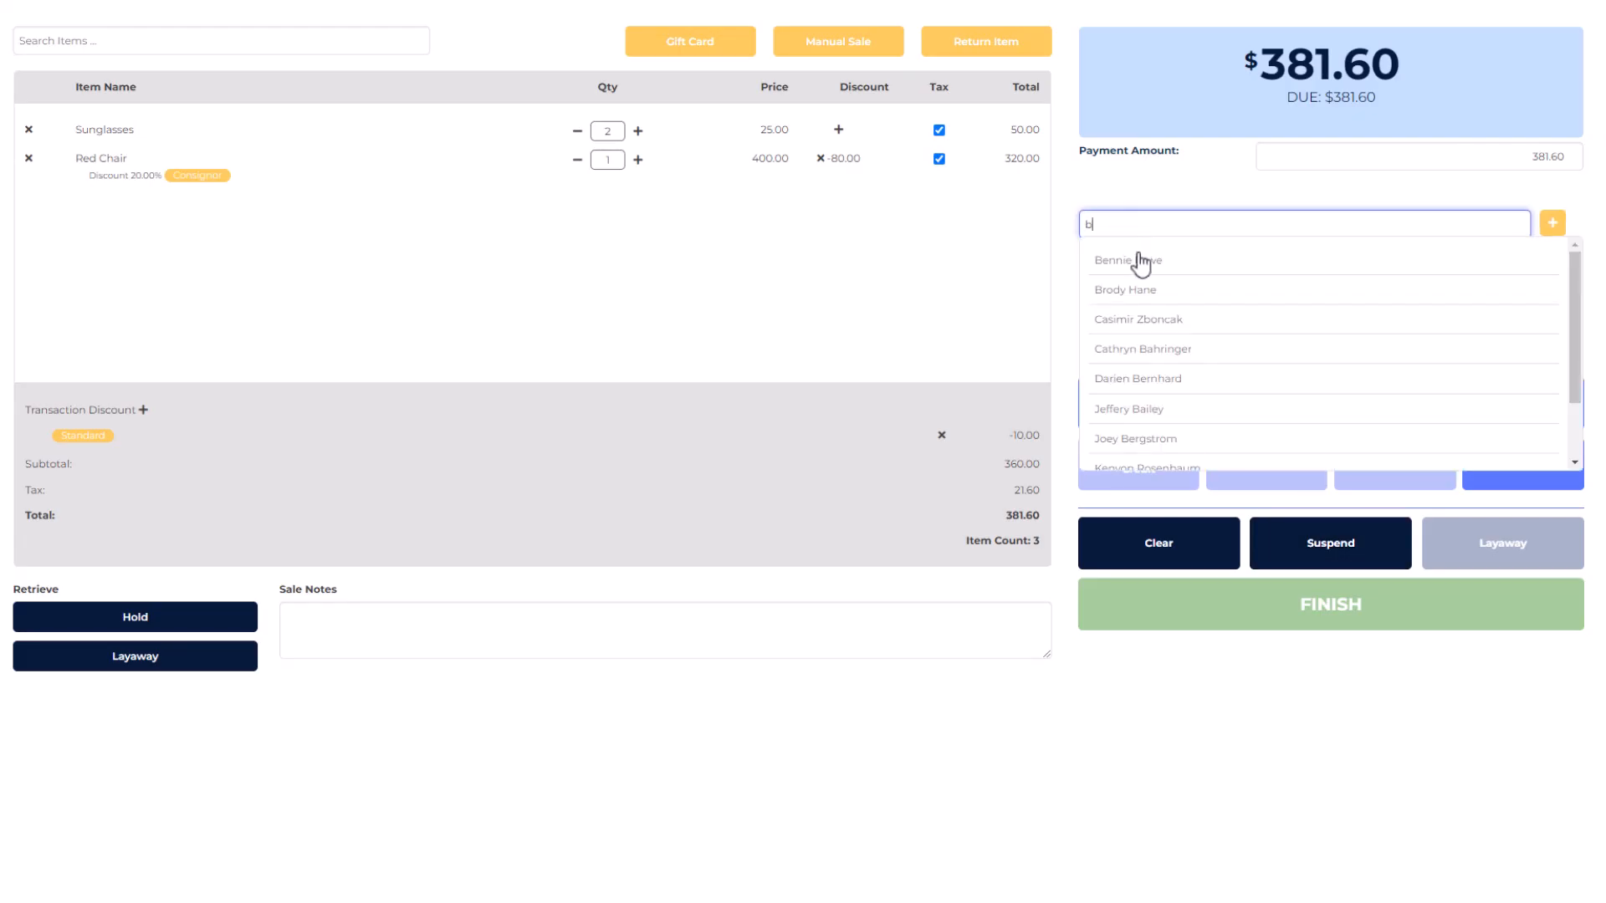
left_click(1141, 260)
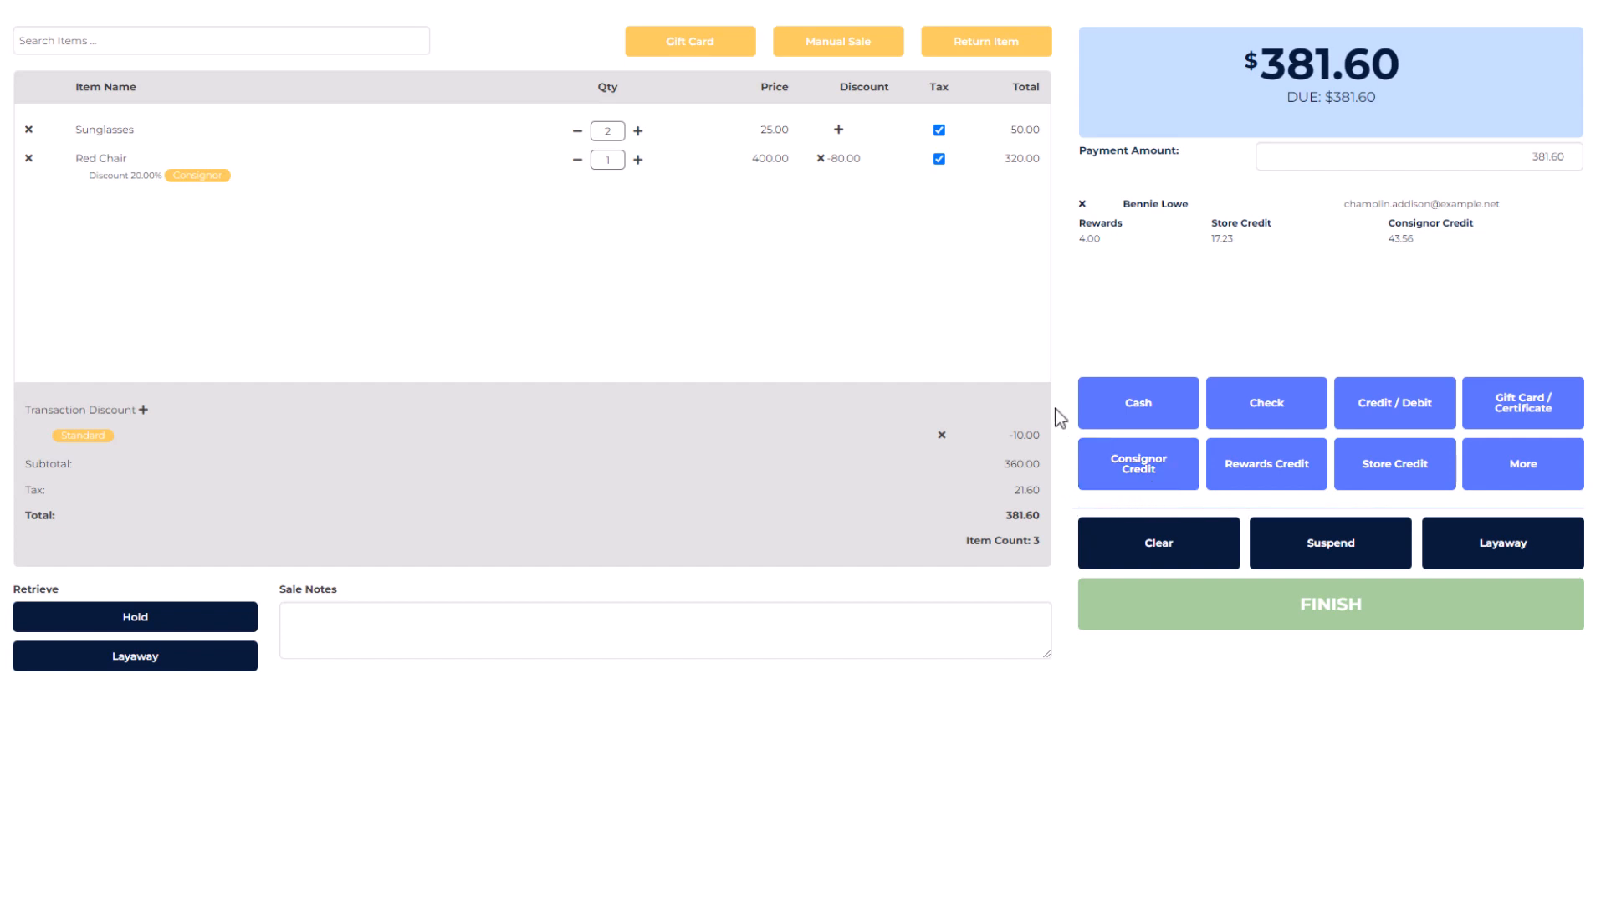
double_click(1120, 223)
left_click_drag(1273, 223, 1211, 224)
left_click_drag(1475, 224, 1382, 244)
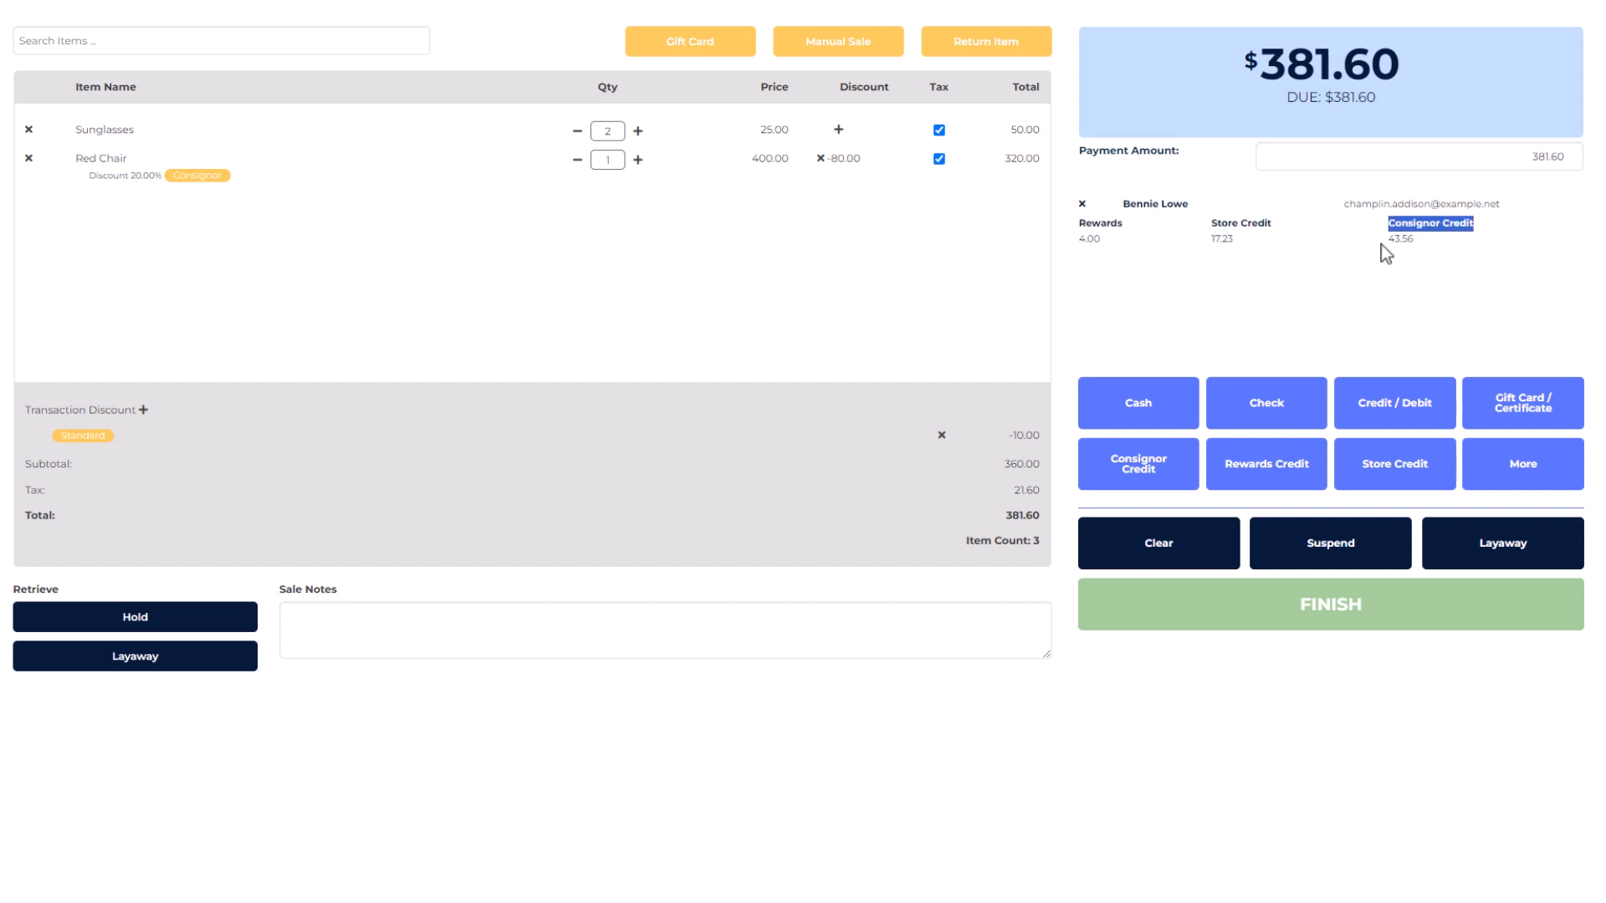
left_click(1380, 303)
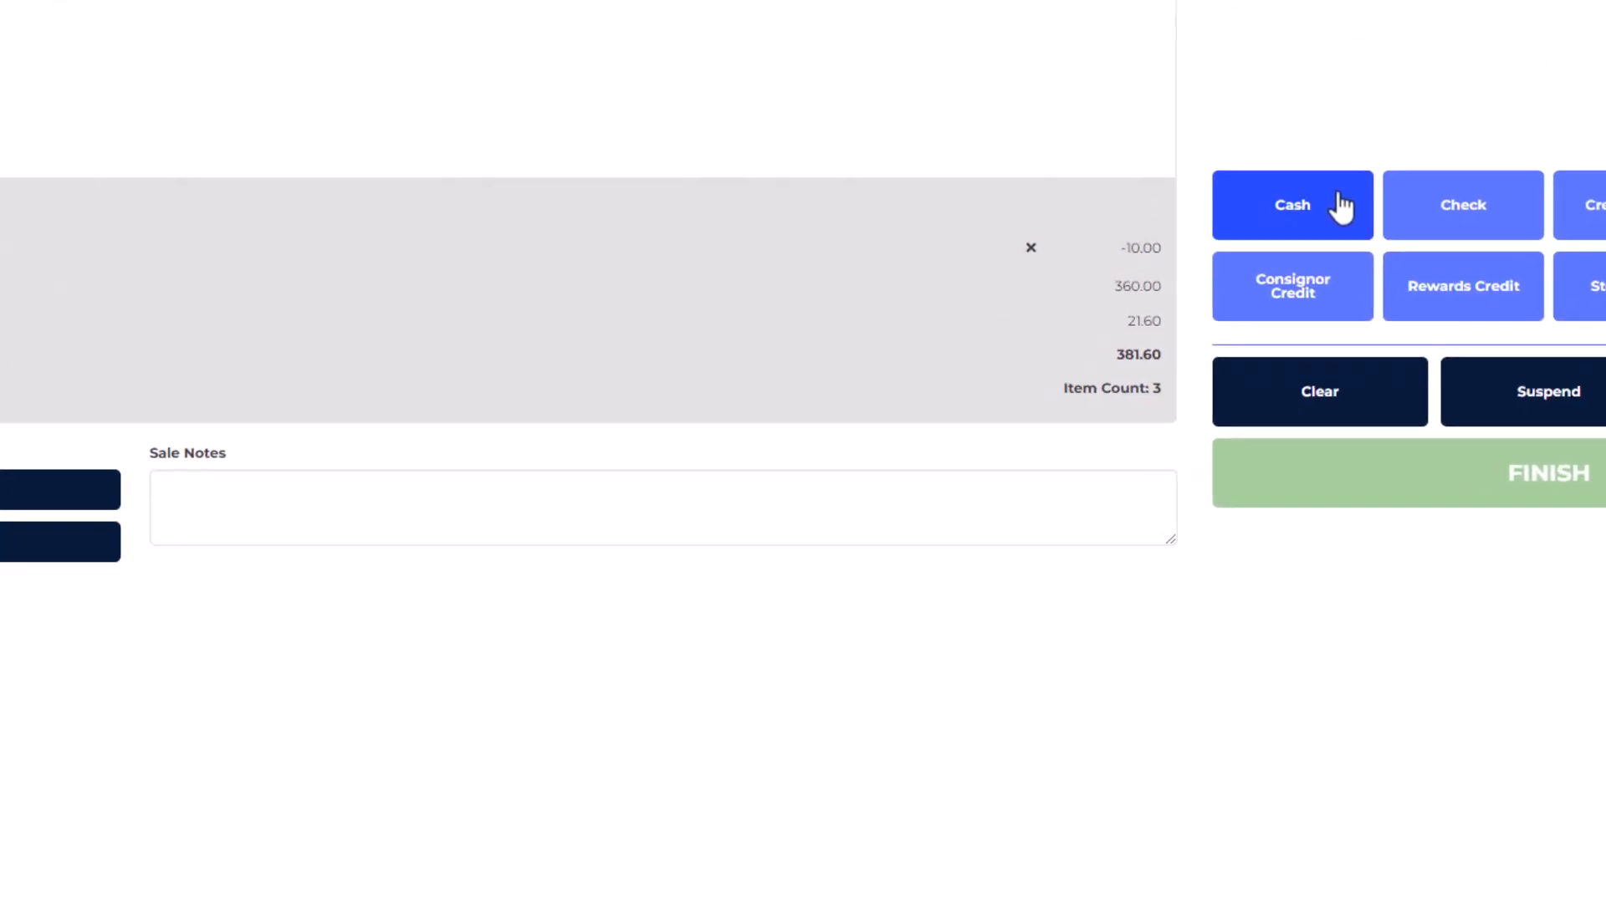
Record a partial cash payment of $5 and remove it from the sale.
left_click(1341, 207)
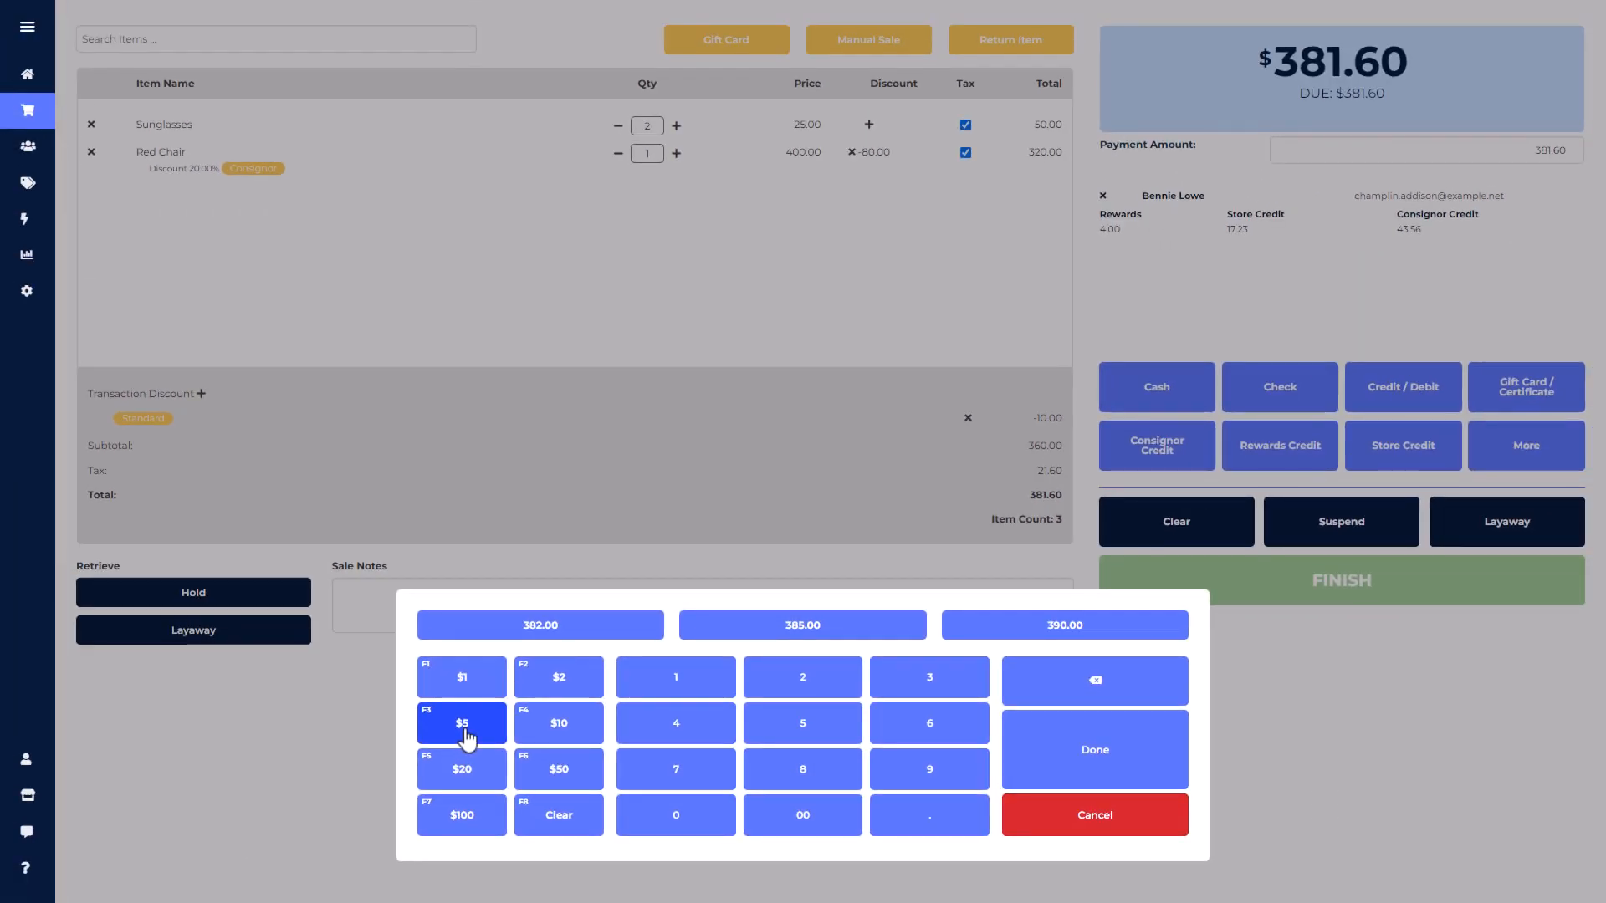
left_click(258, 601)
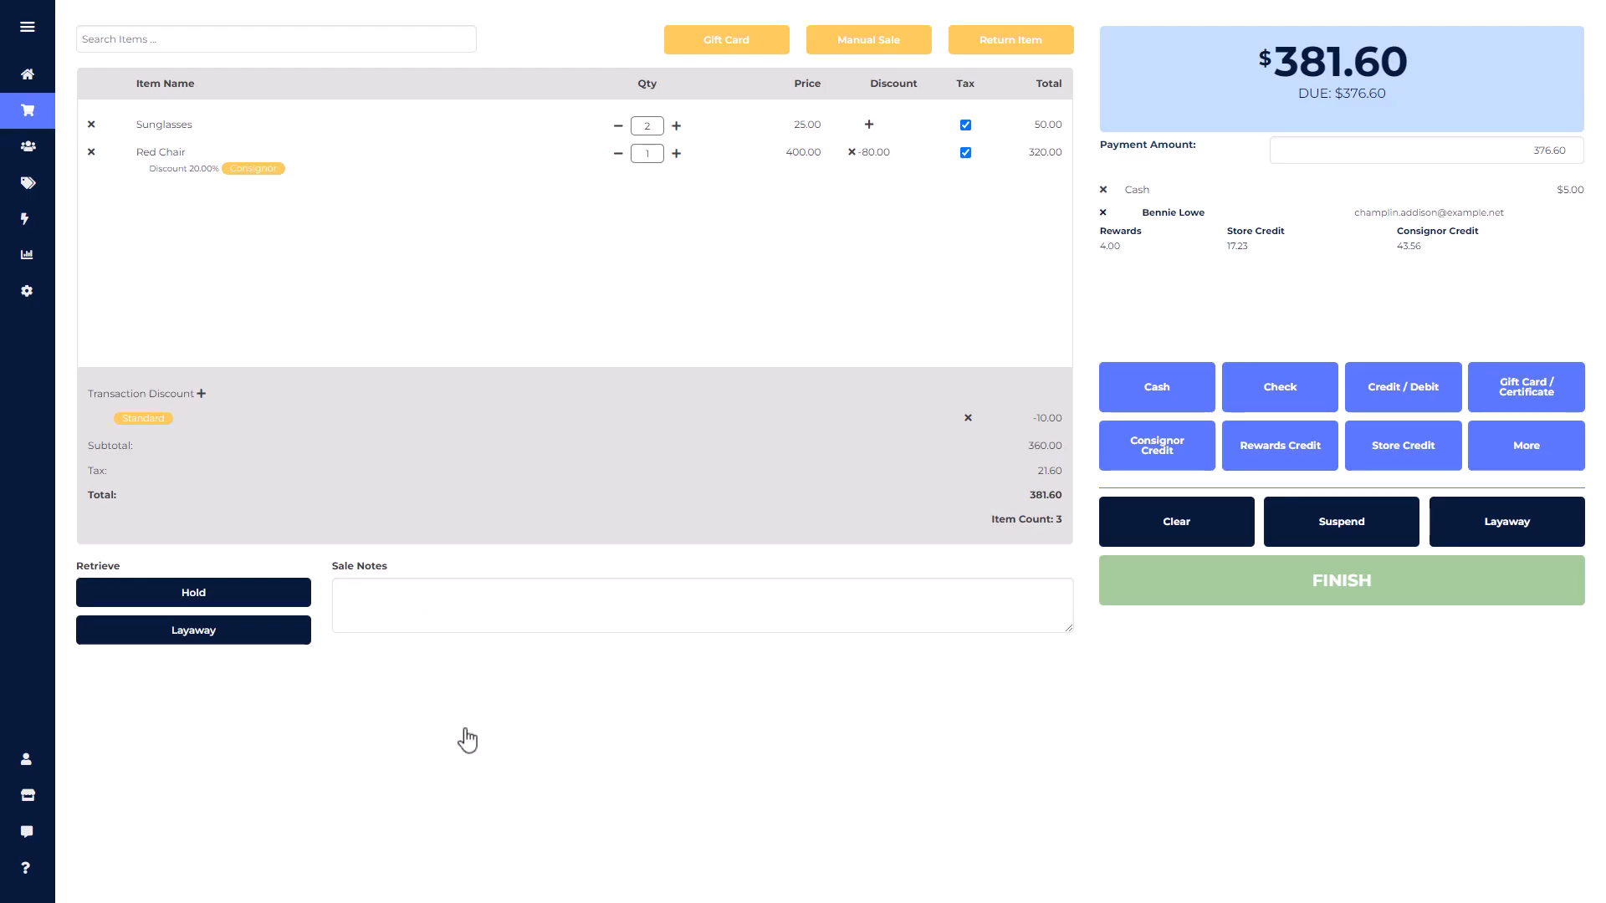
left_click(1103, 190)
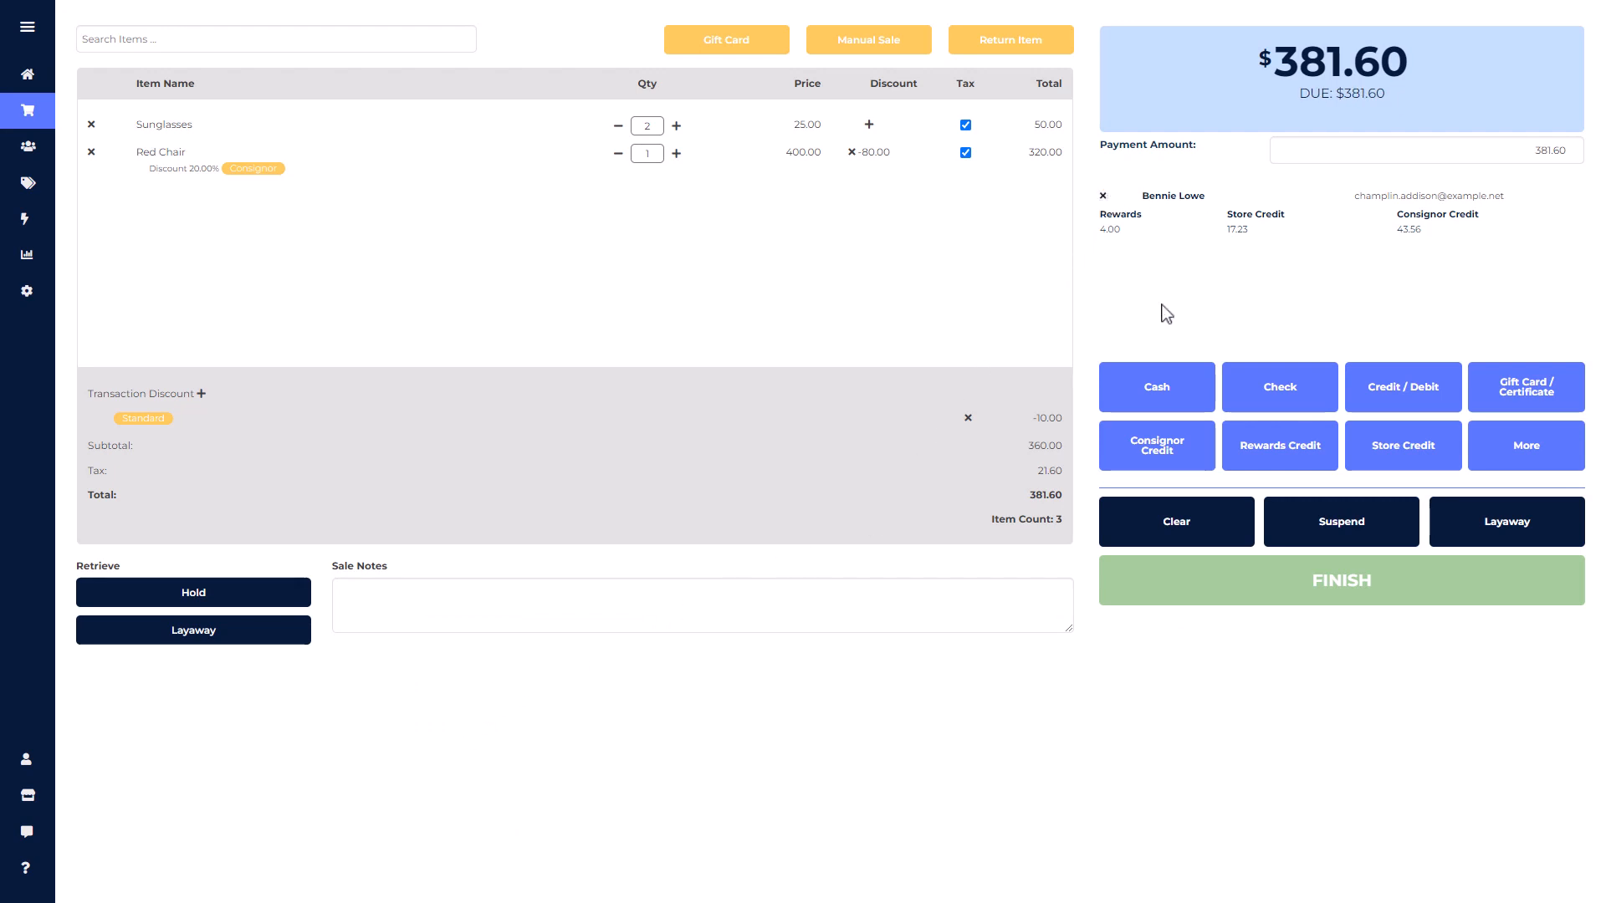
Record the full $381.60 as a cash payment and remove it, and do the same with a check payment.
left_click(1152, 408)
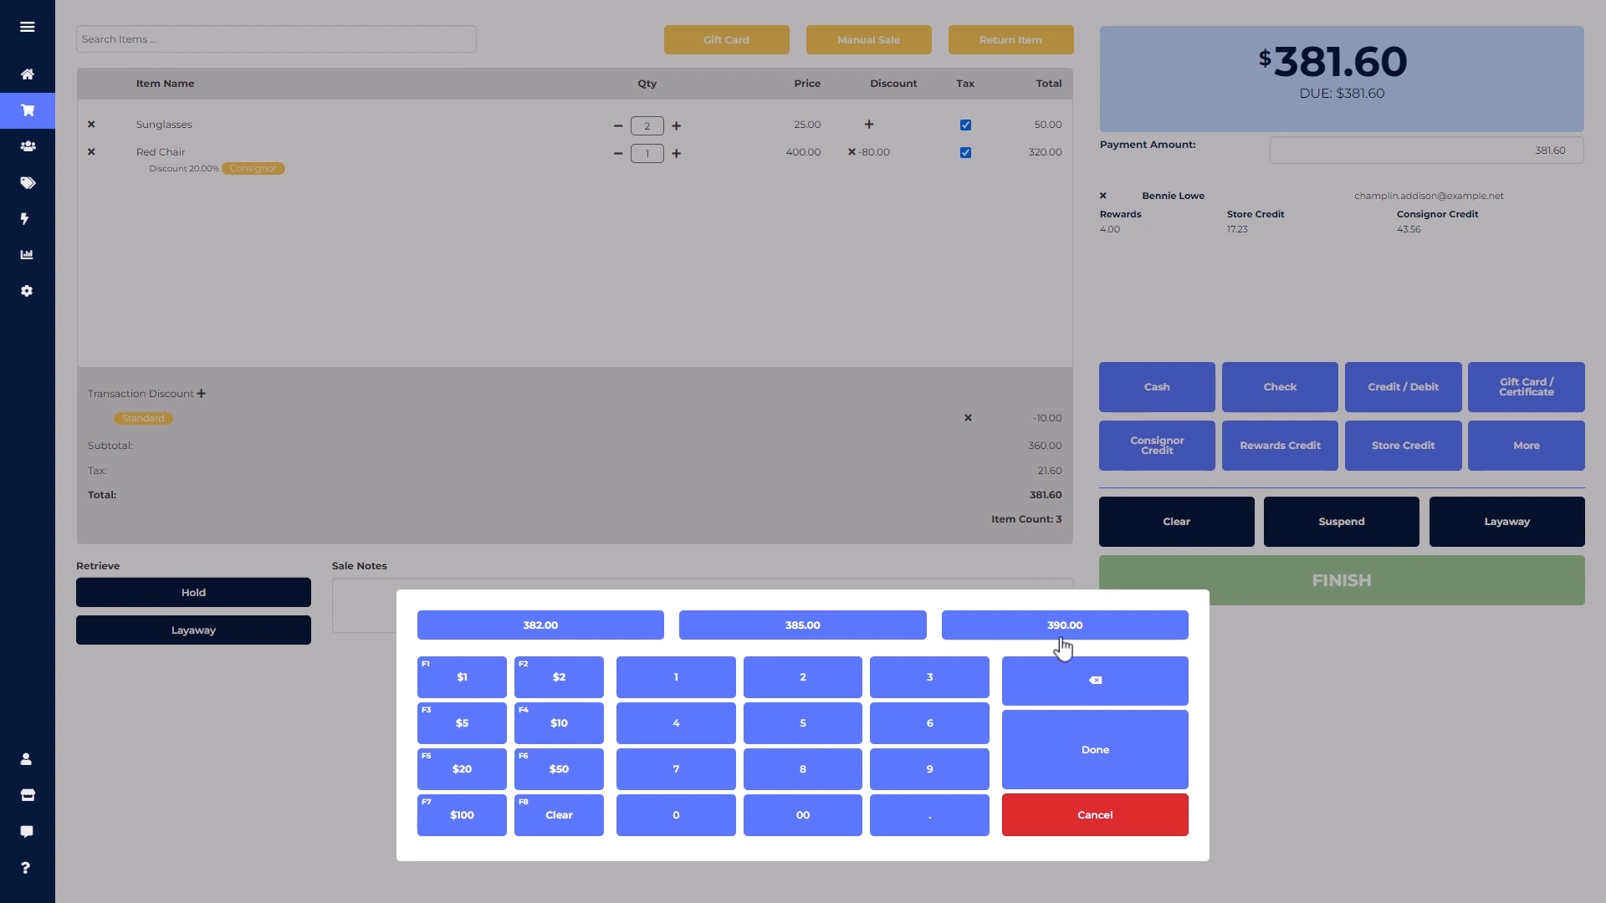
left_click(1077, 749)
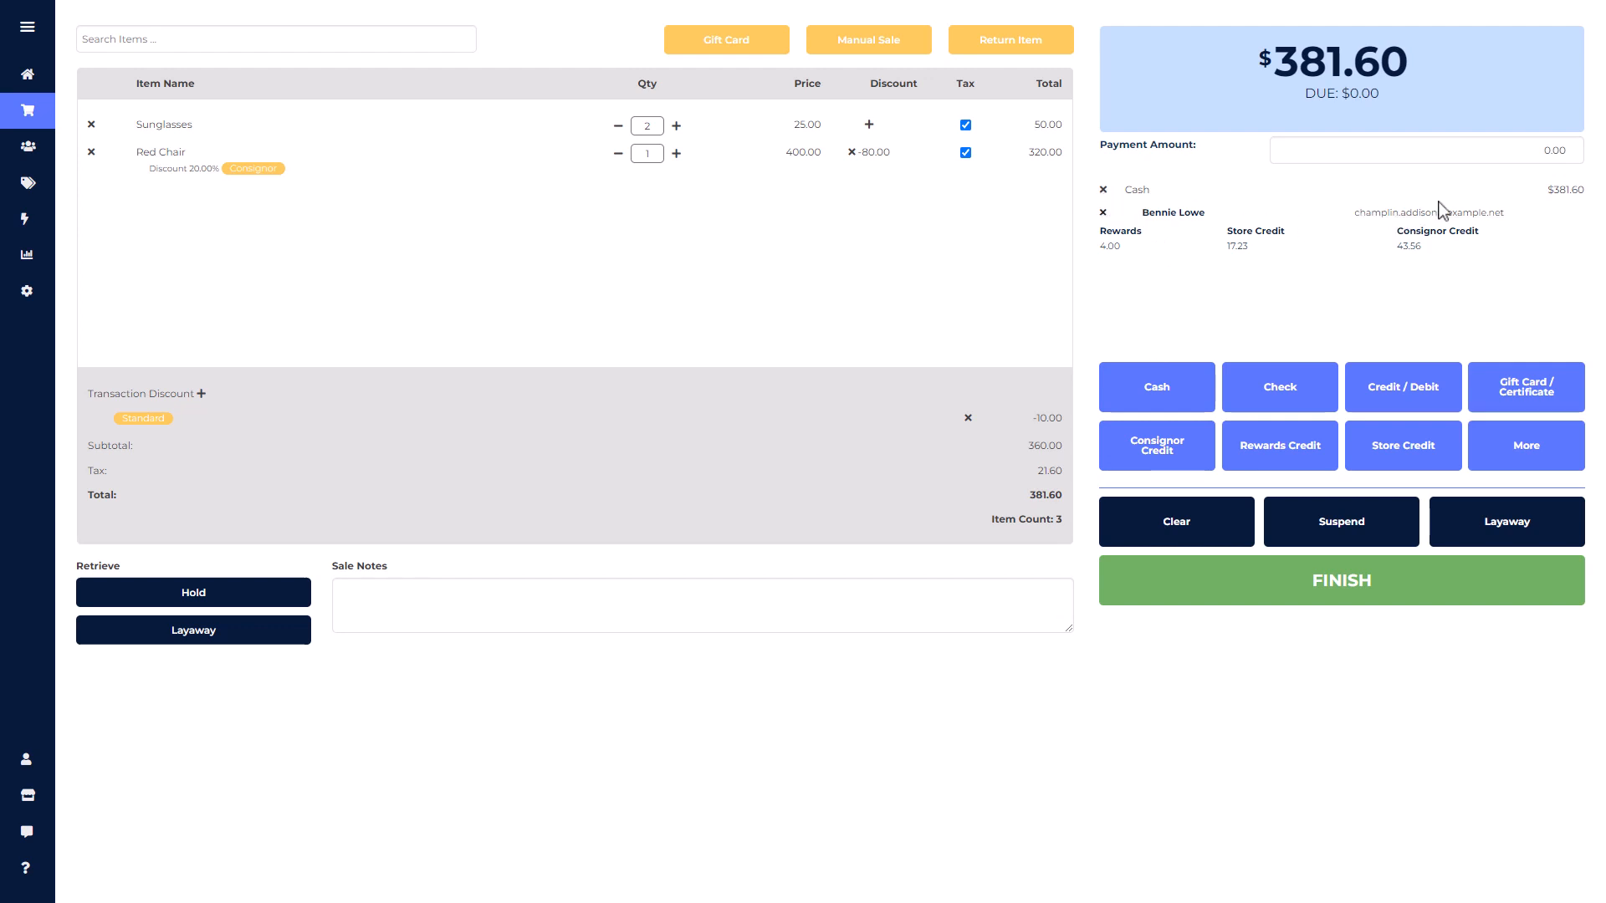
left_click_drag(1550, 196, 1585, 191)
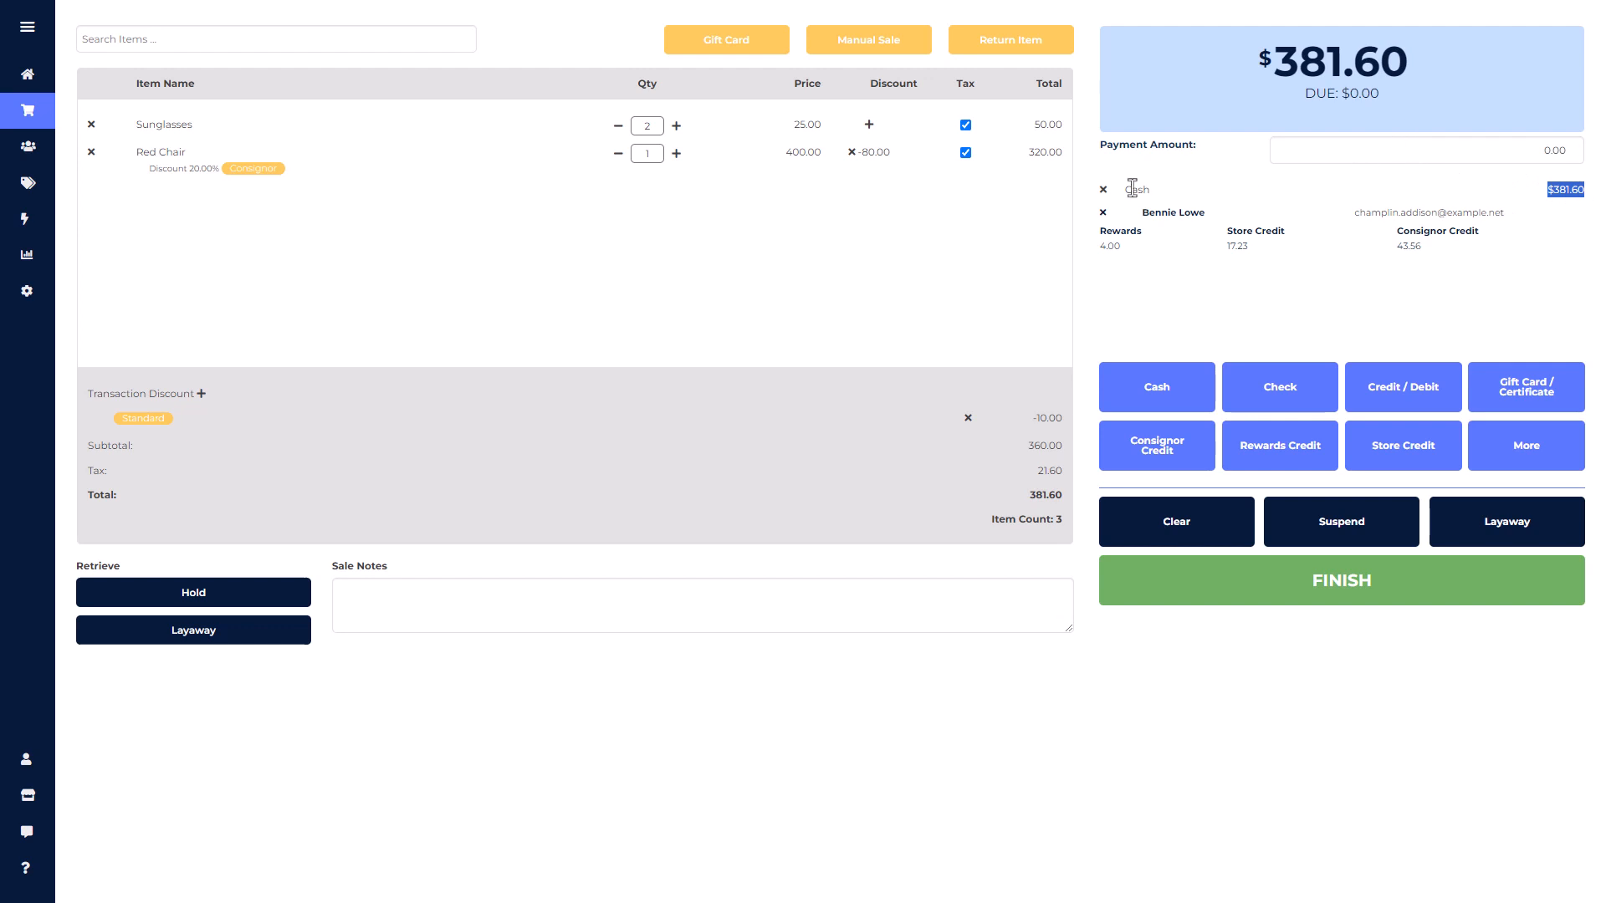
left_click(1104, 192)
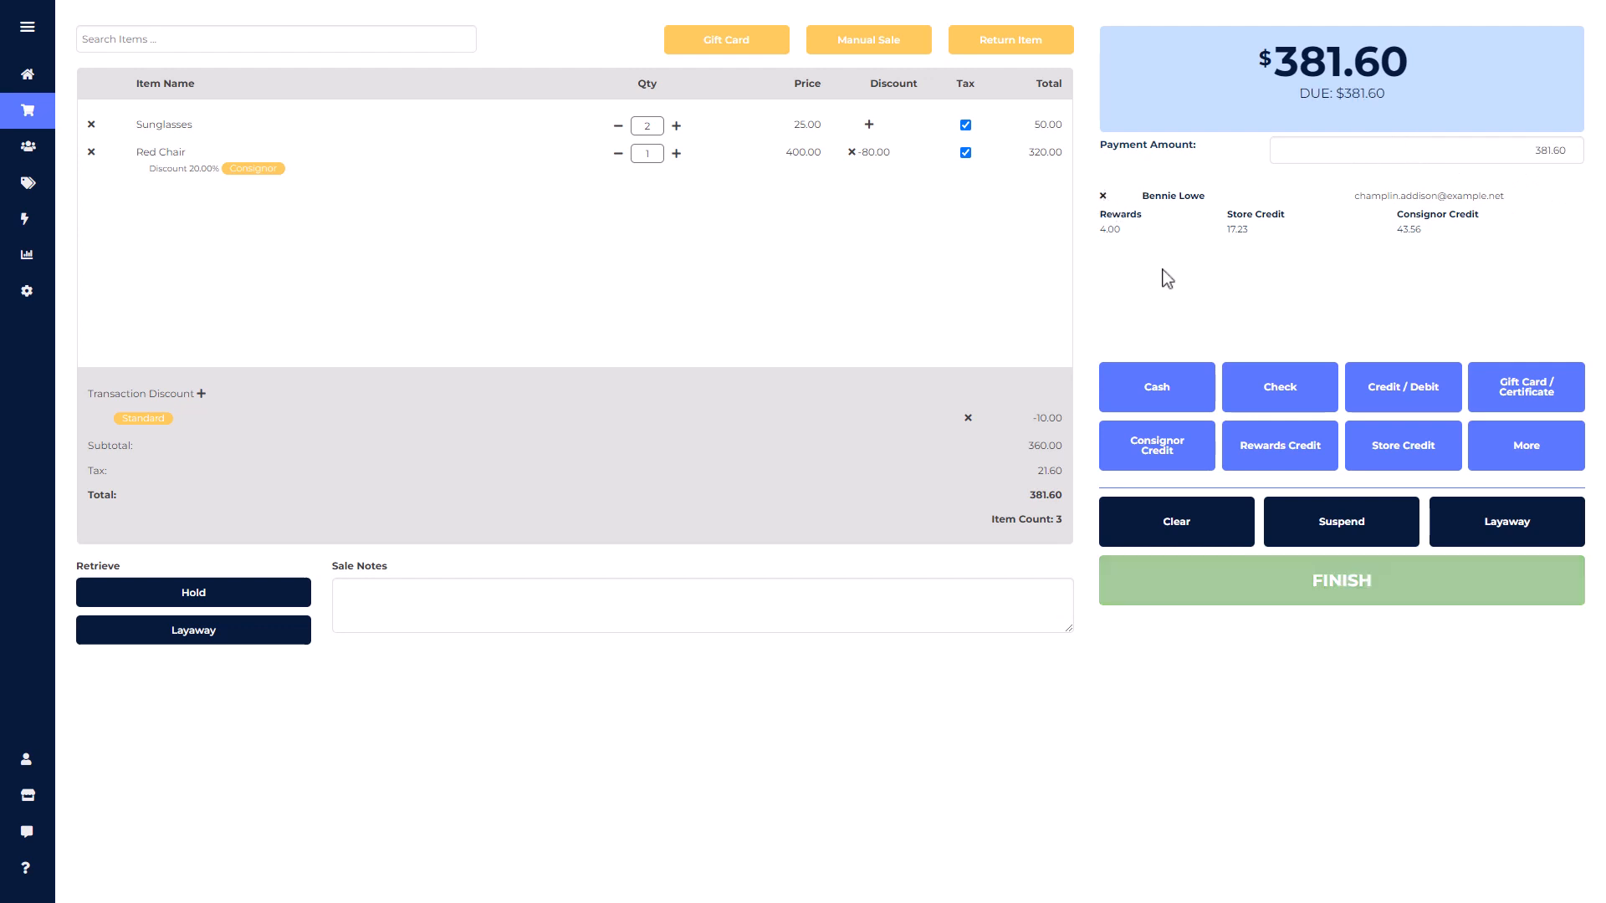
left_click(1267, 411)
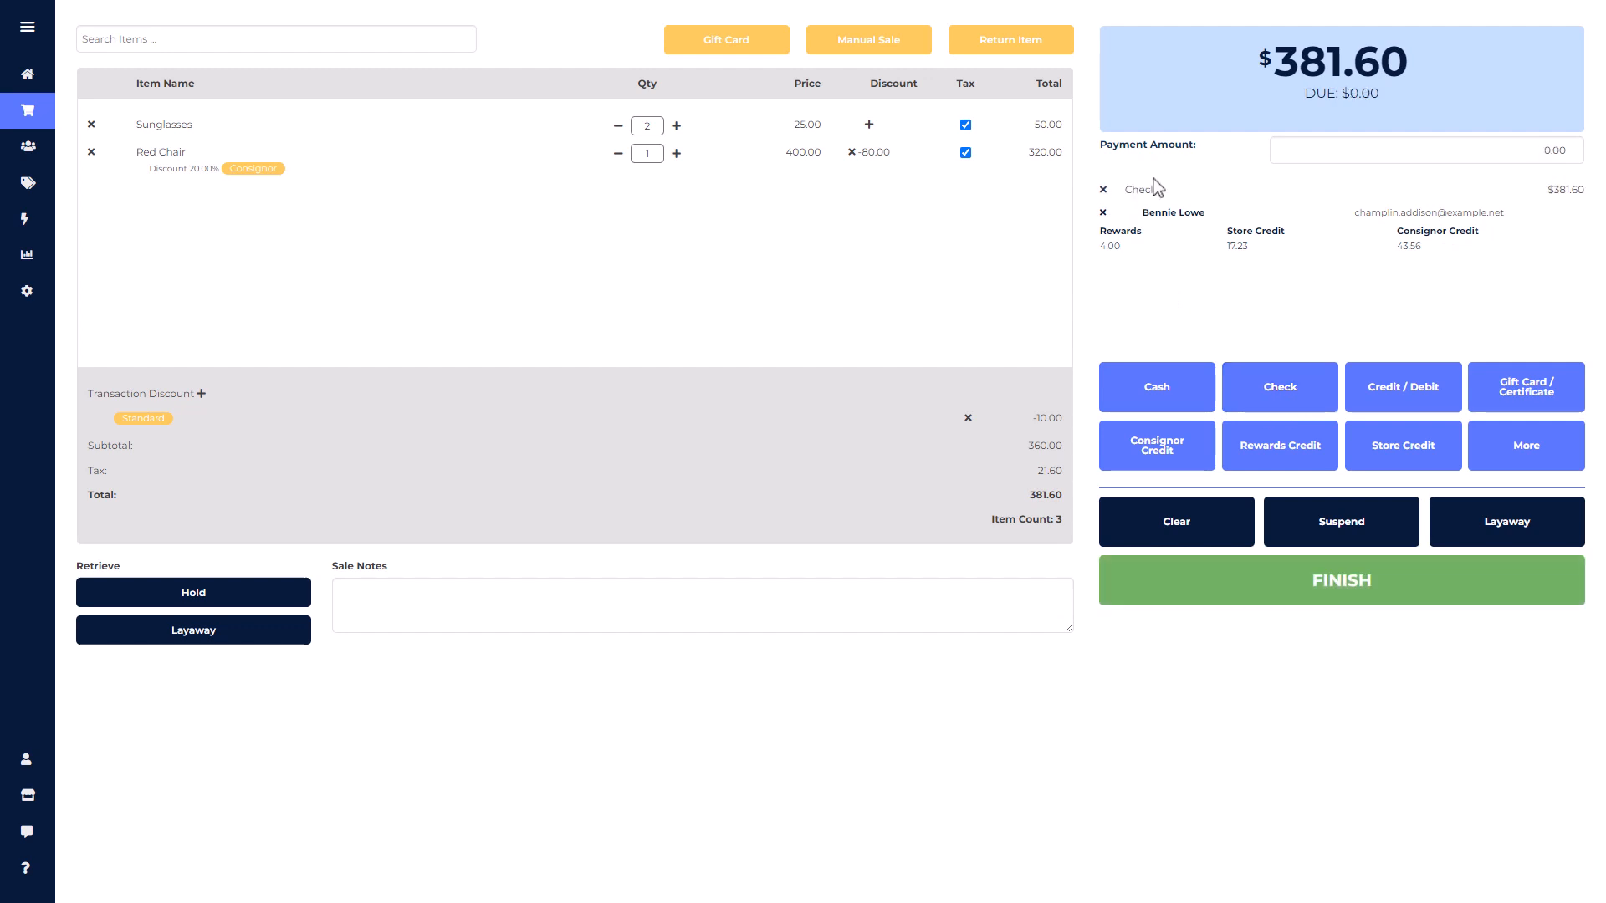
left_click(1103, 191)
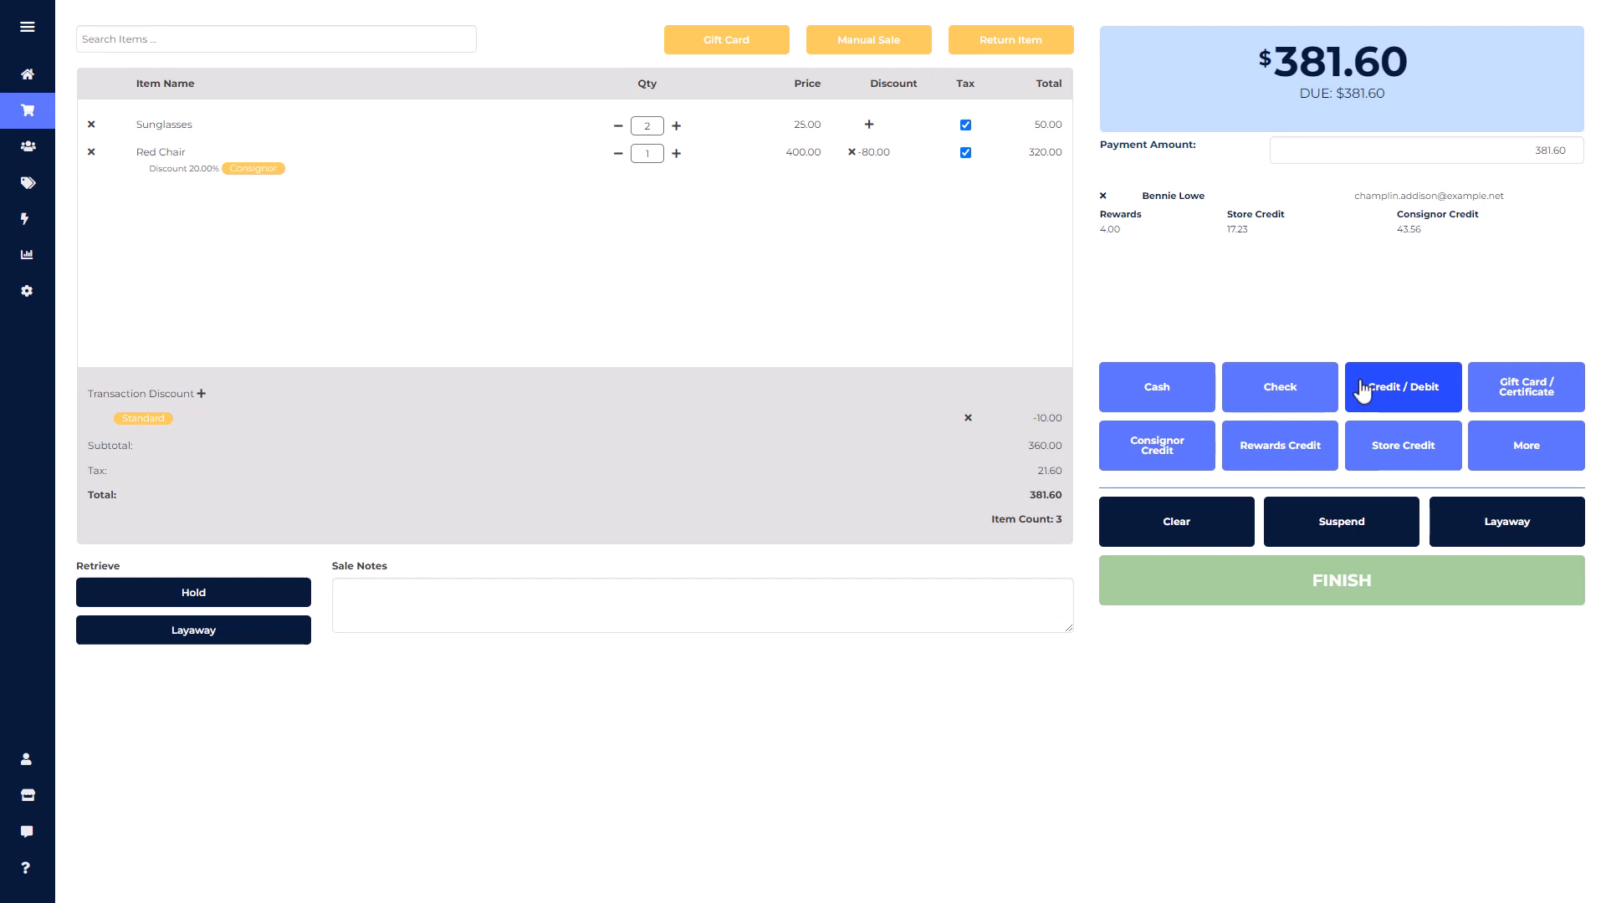
Process the full amount as a credit/debit payment on the A35 terminal.
left_click(1362, 390)
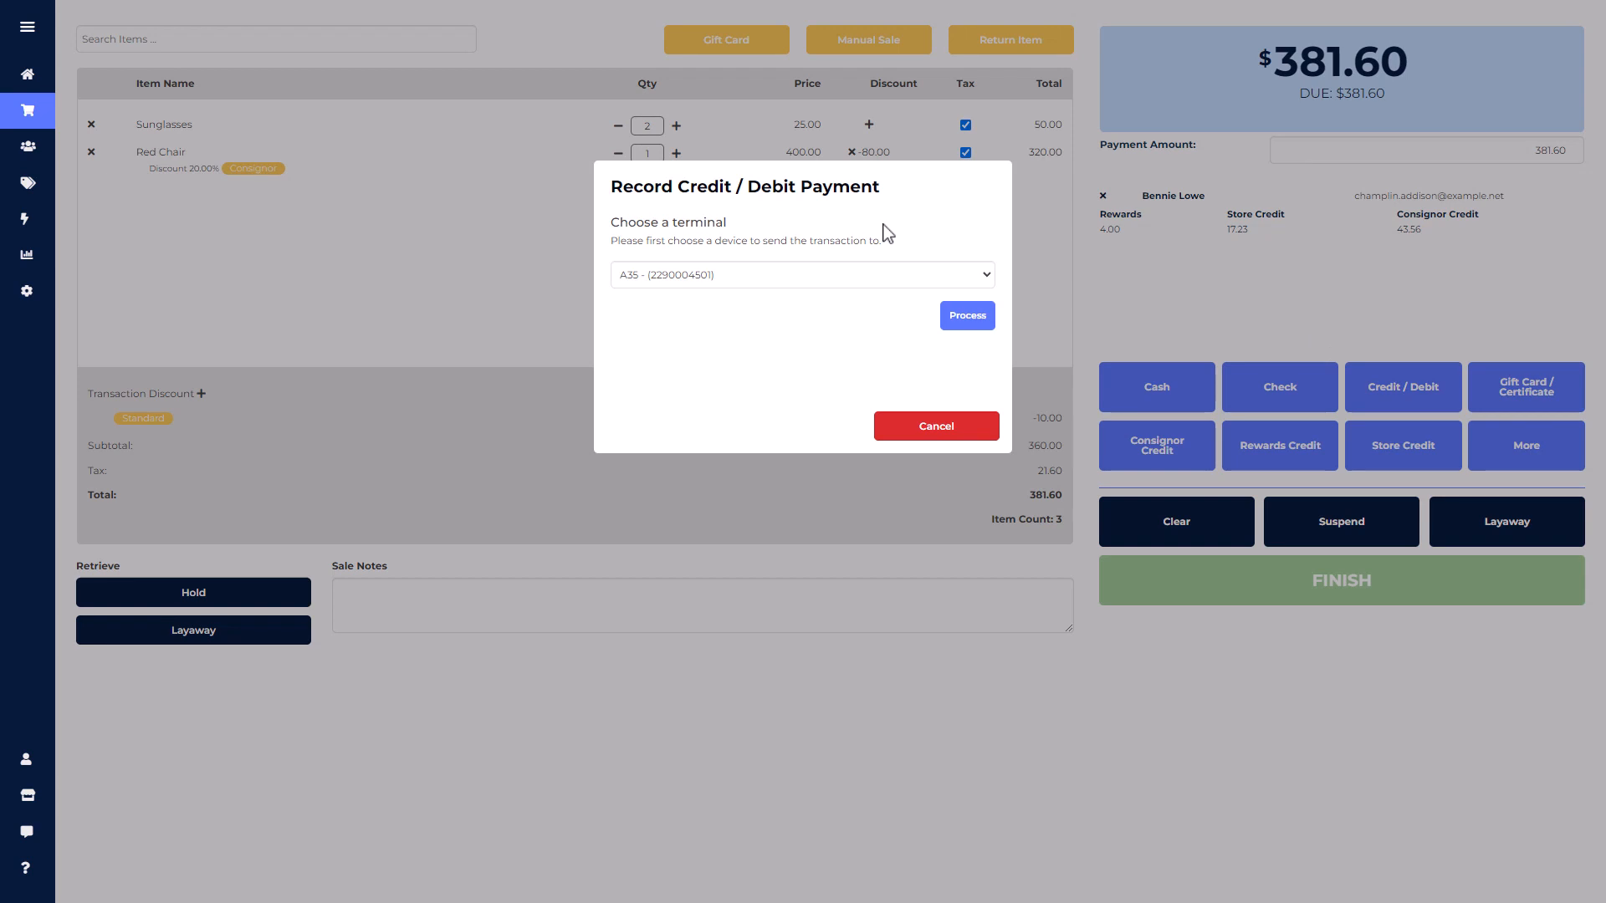
left_click(970, 318)
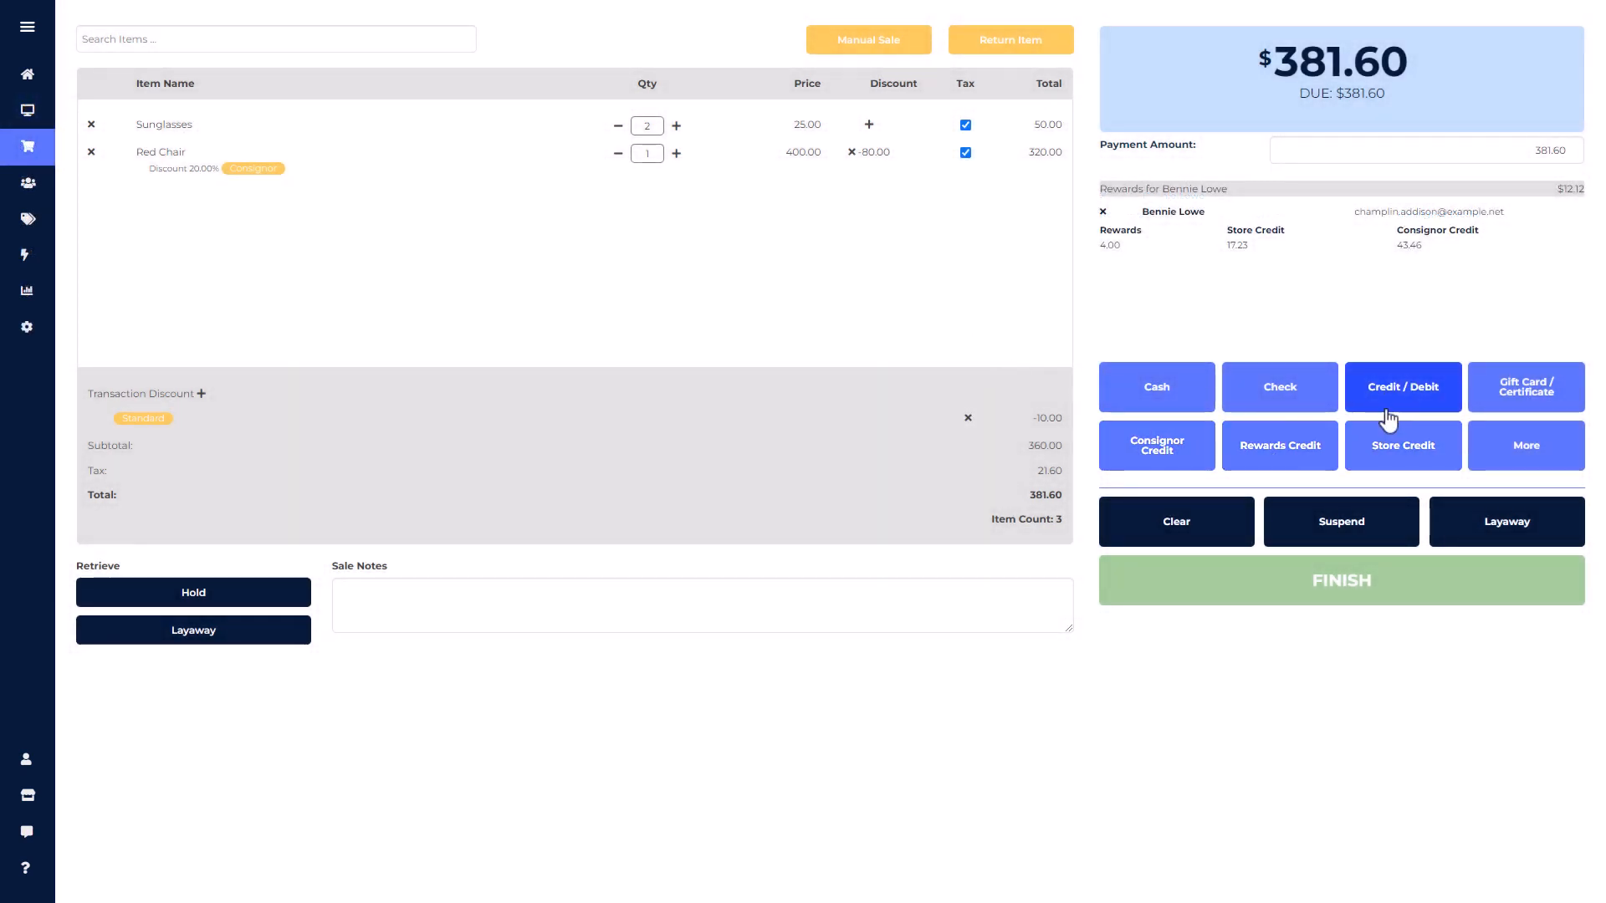
Examine the manual credit/debit payment's last four, authorization code and card type fields, choose Visa, and cancel the payment.
left_click(1388, 420)
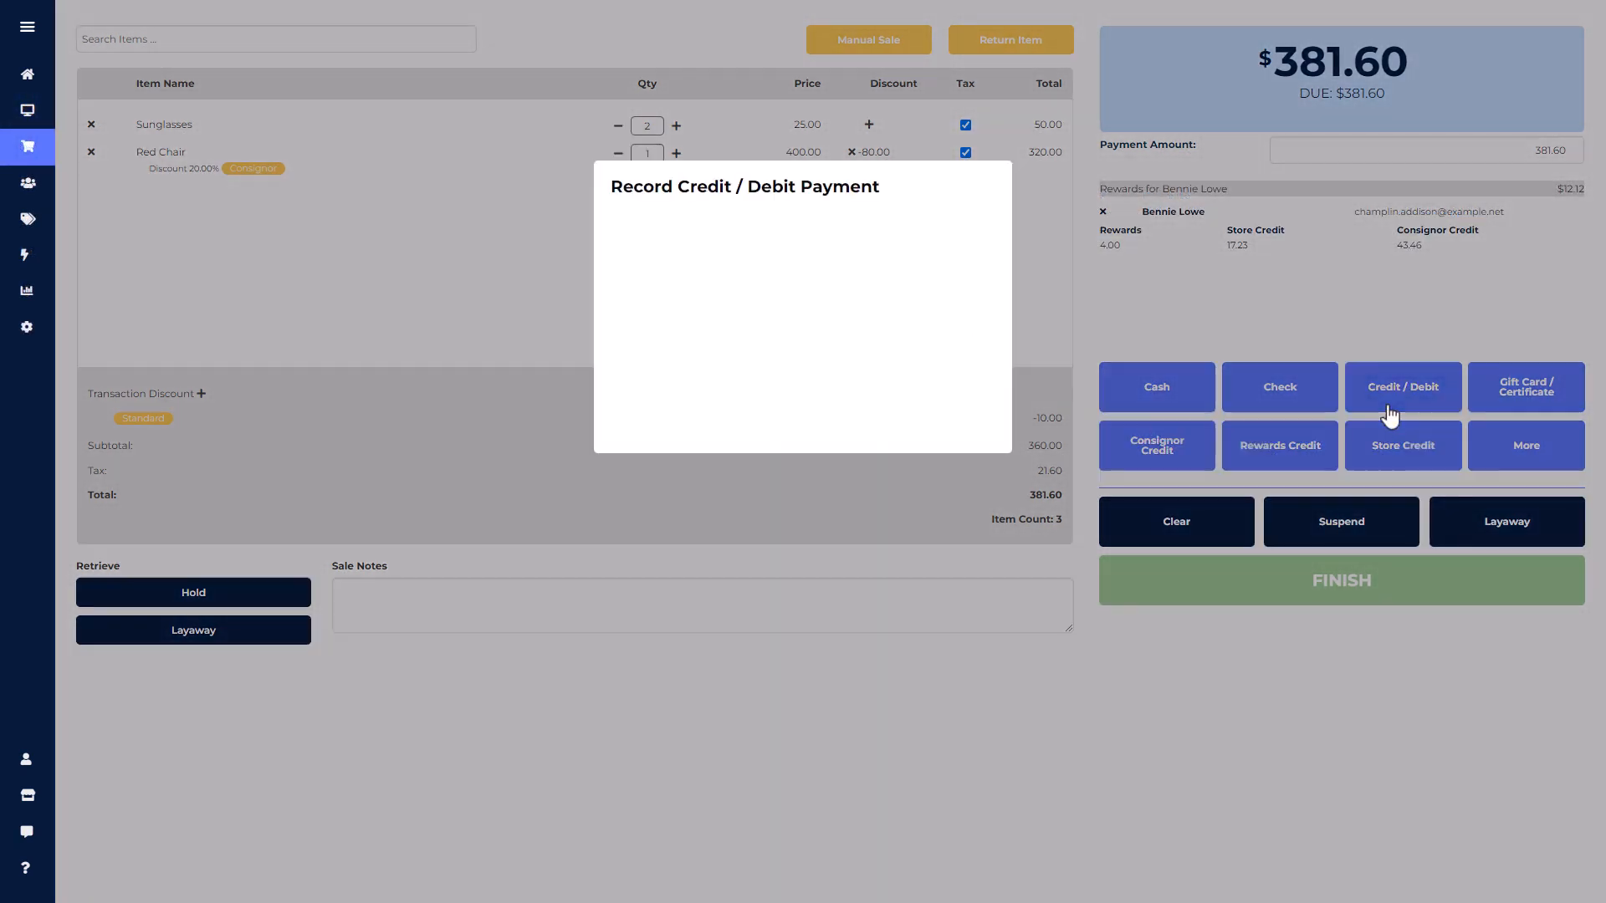
left_click(741, 253)
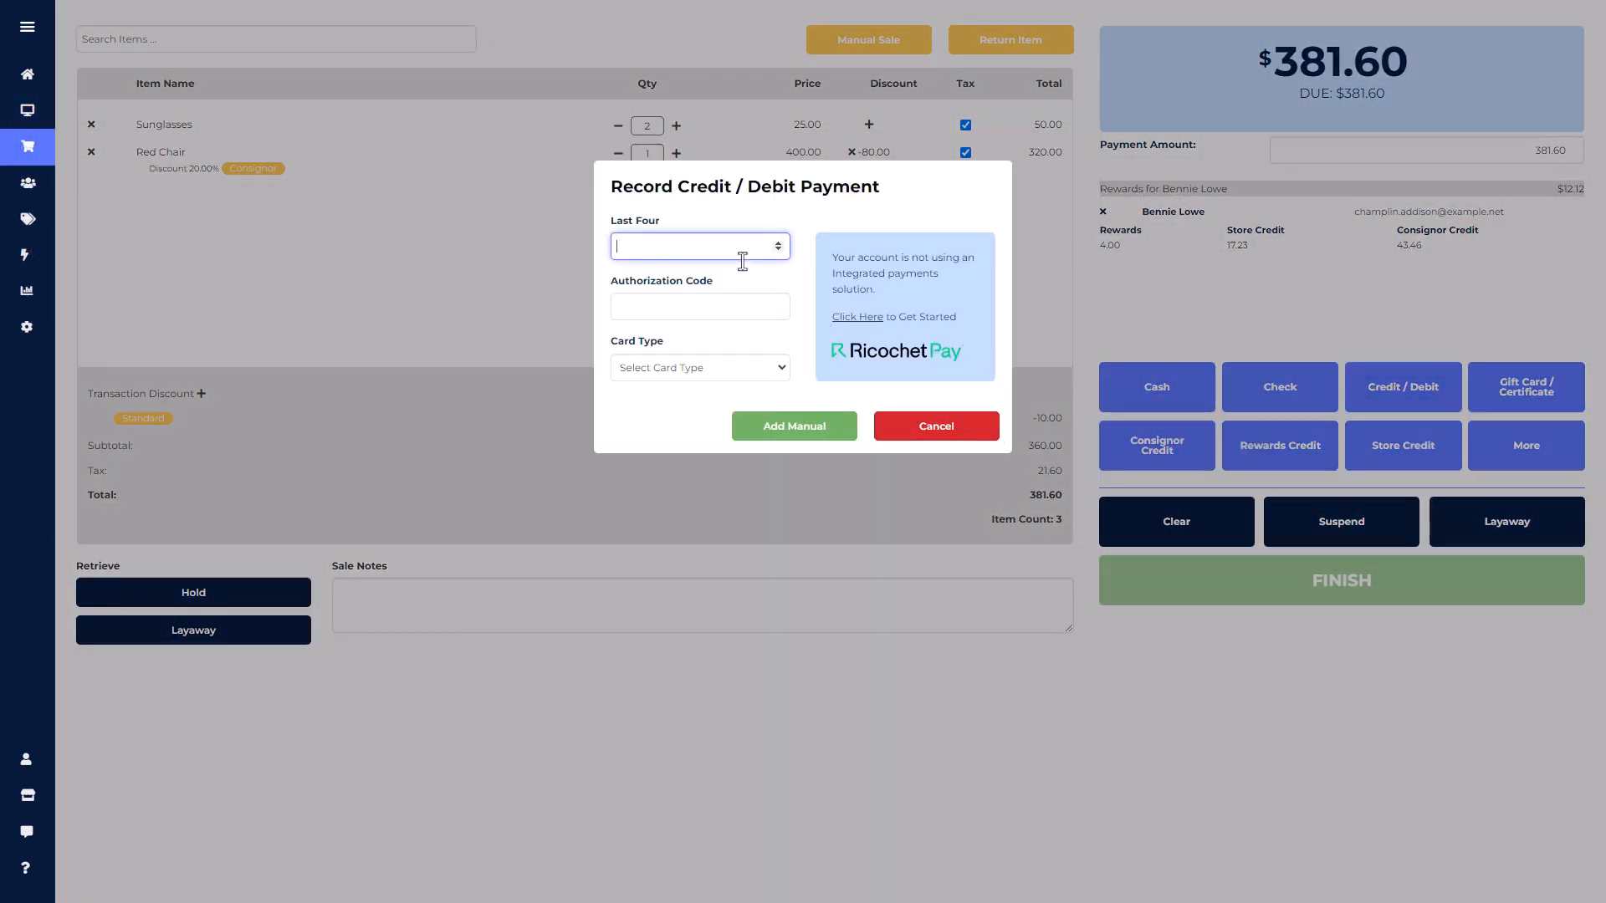
left_click(737, 306)
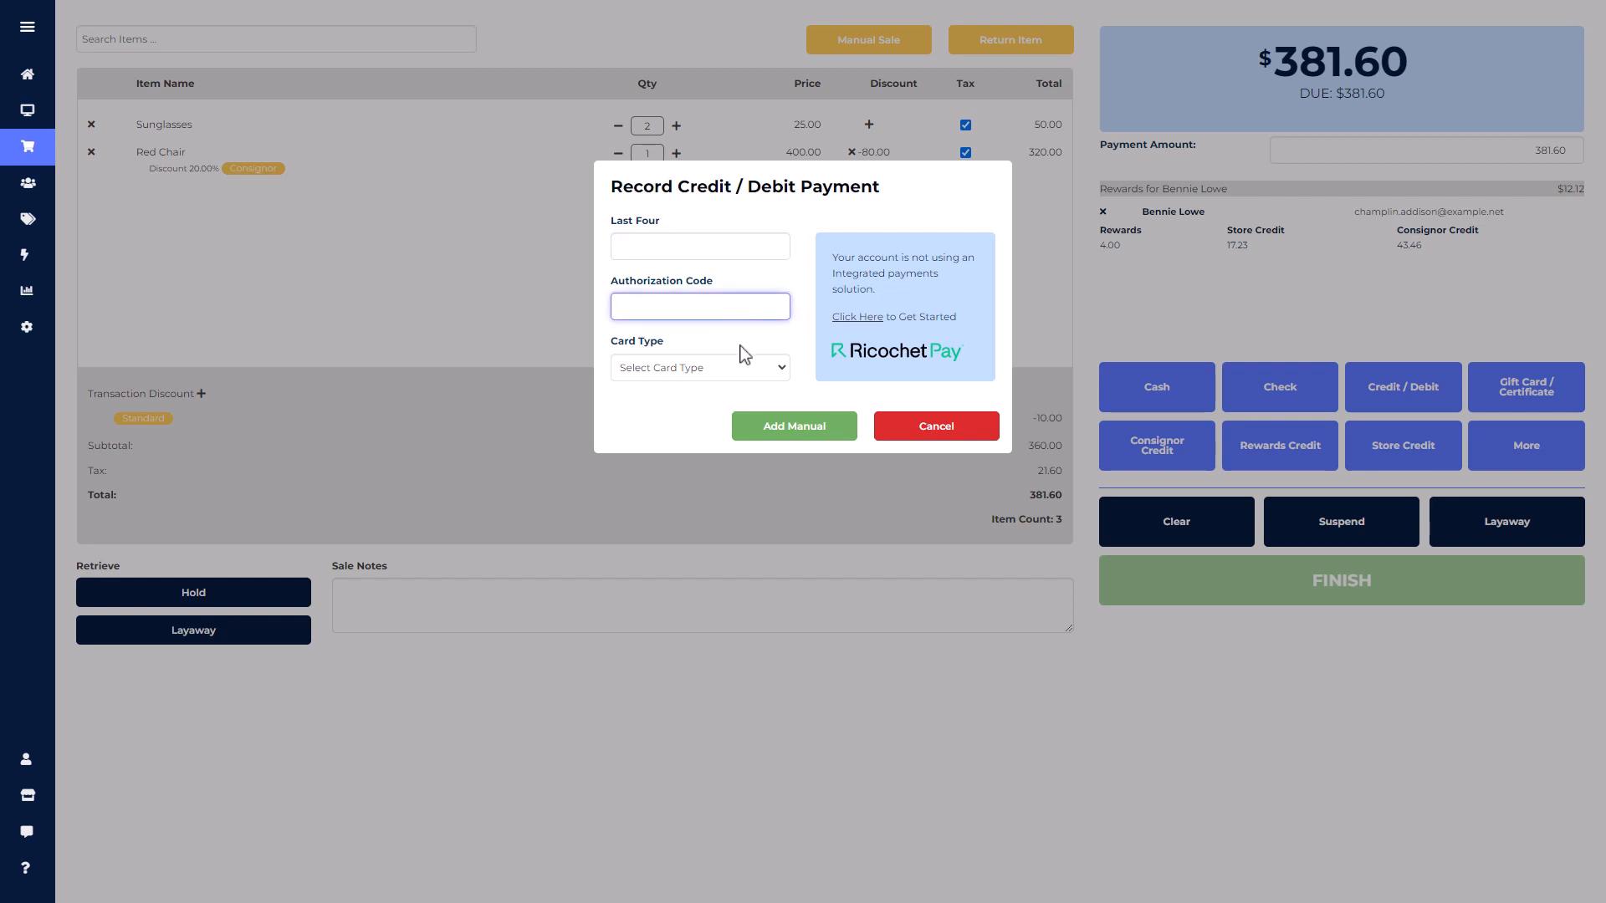
left_click(738, 368)
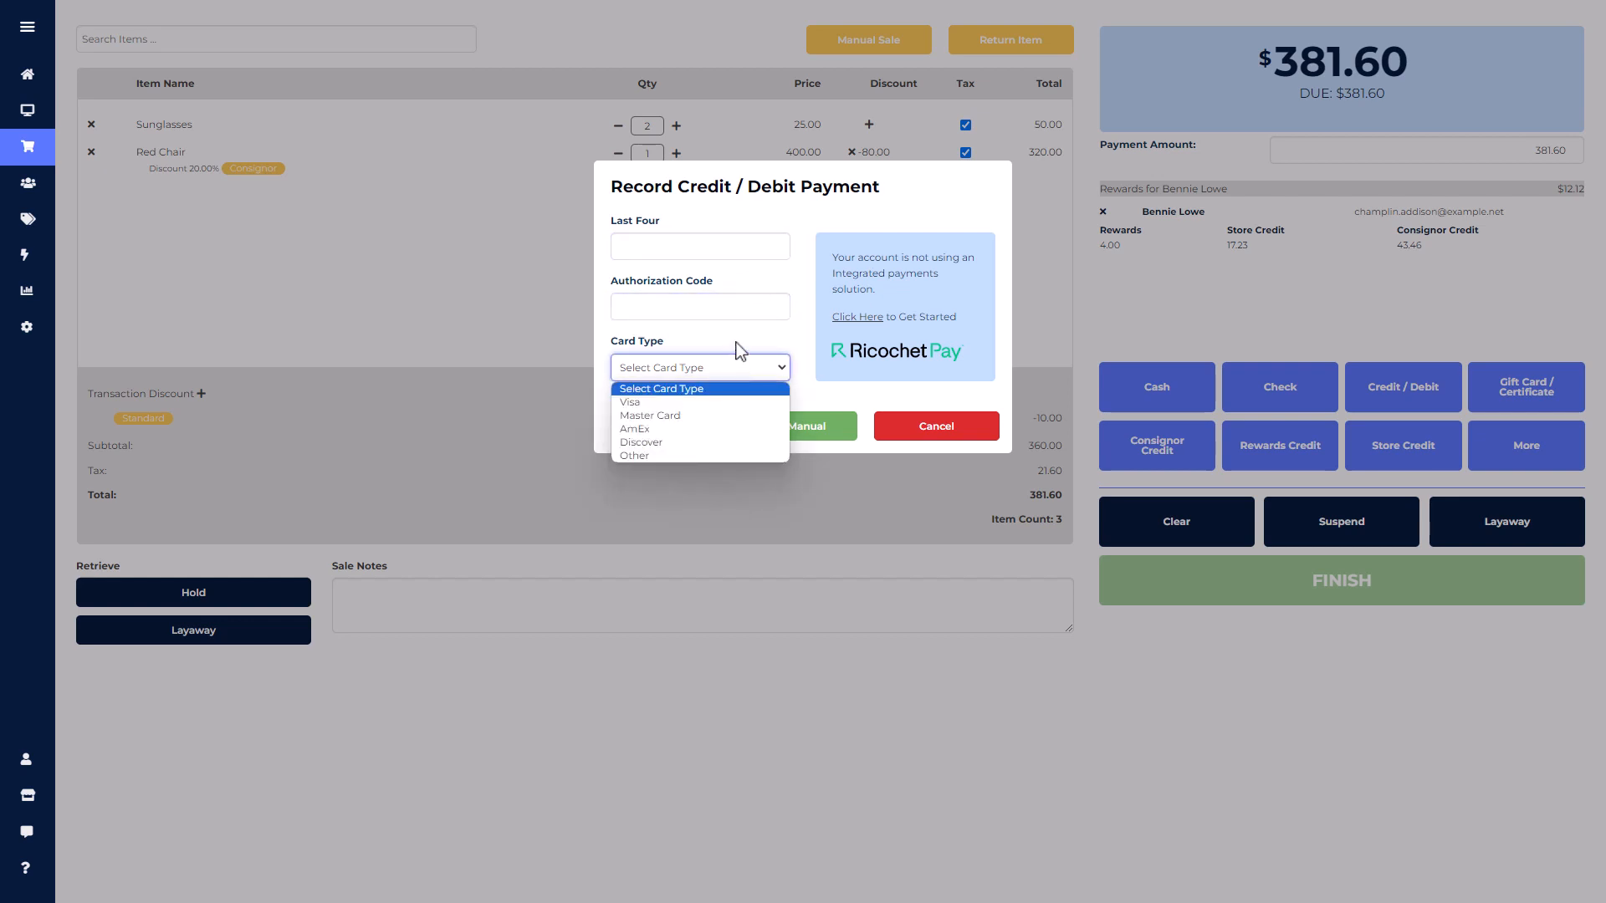
left_click(737, 348)
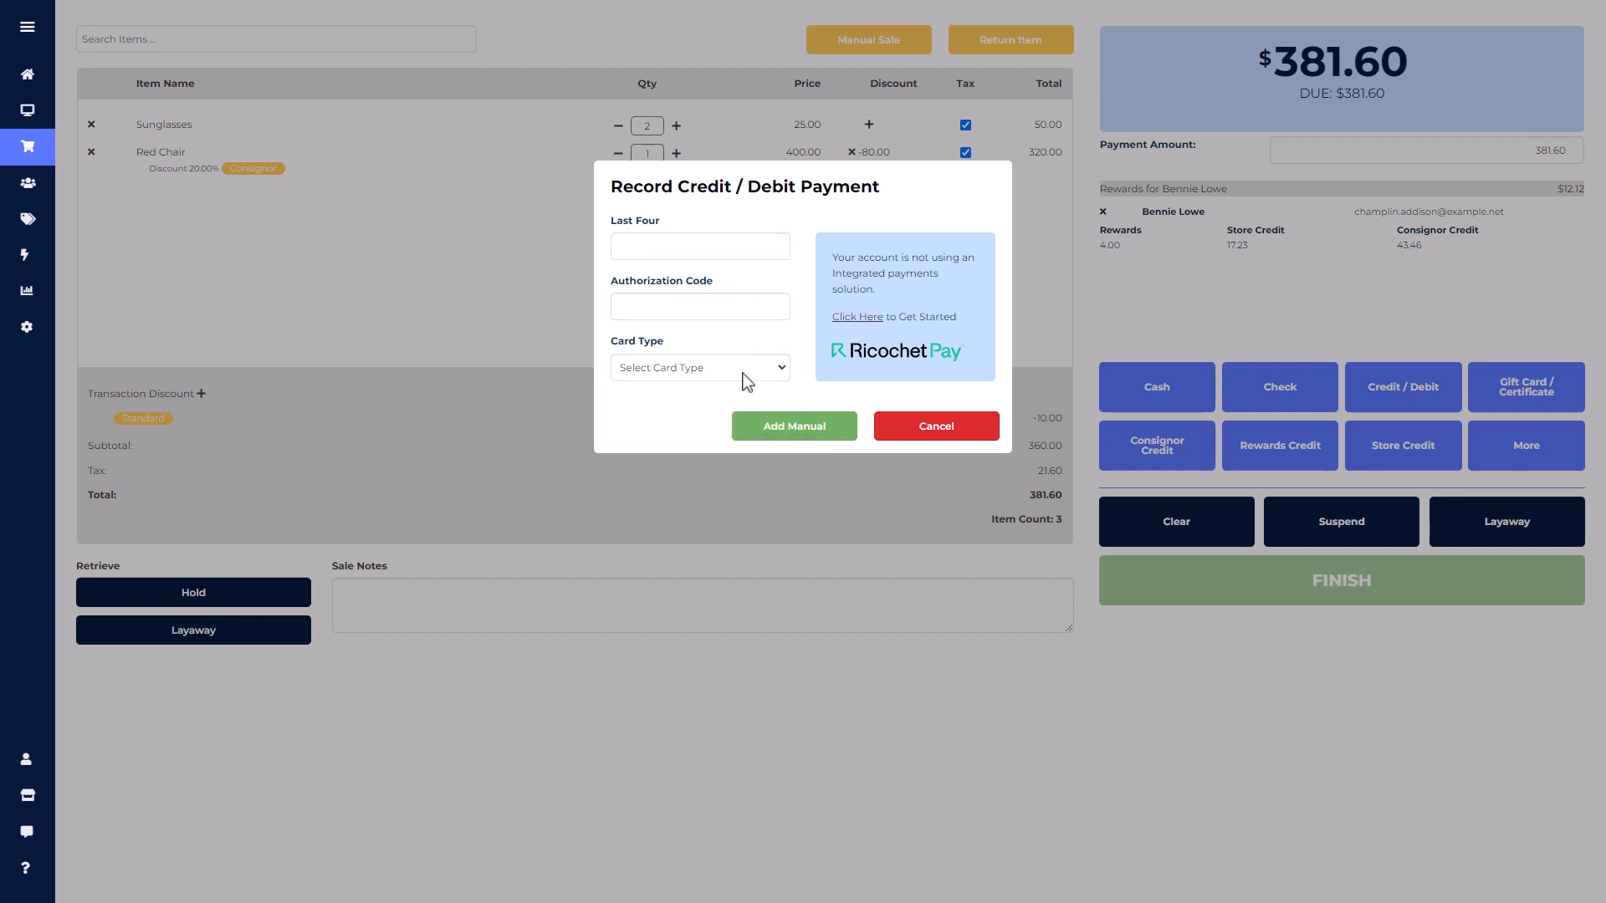
left_click(742, 373)
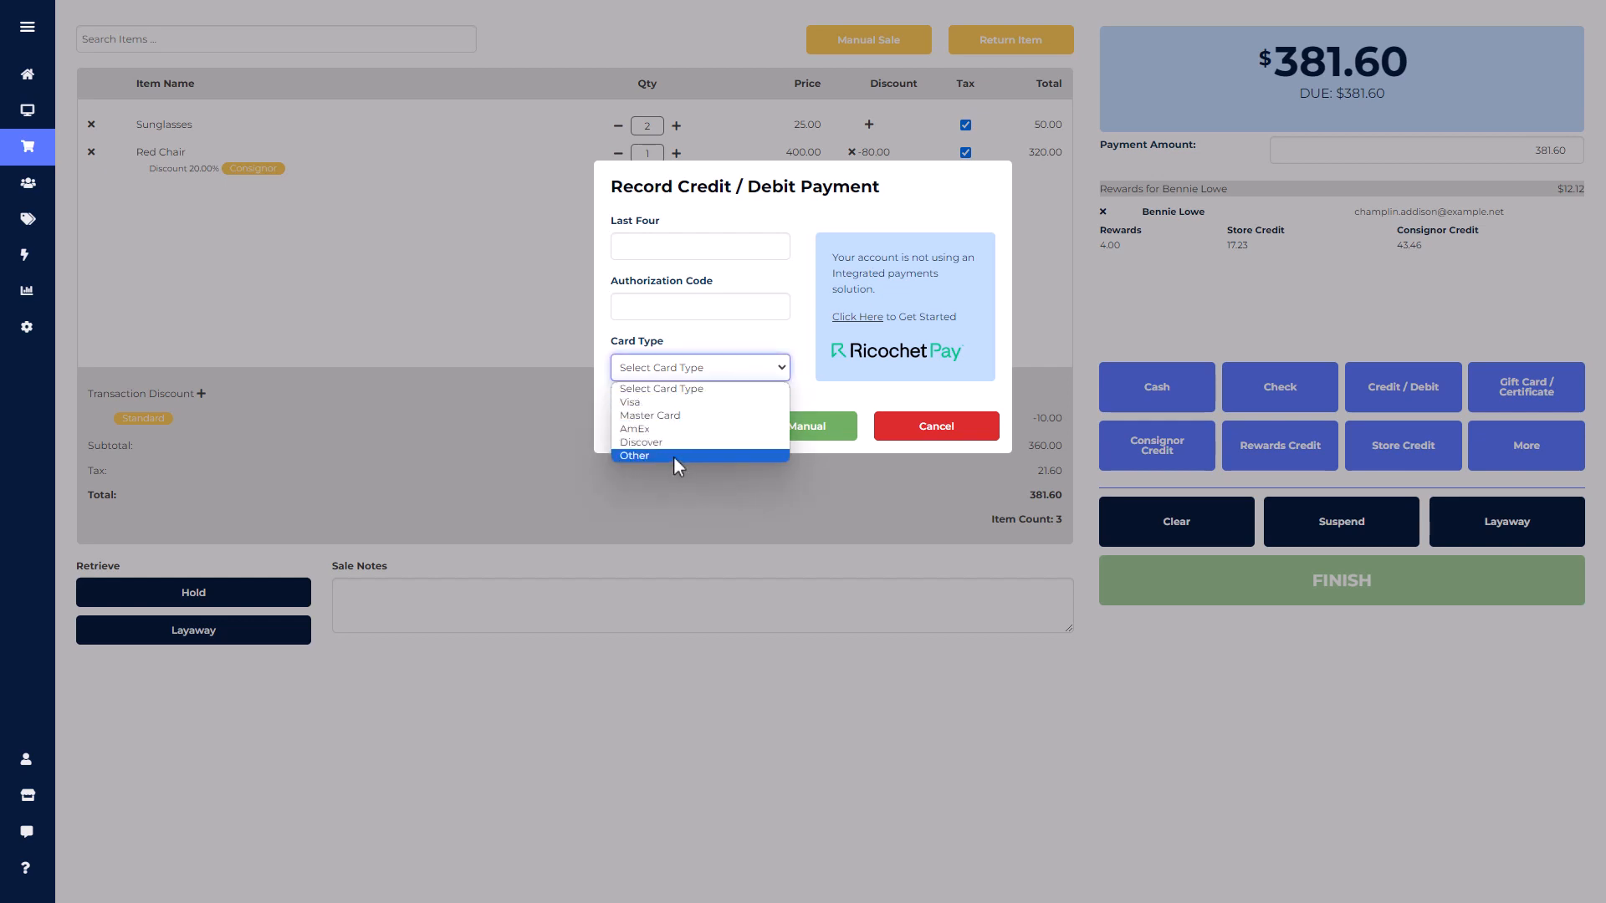
left_click(699, 404)
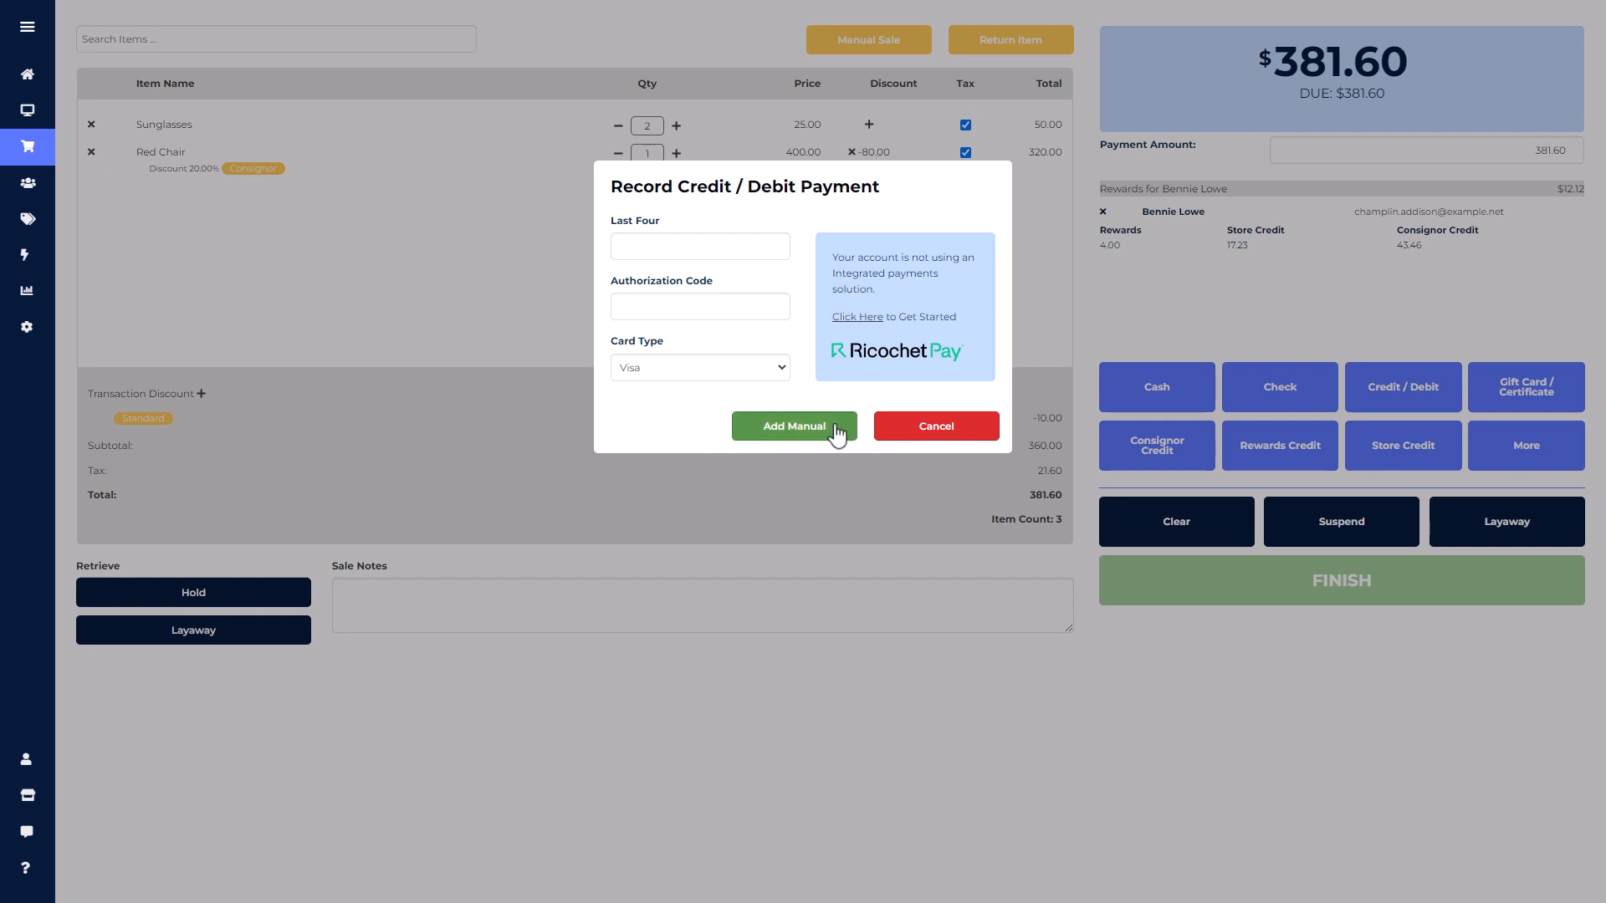
left_click(925, 431)
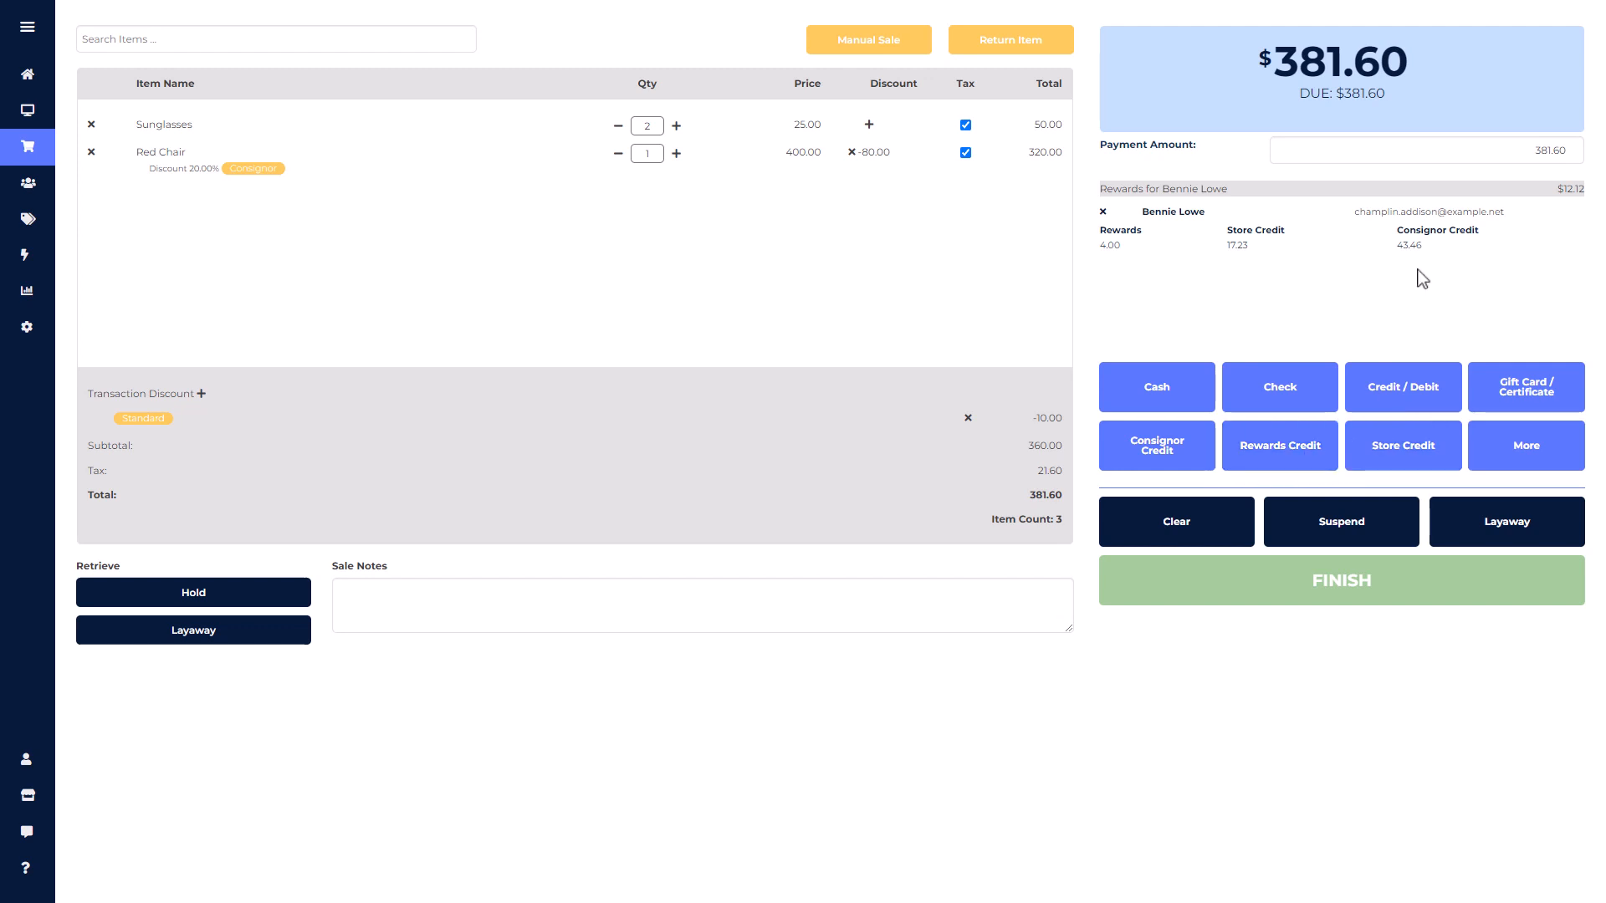
Apply $40 of the customer's consignor credit to the sale and check which additional tender options are offered.
left_click_drag(1520, 151, 1578, 158)
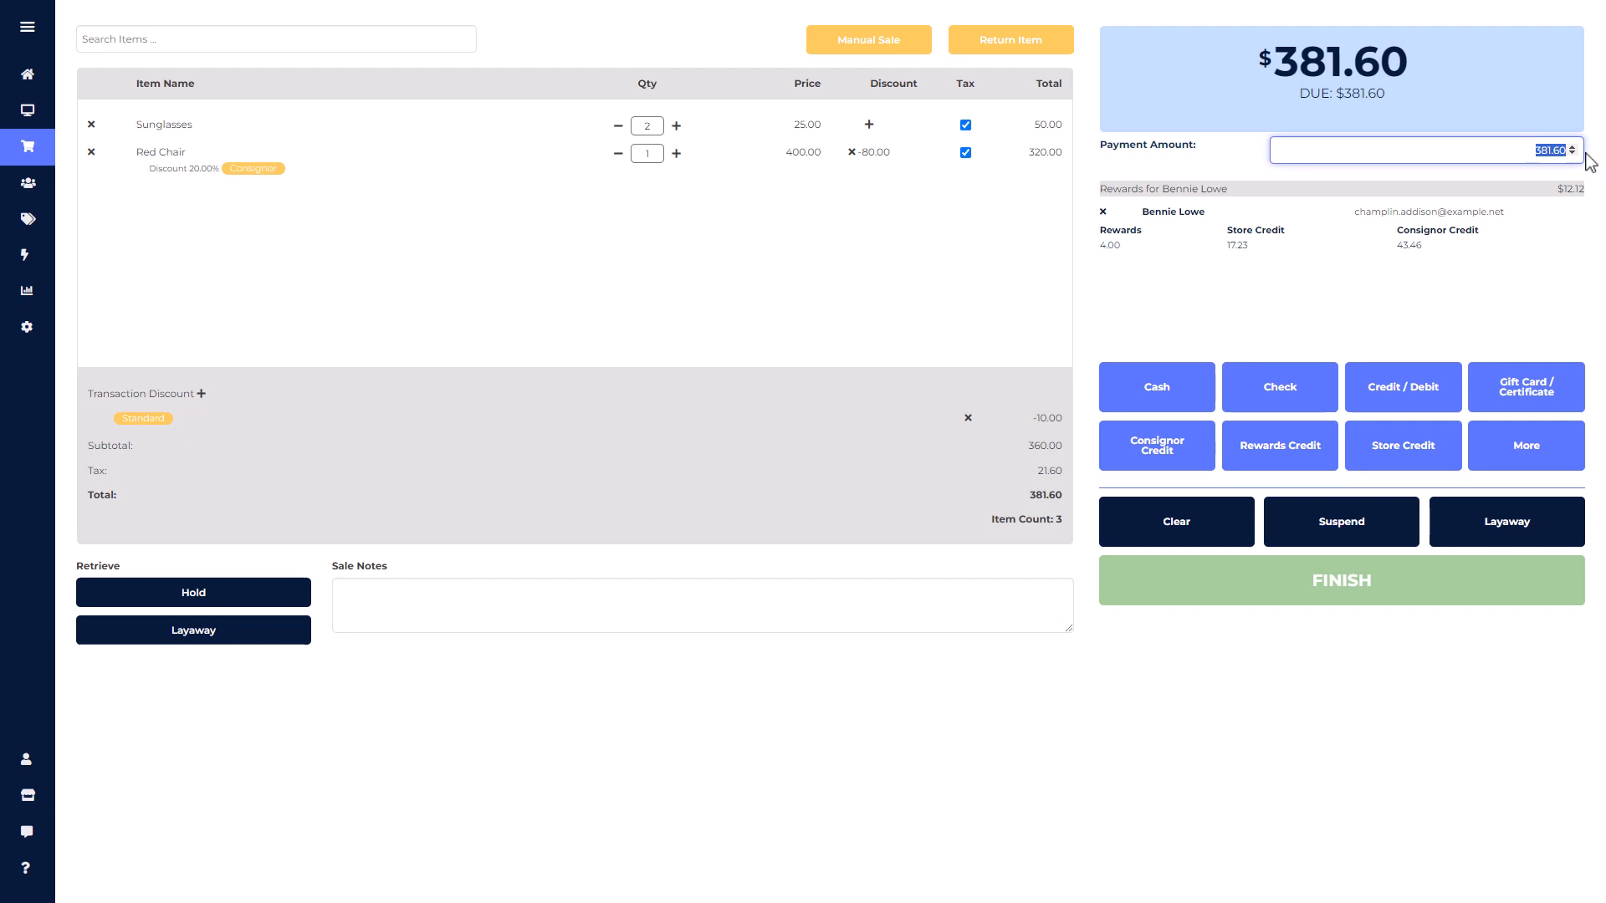
type("40")
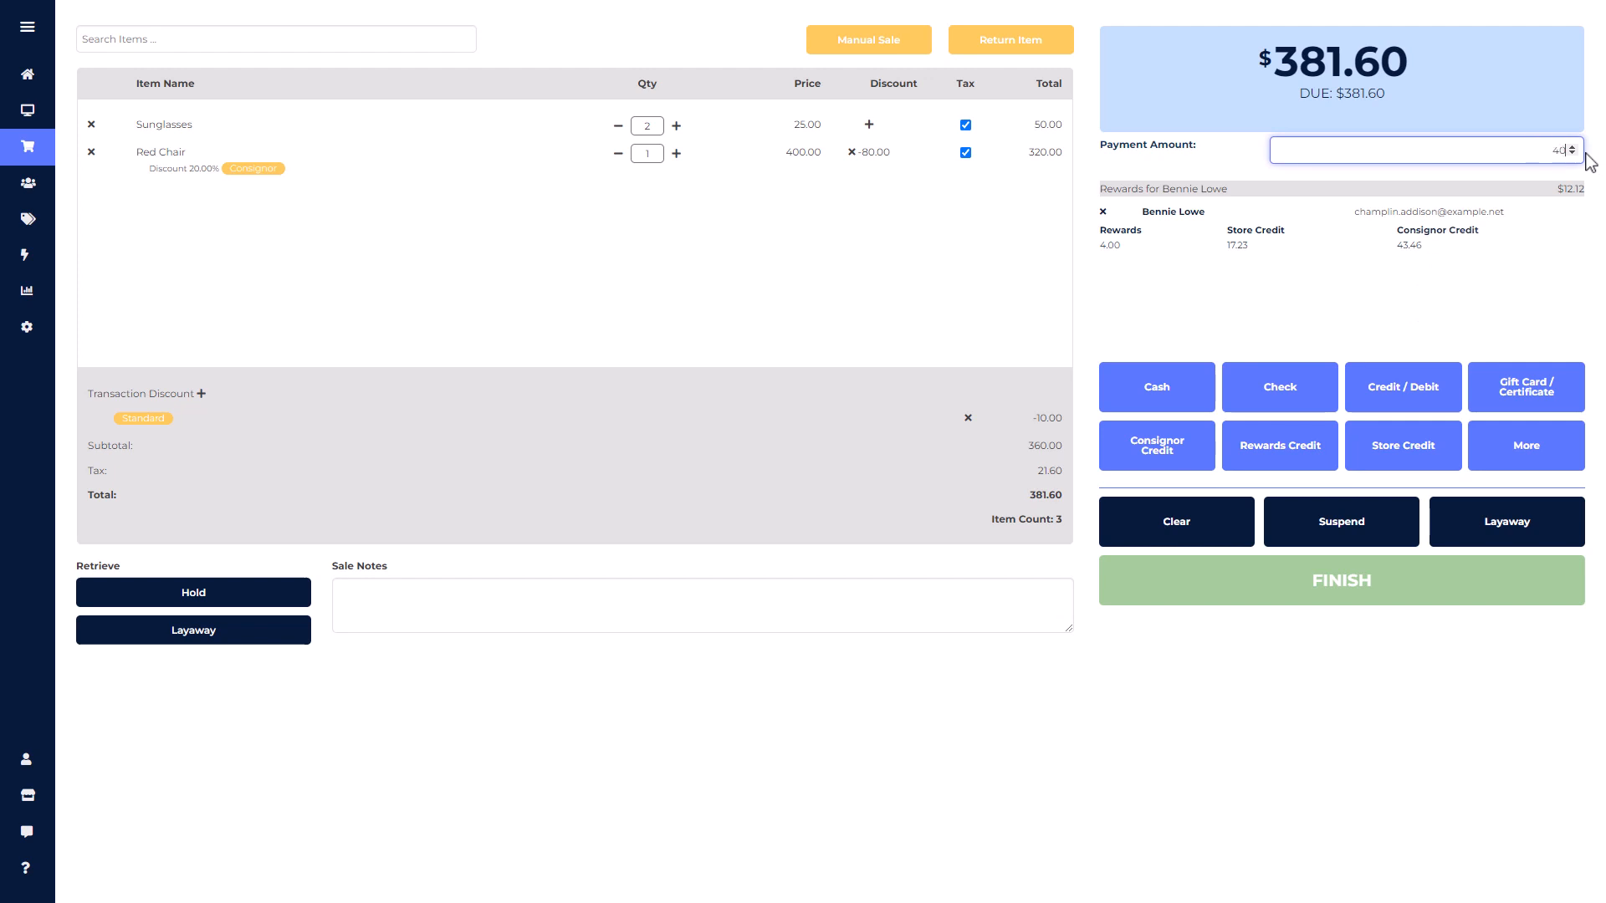
left_click(1192, 452)
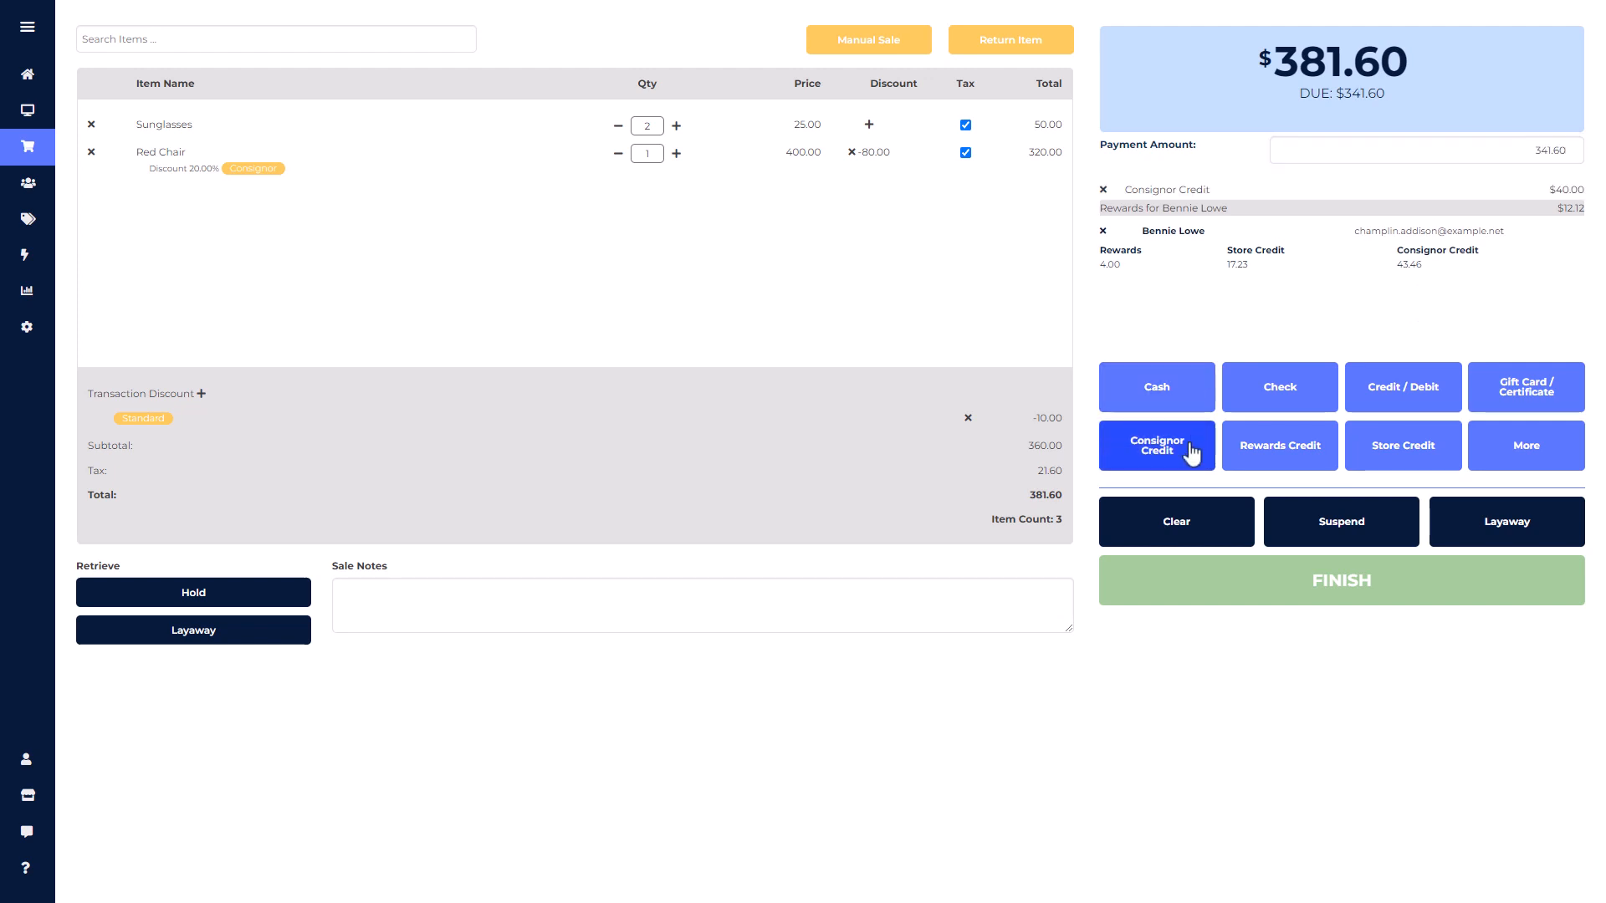
left_click(1522, 448)
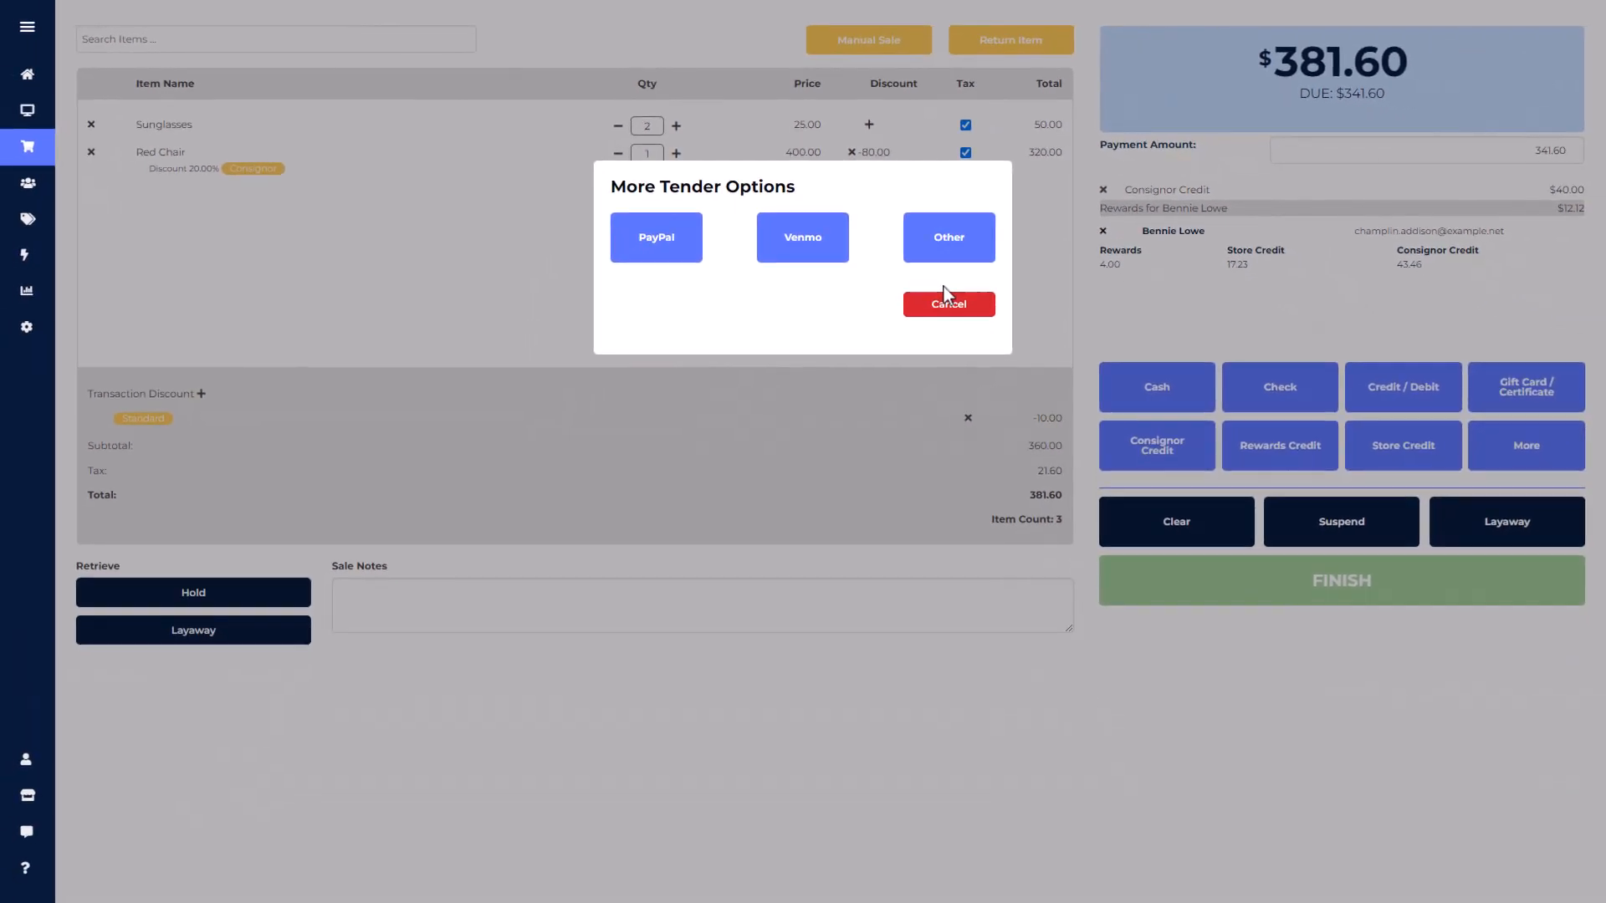
left_click(955, 313)
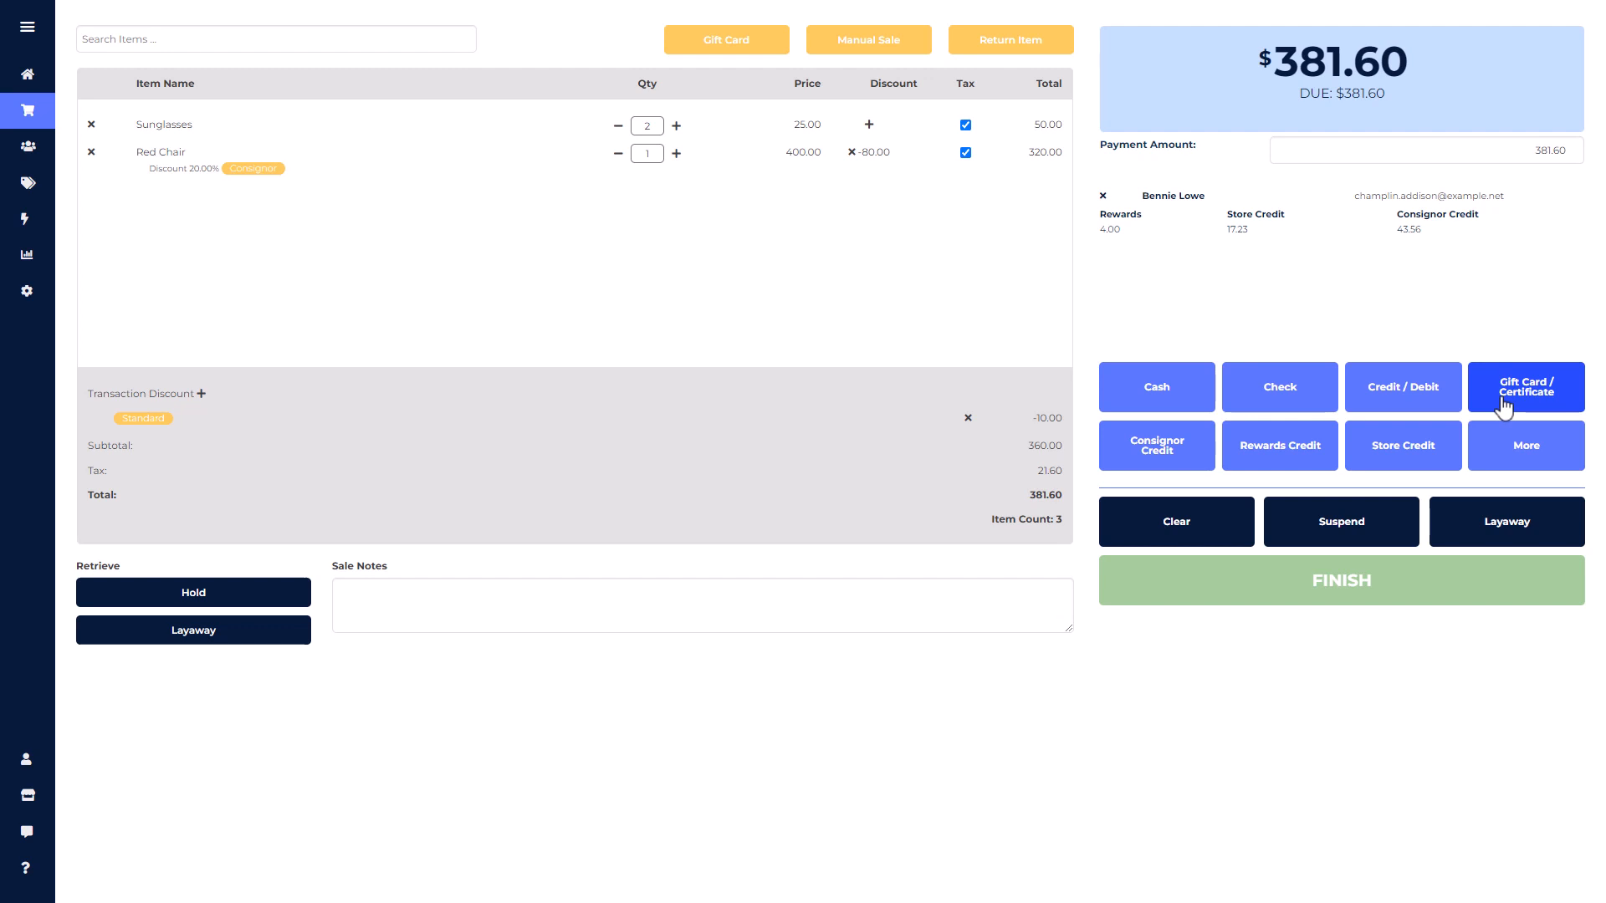
Examine the gift card tender with its terminal choices and the gift card loading form, cancelling both.
left_click(1503, 408)
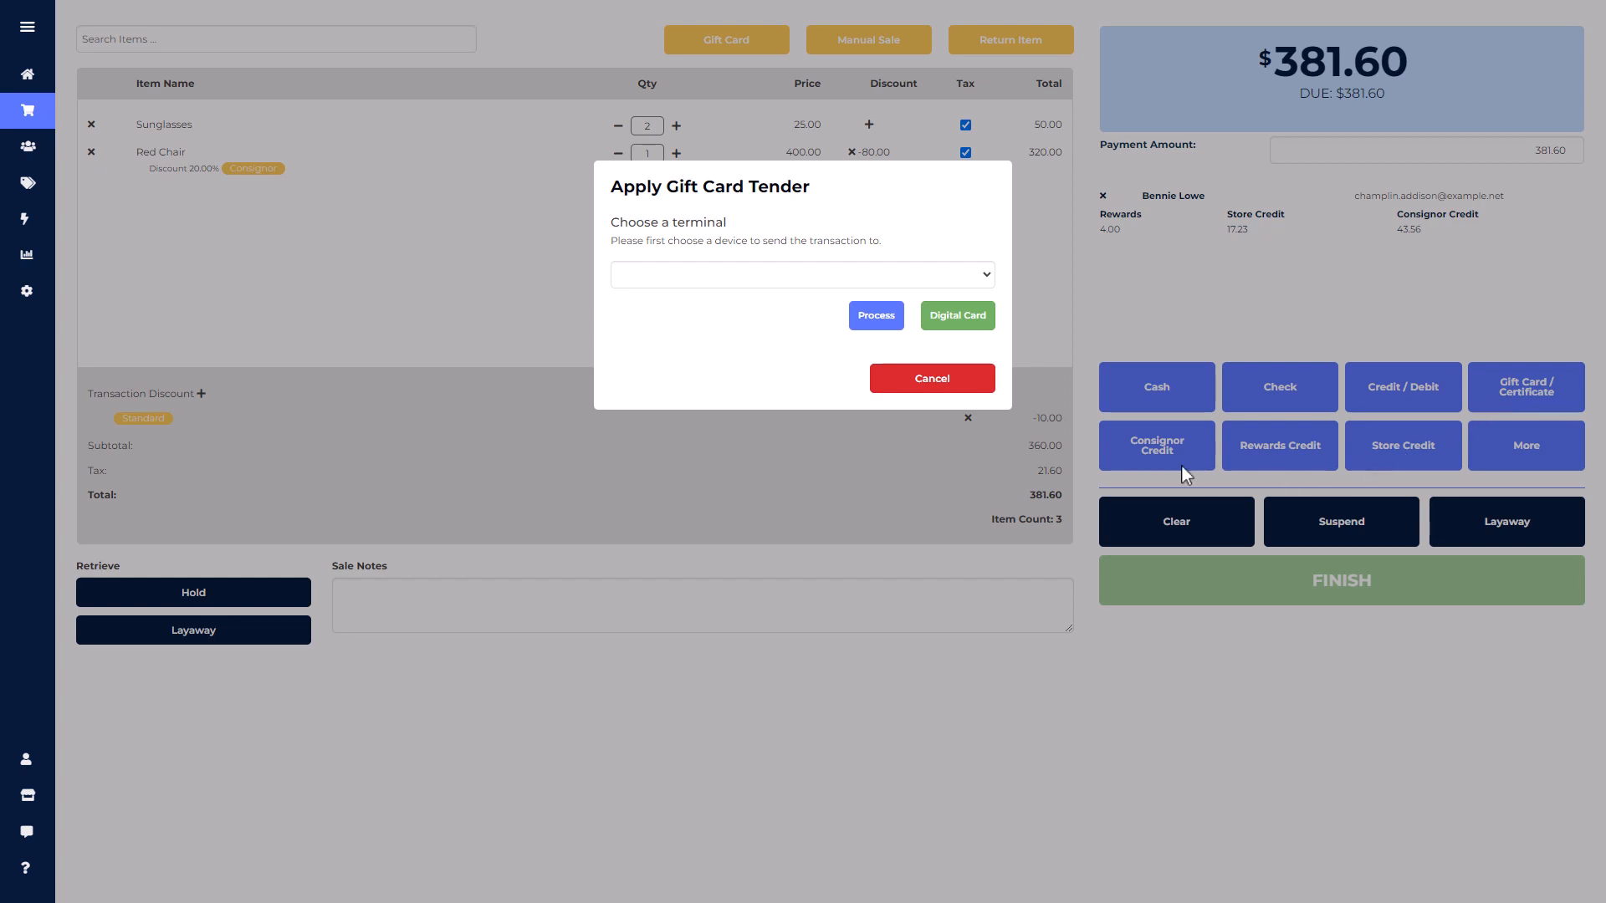
left_click(987, 276)
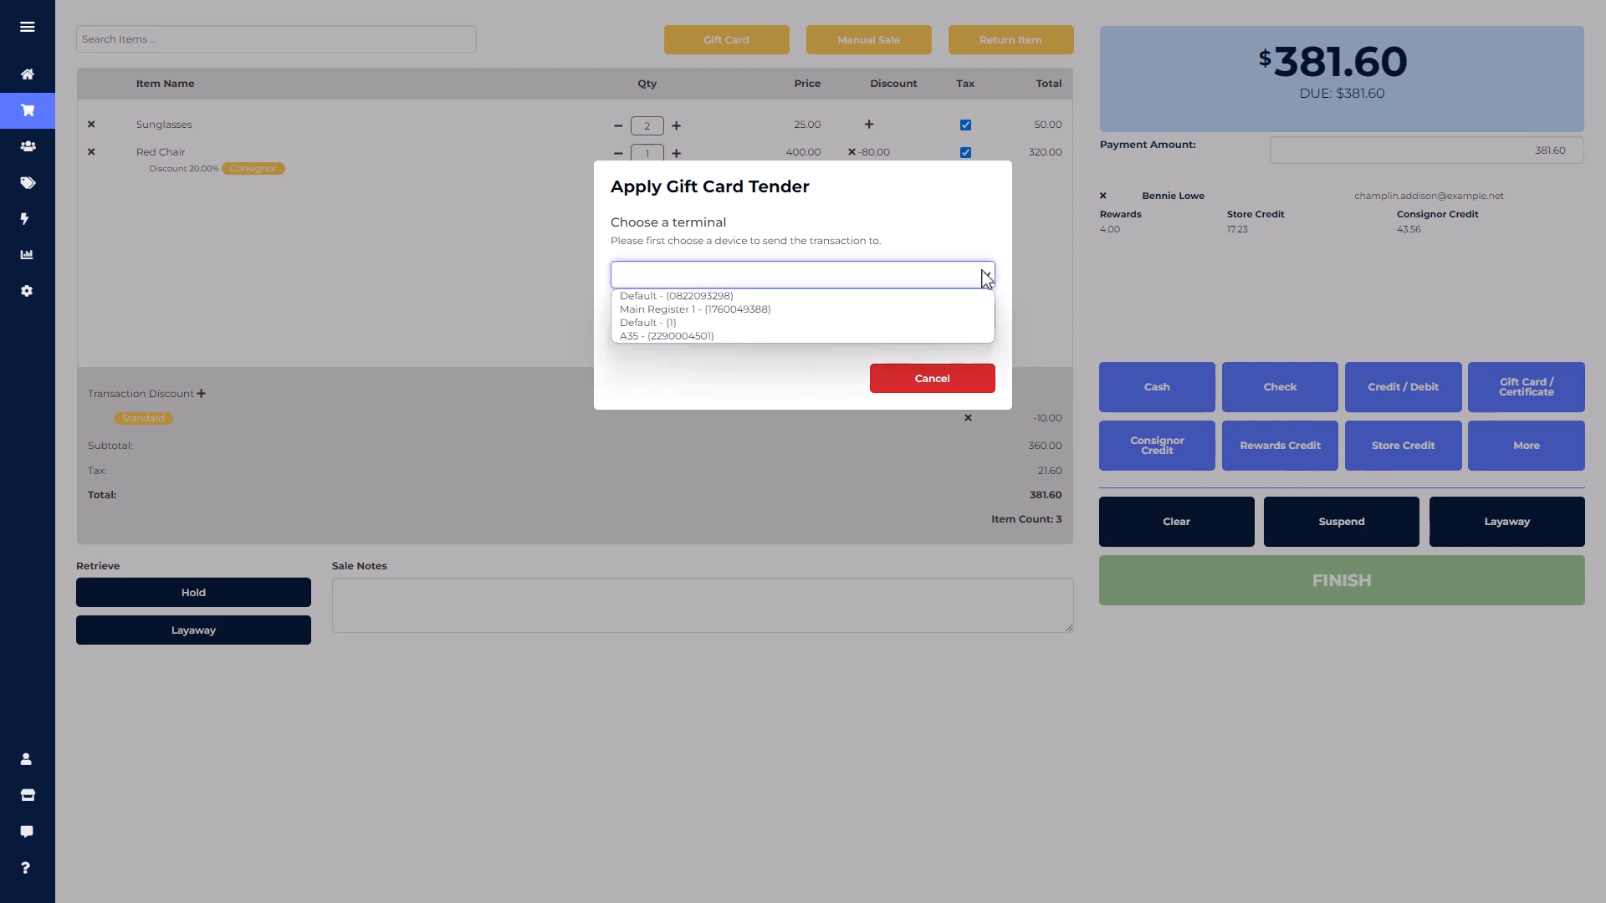
left_click(843, 297)
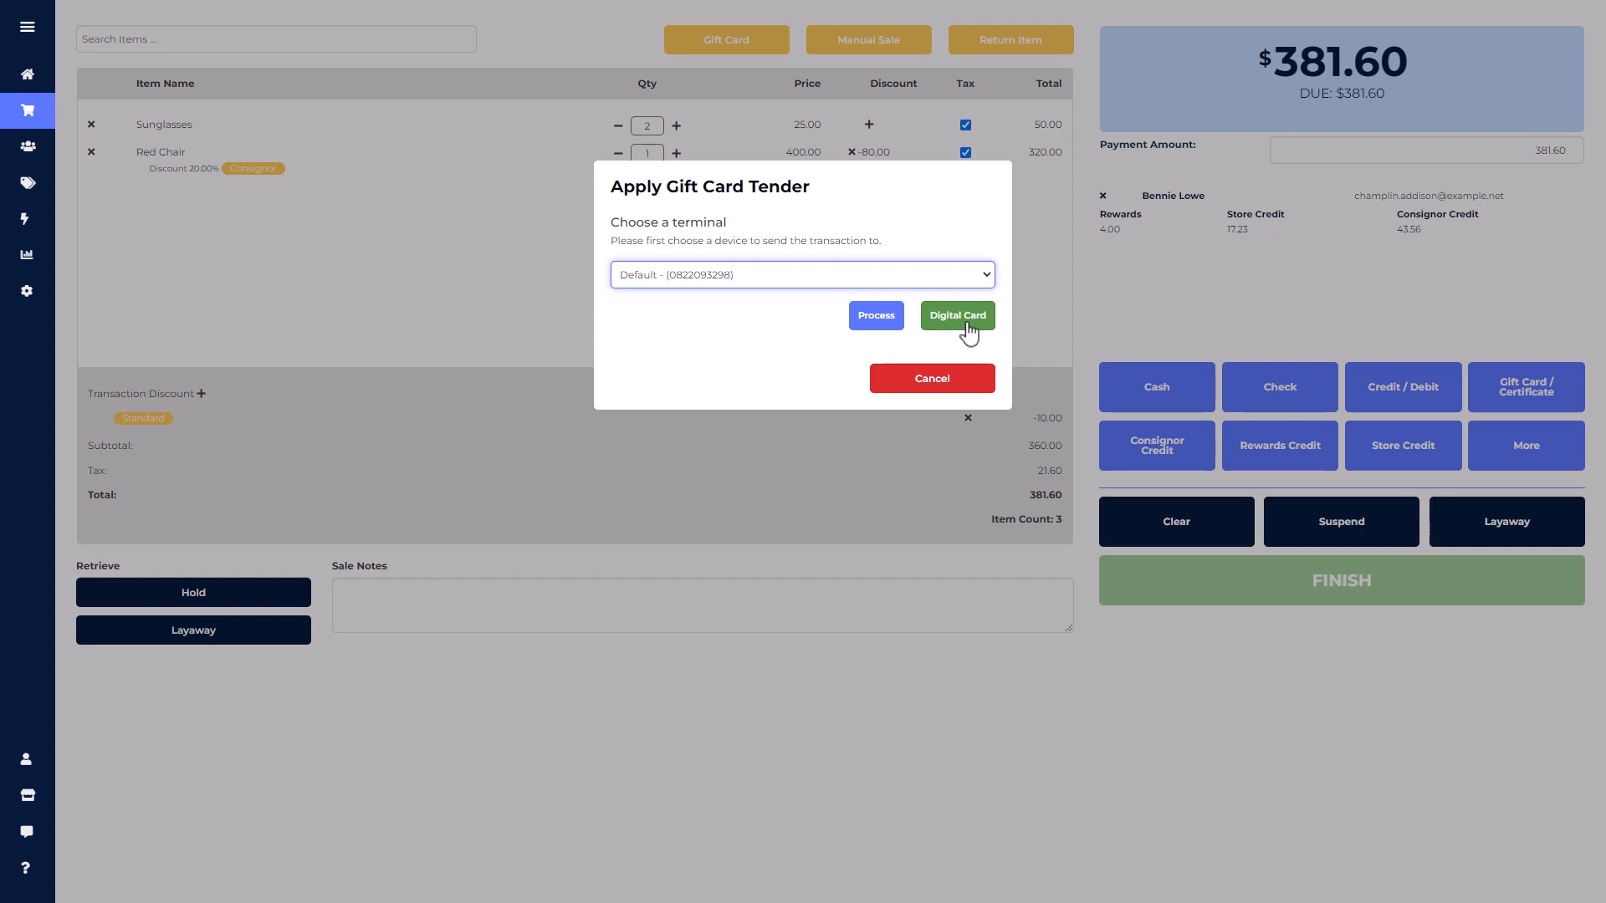
left_click(962, 386)
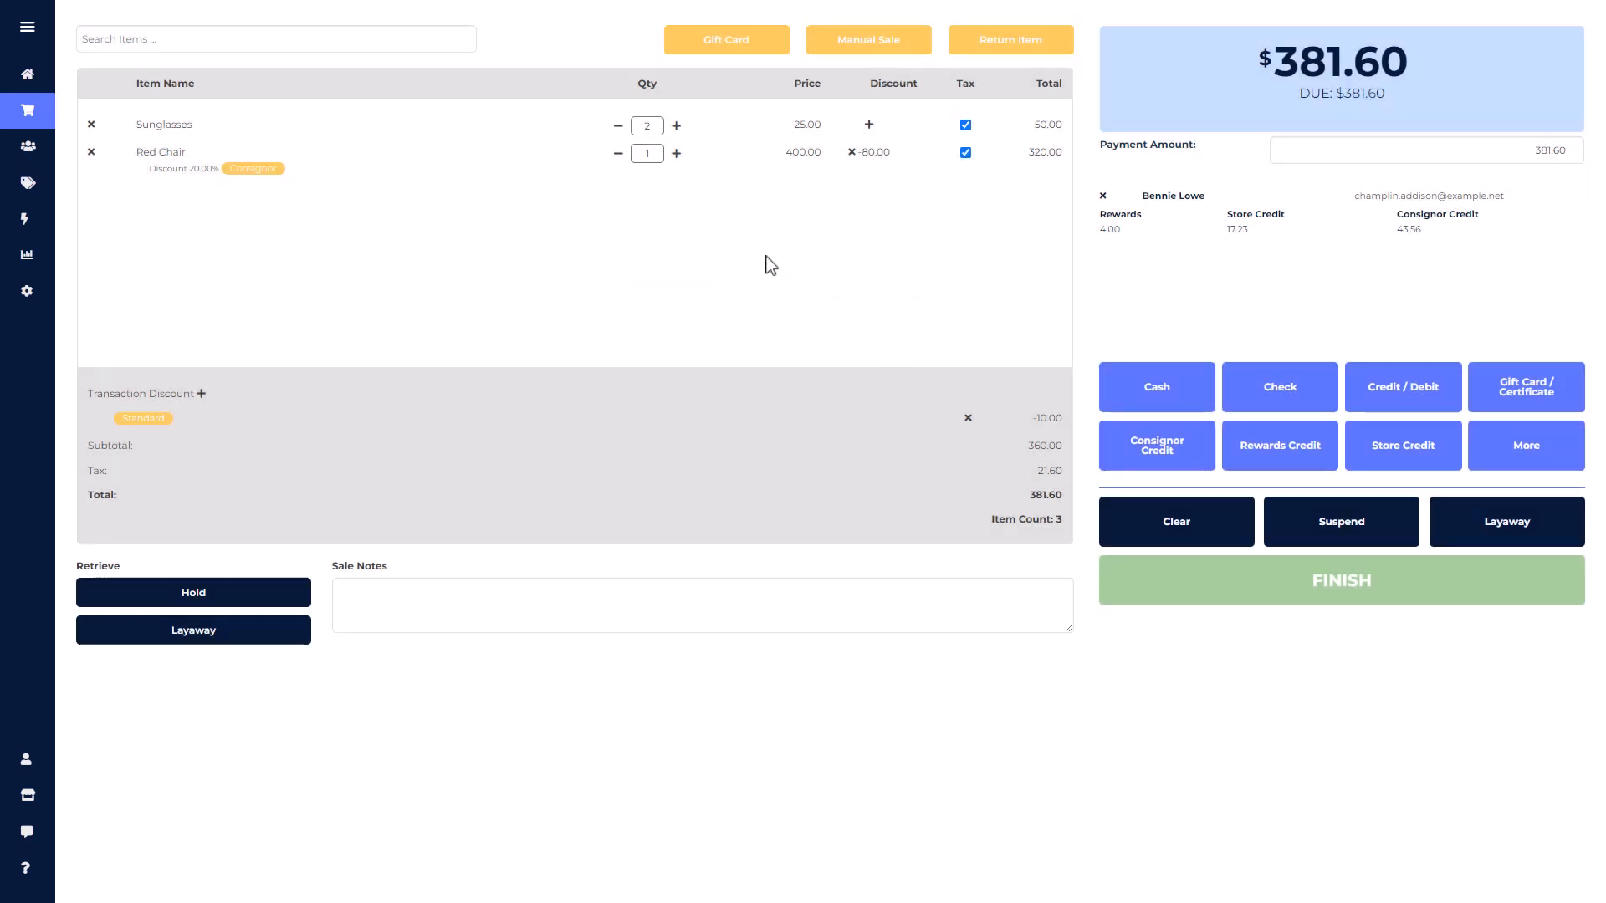
left_click(766, 62)
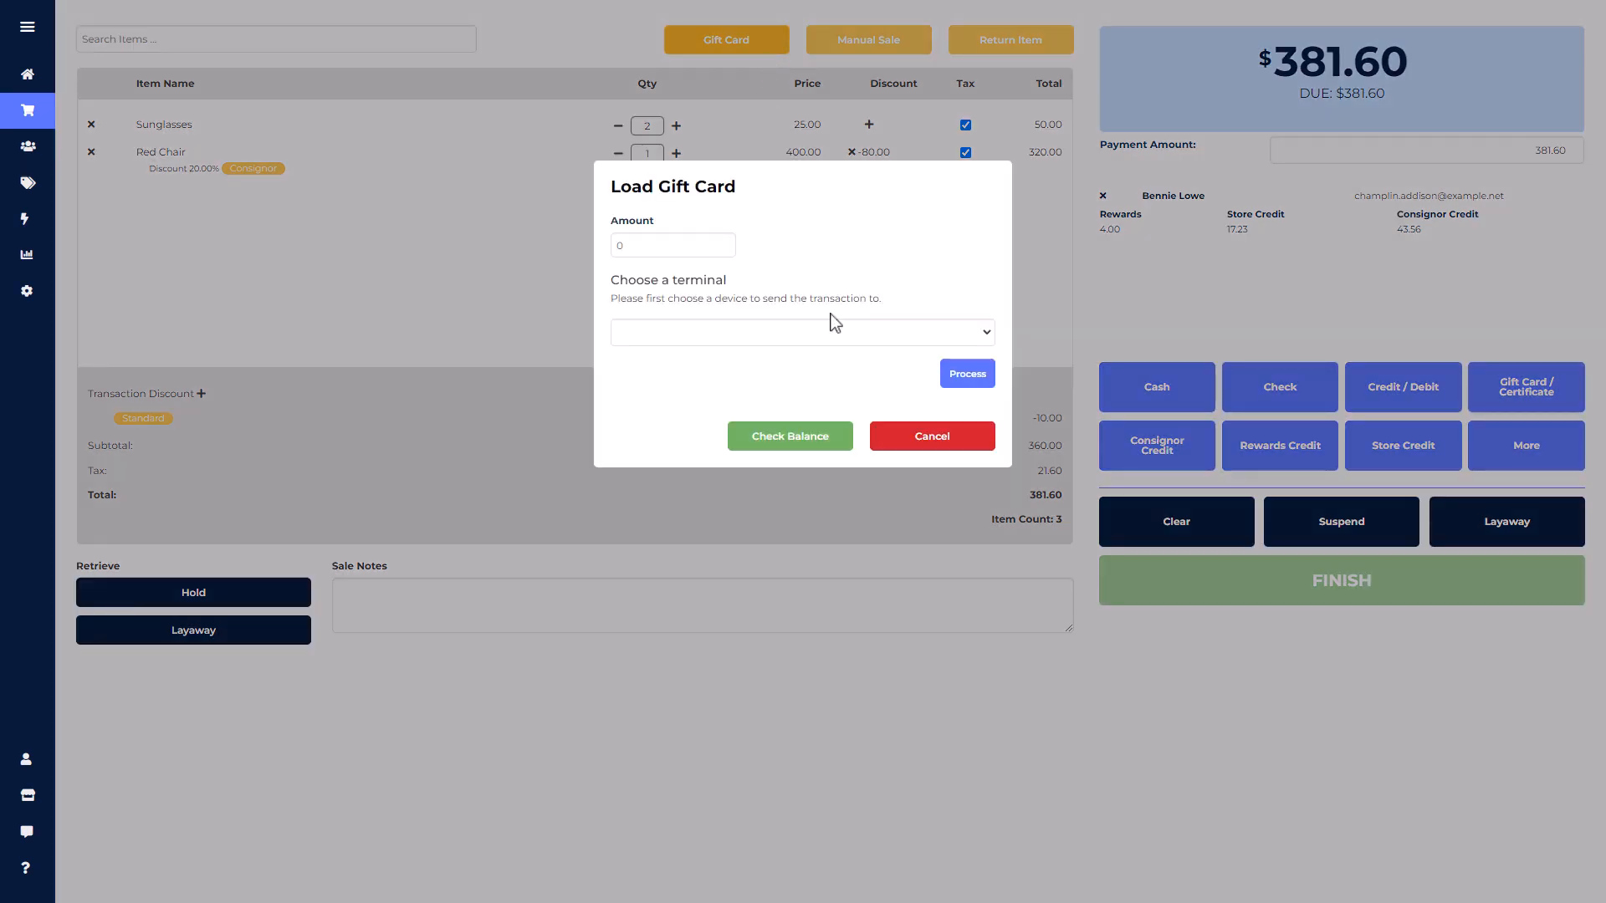
left_click(921, 440)
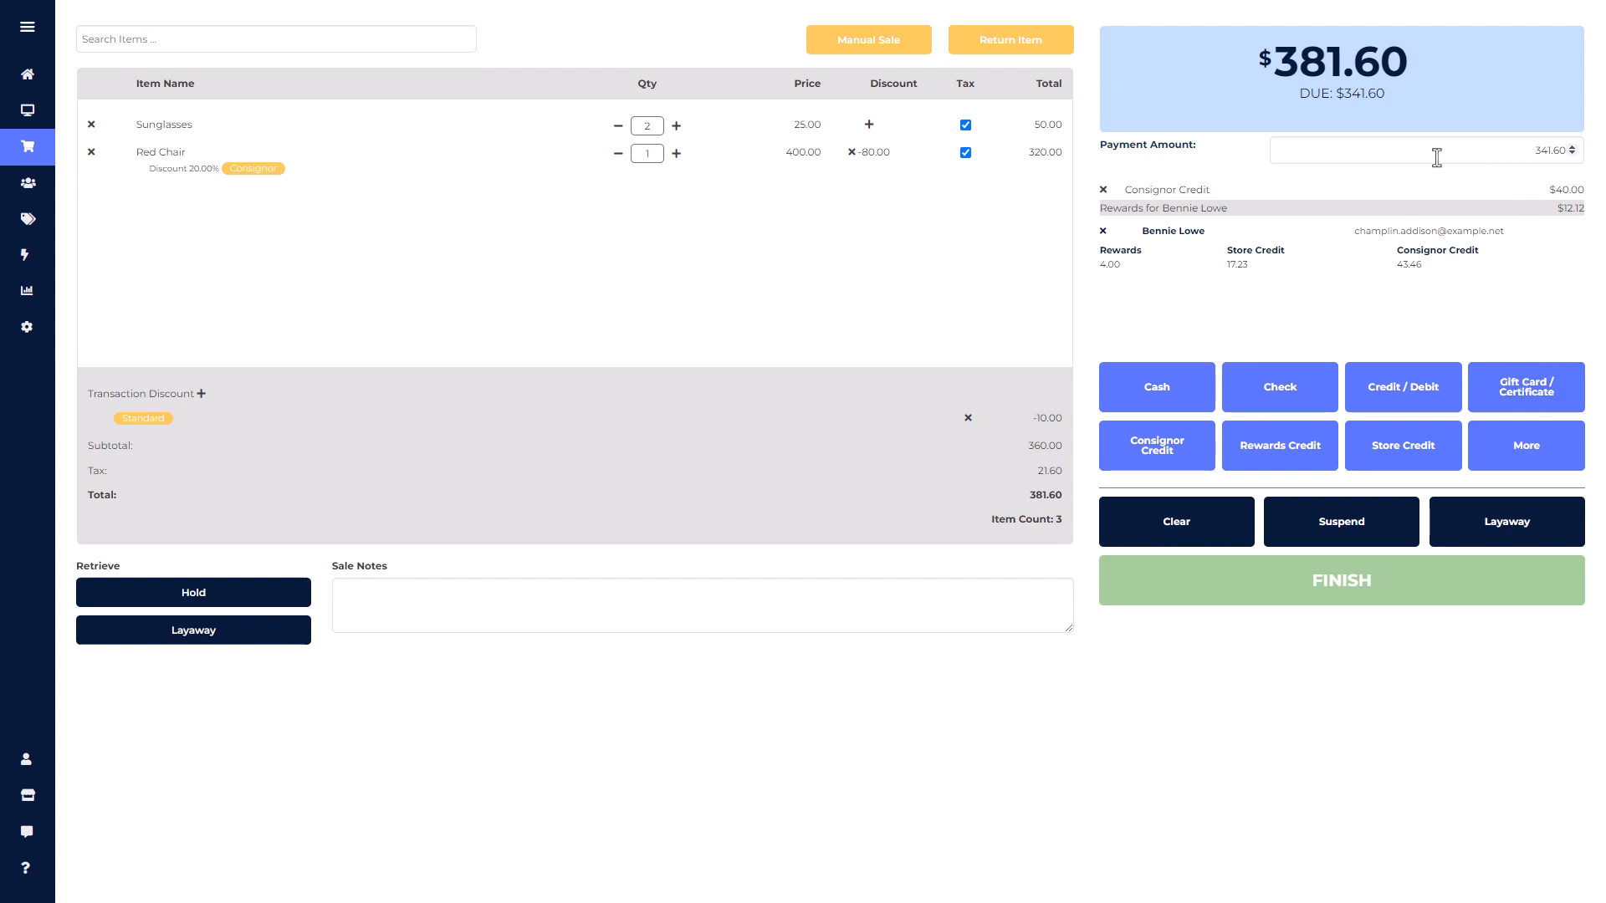
Apply a $75 gift card/certificate payment to the sale.
left_click_drag(1436, 158, 1568, 155)
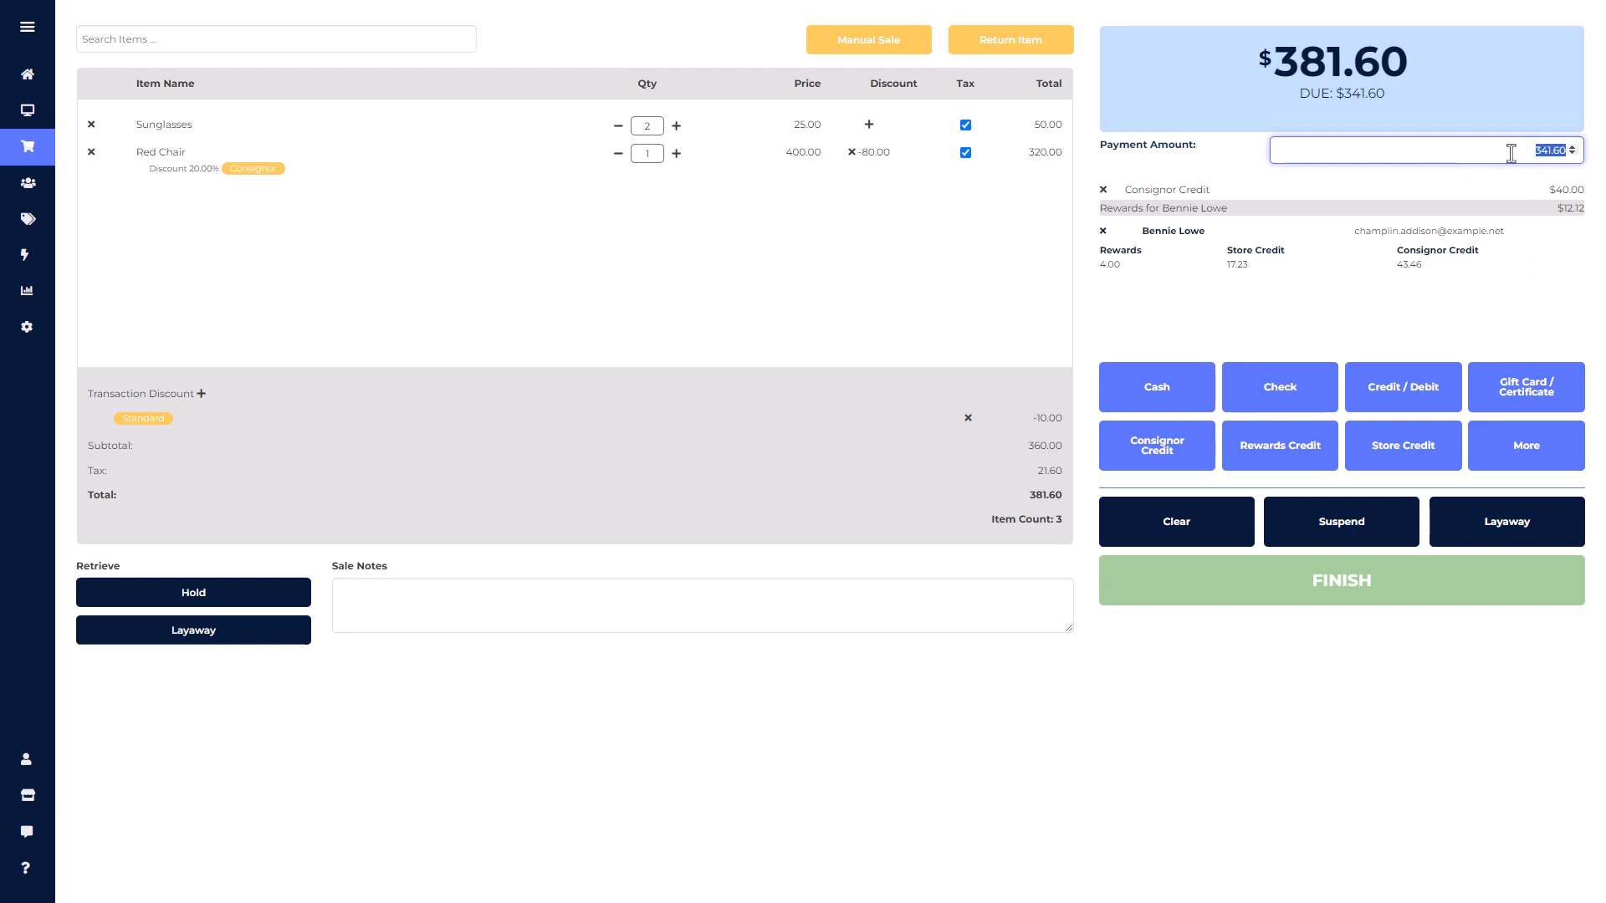
type("75")
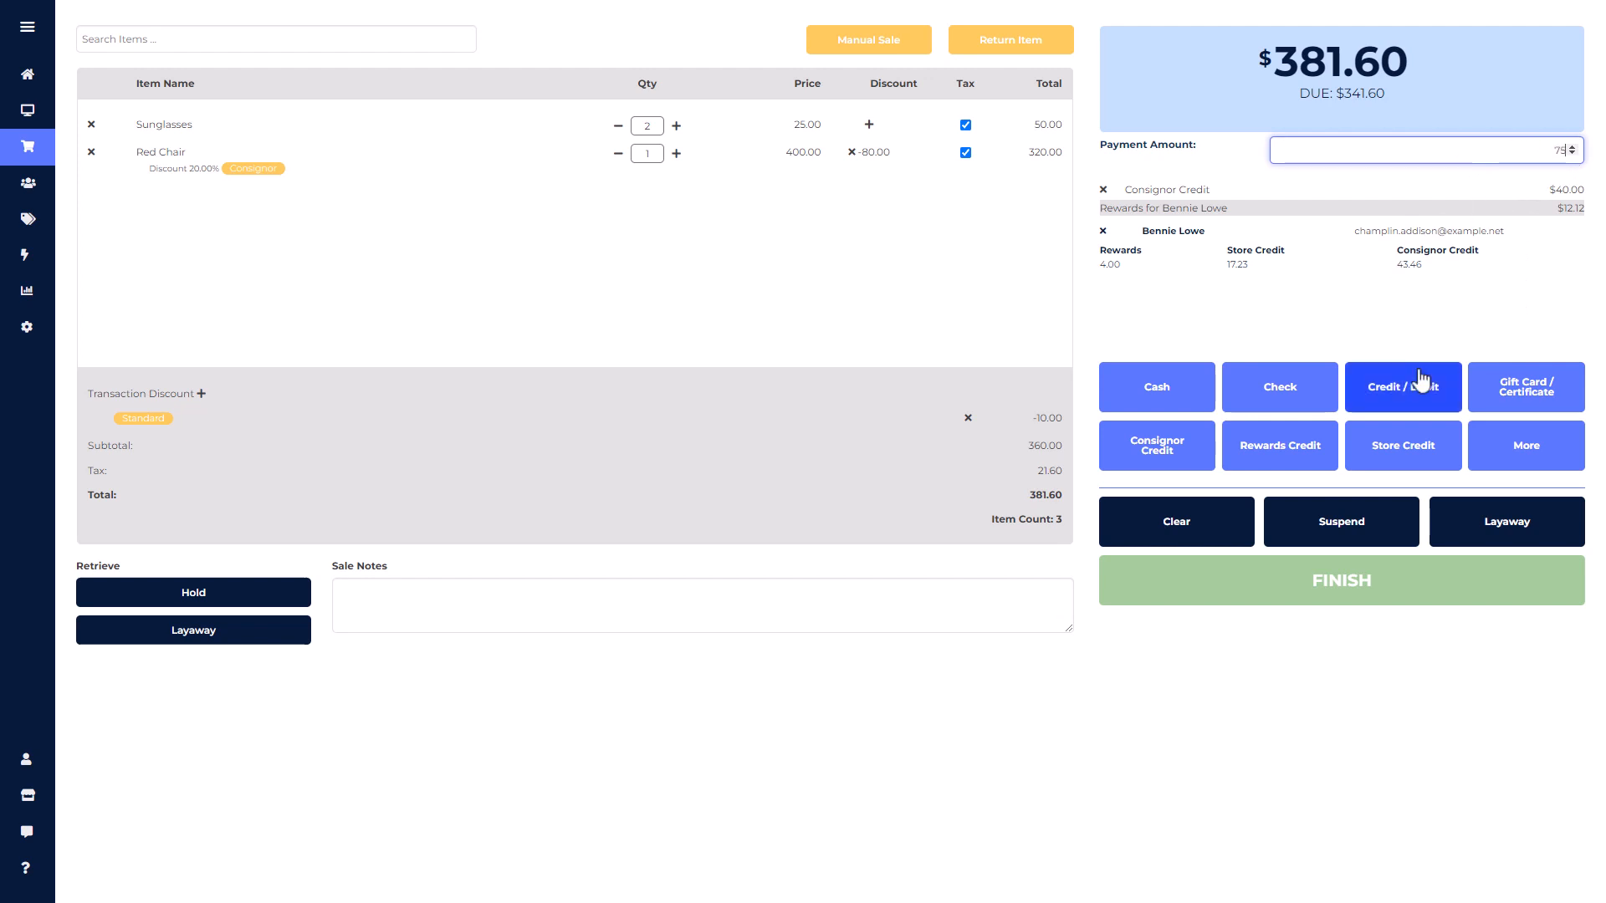
left_click(1493, 407)
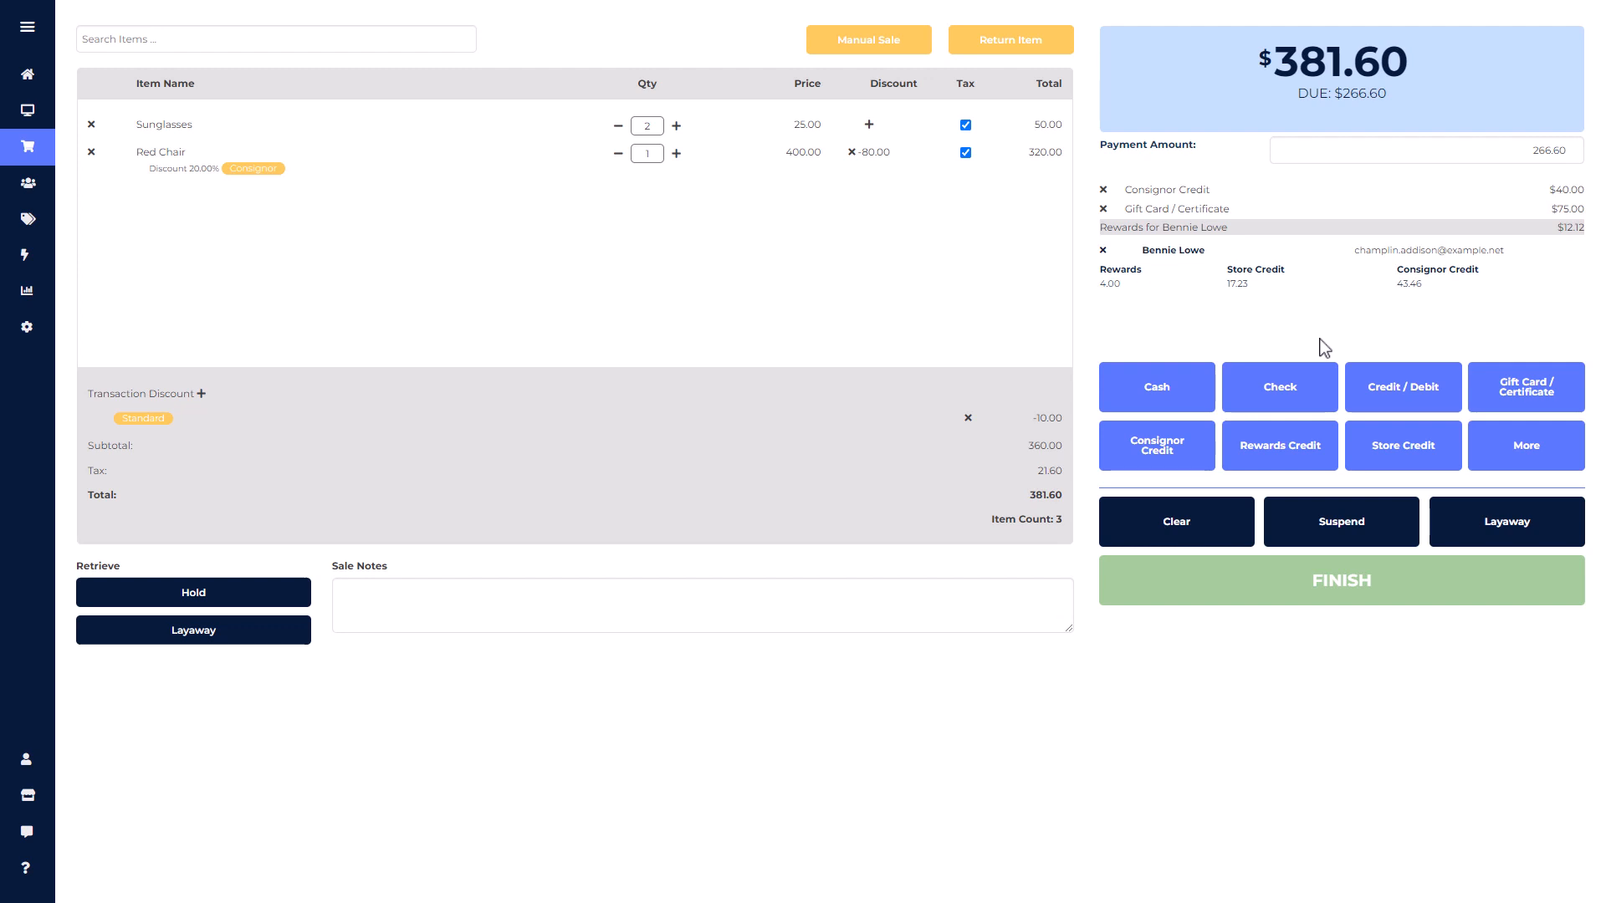
Record $100 as a manual credit/debit payment with a card type selected, and pay the remaining $166.60 in cash.
double_click(1578, 157)
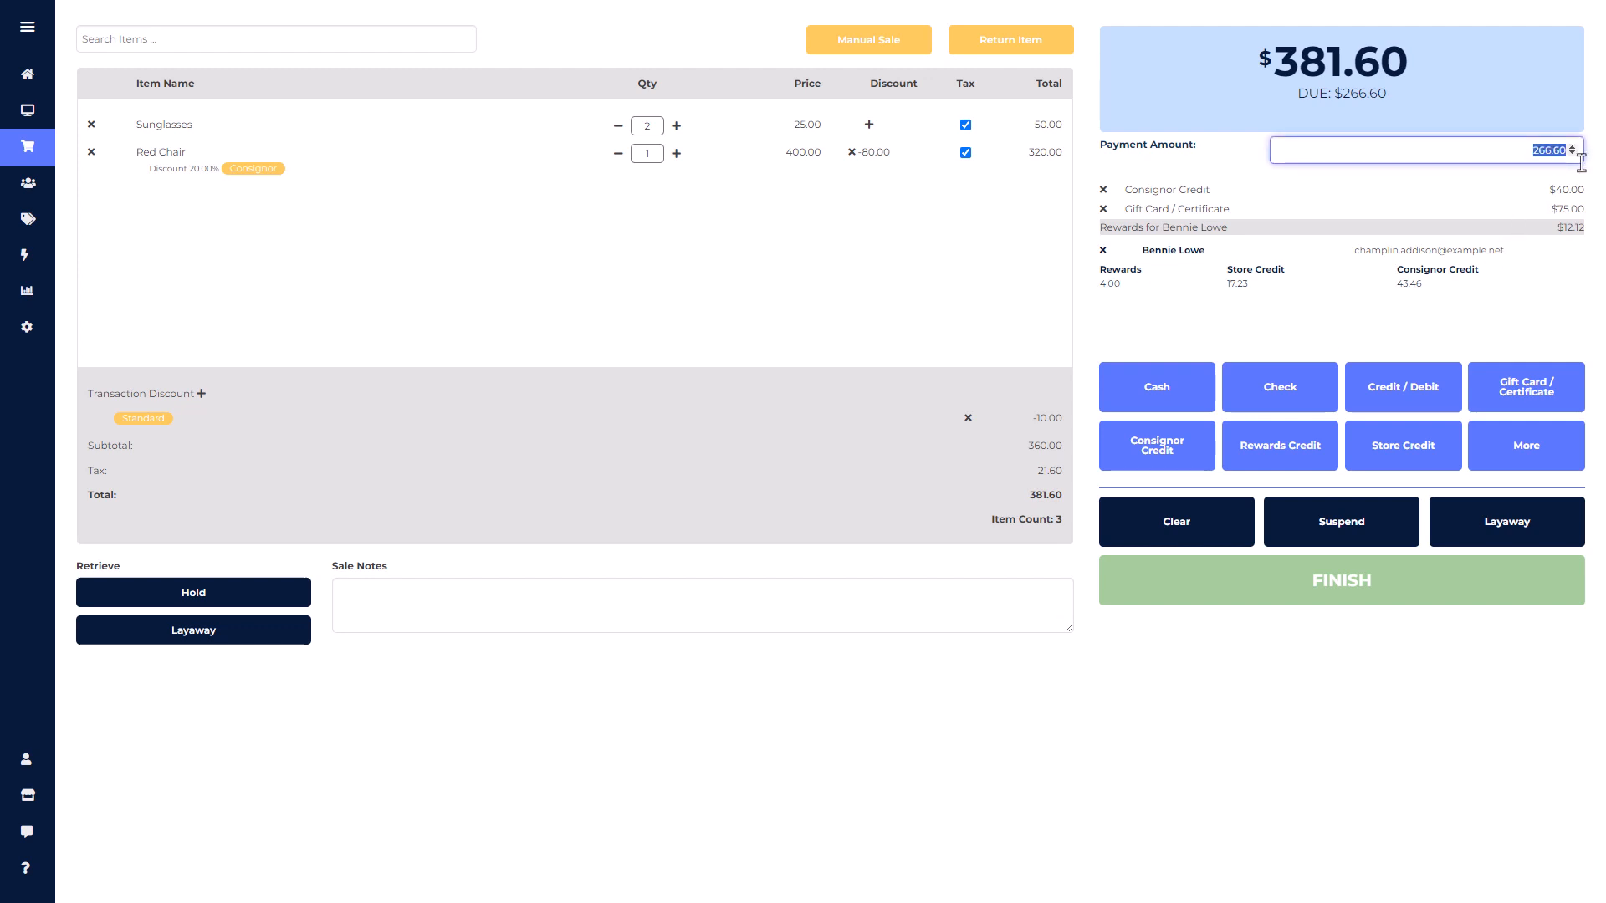
type("100")
left_click(1385, 408)
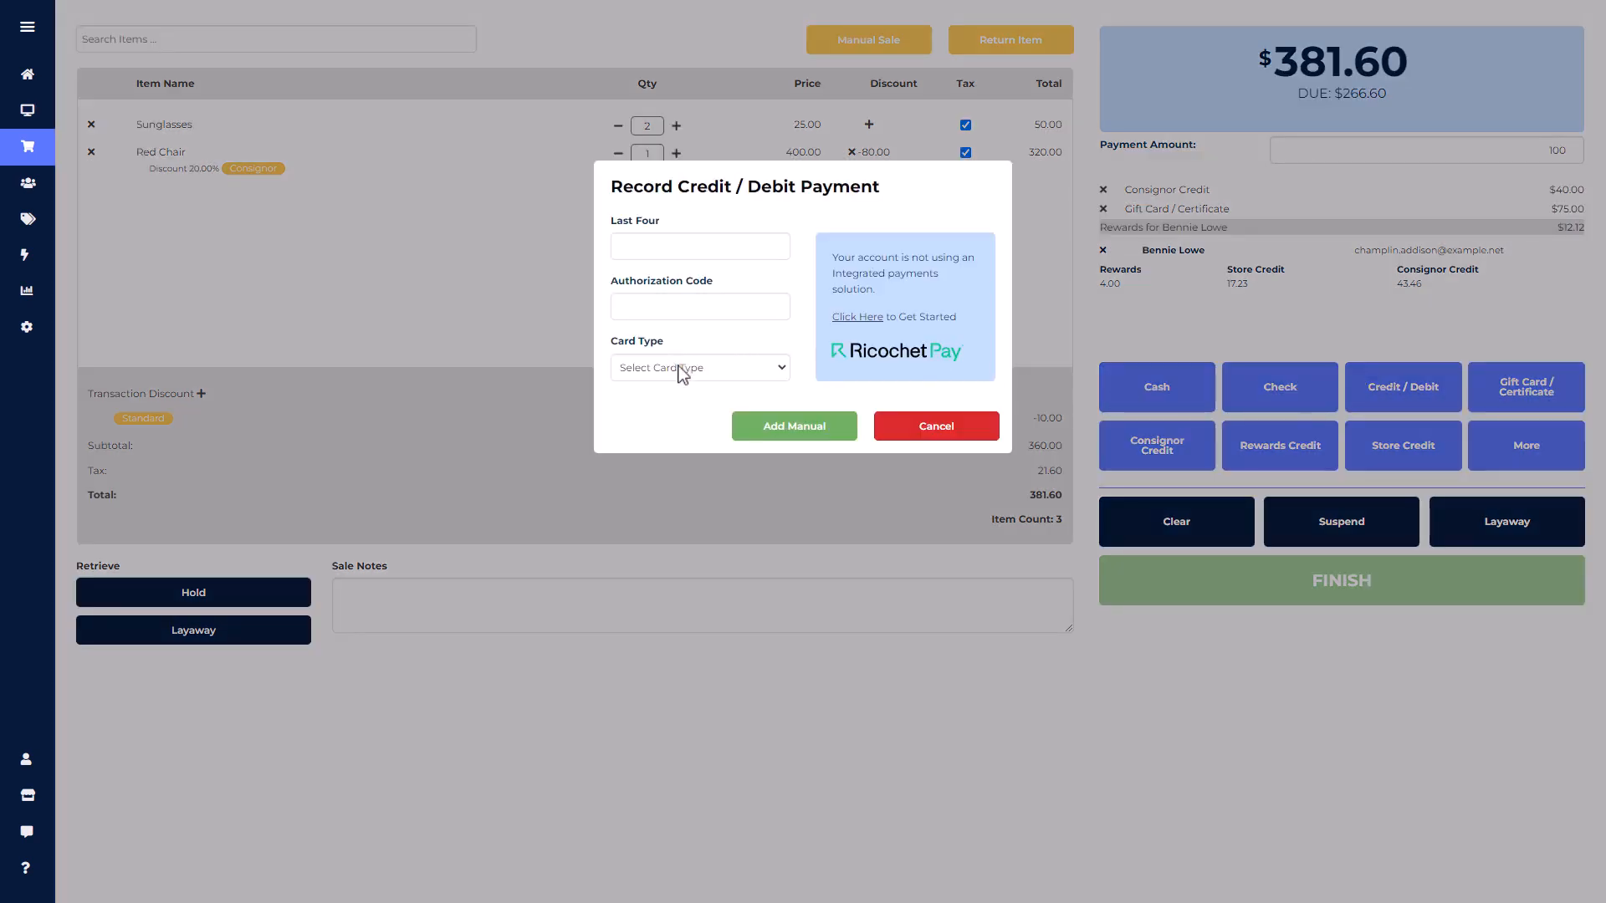
left_click(683, 372)
left_click(674, 413)
left_click(760, 430)
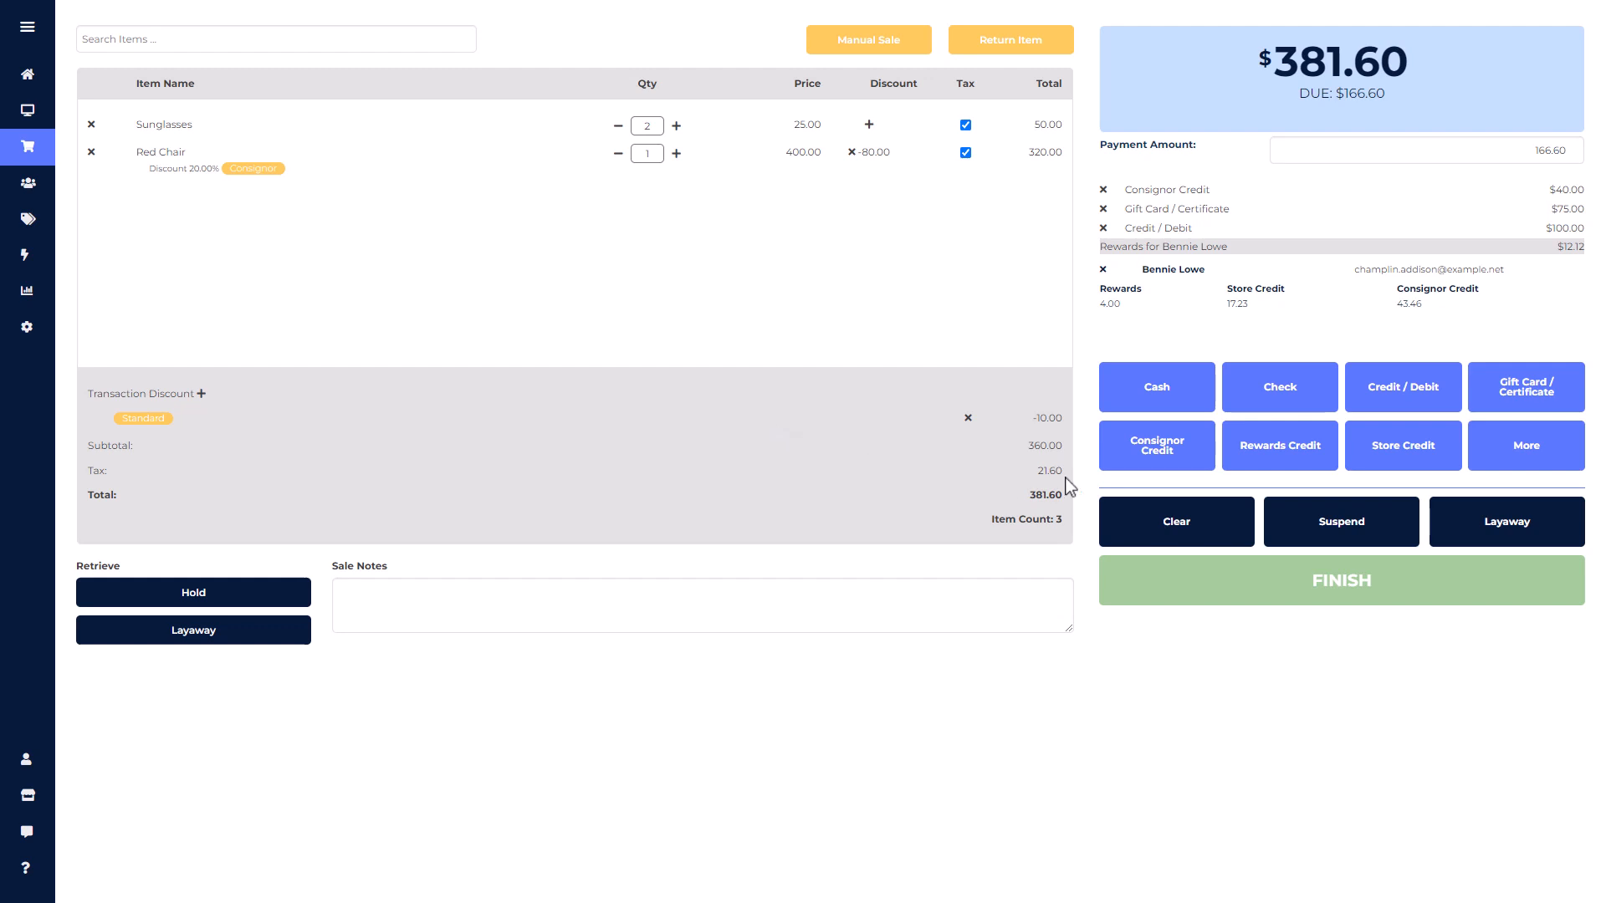
left_click(1194, 400)
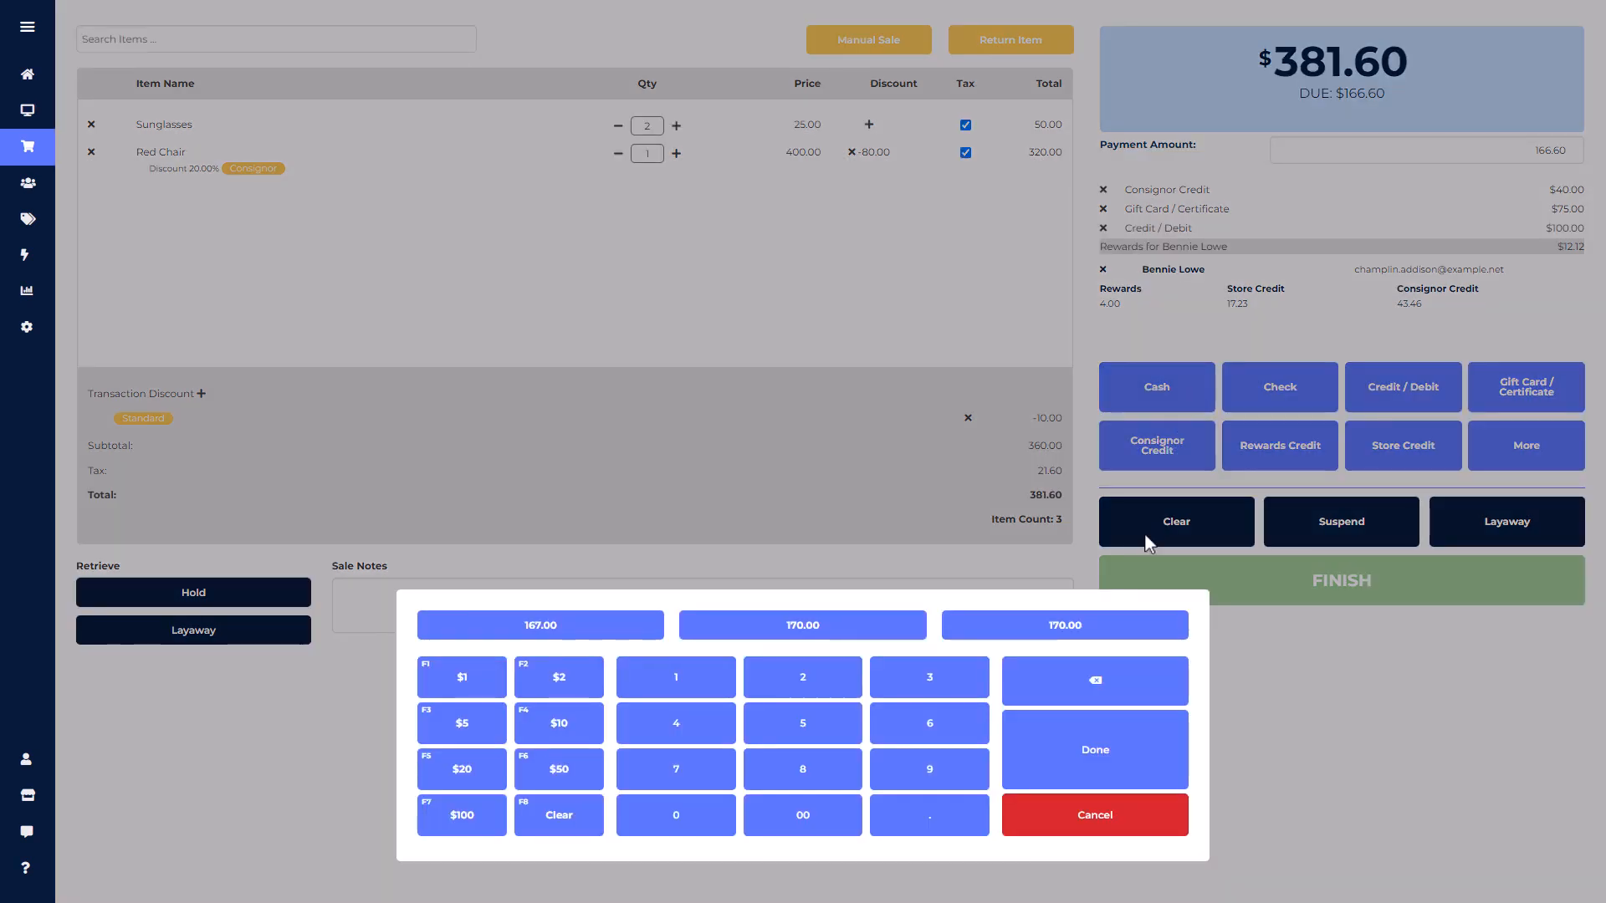
left_click(1124, 777)
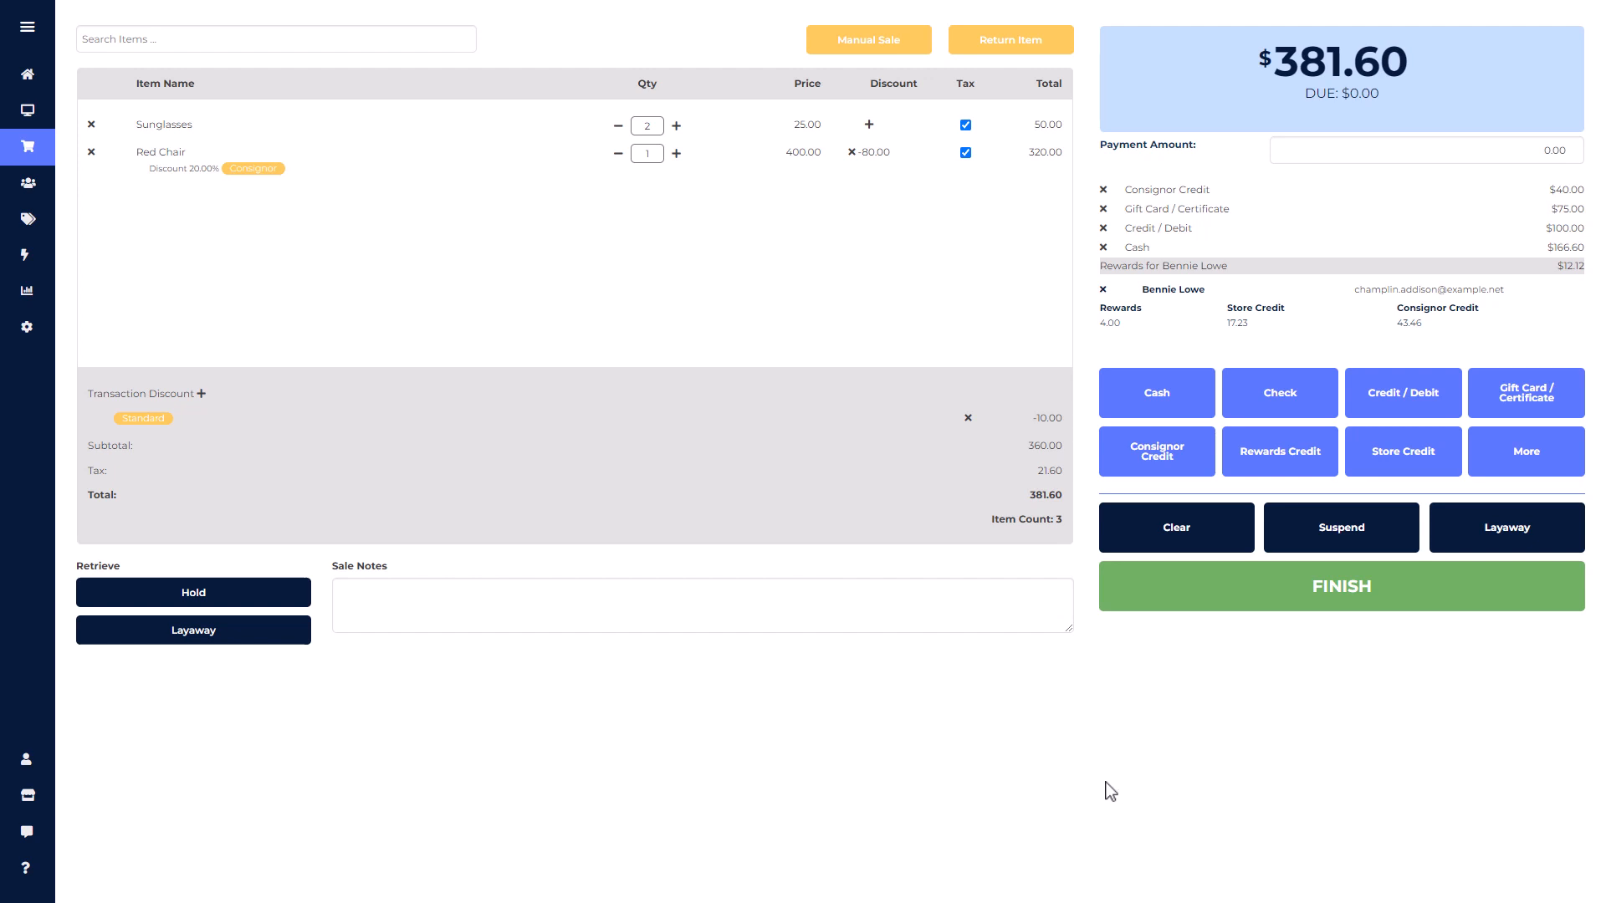
Suspend the fully paid sale and retrieve it from the holds as the 08-03-2023 entry totalling 381.60.
left_click(1316, 530)
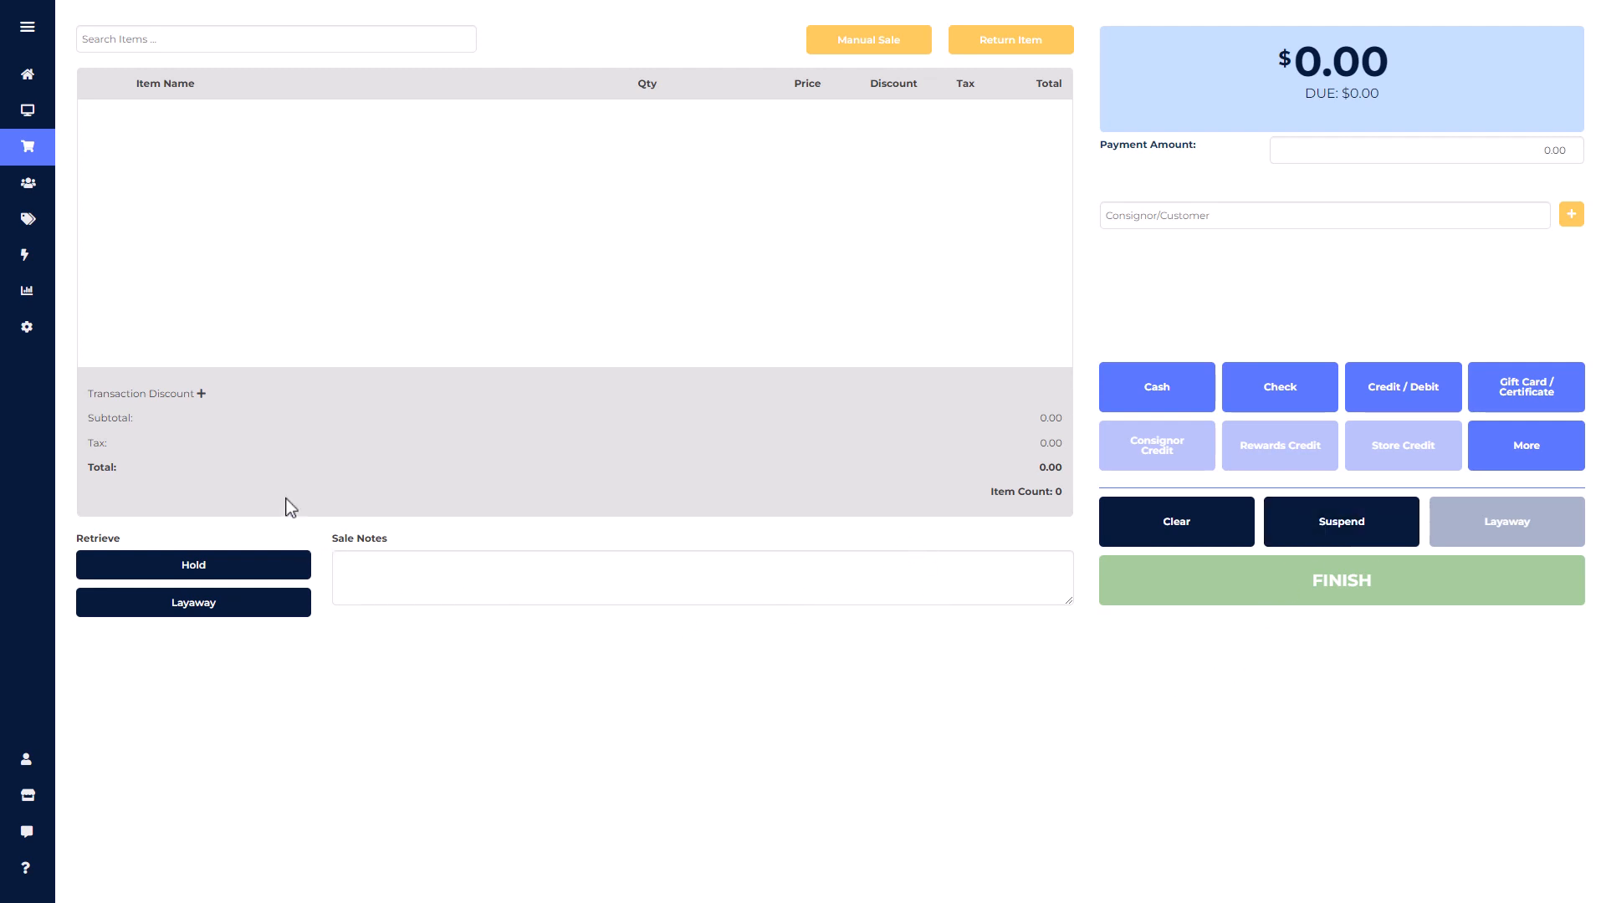
left_click(244, 571)
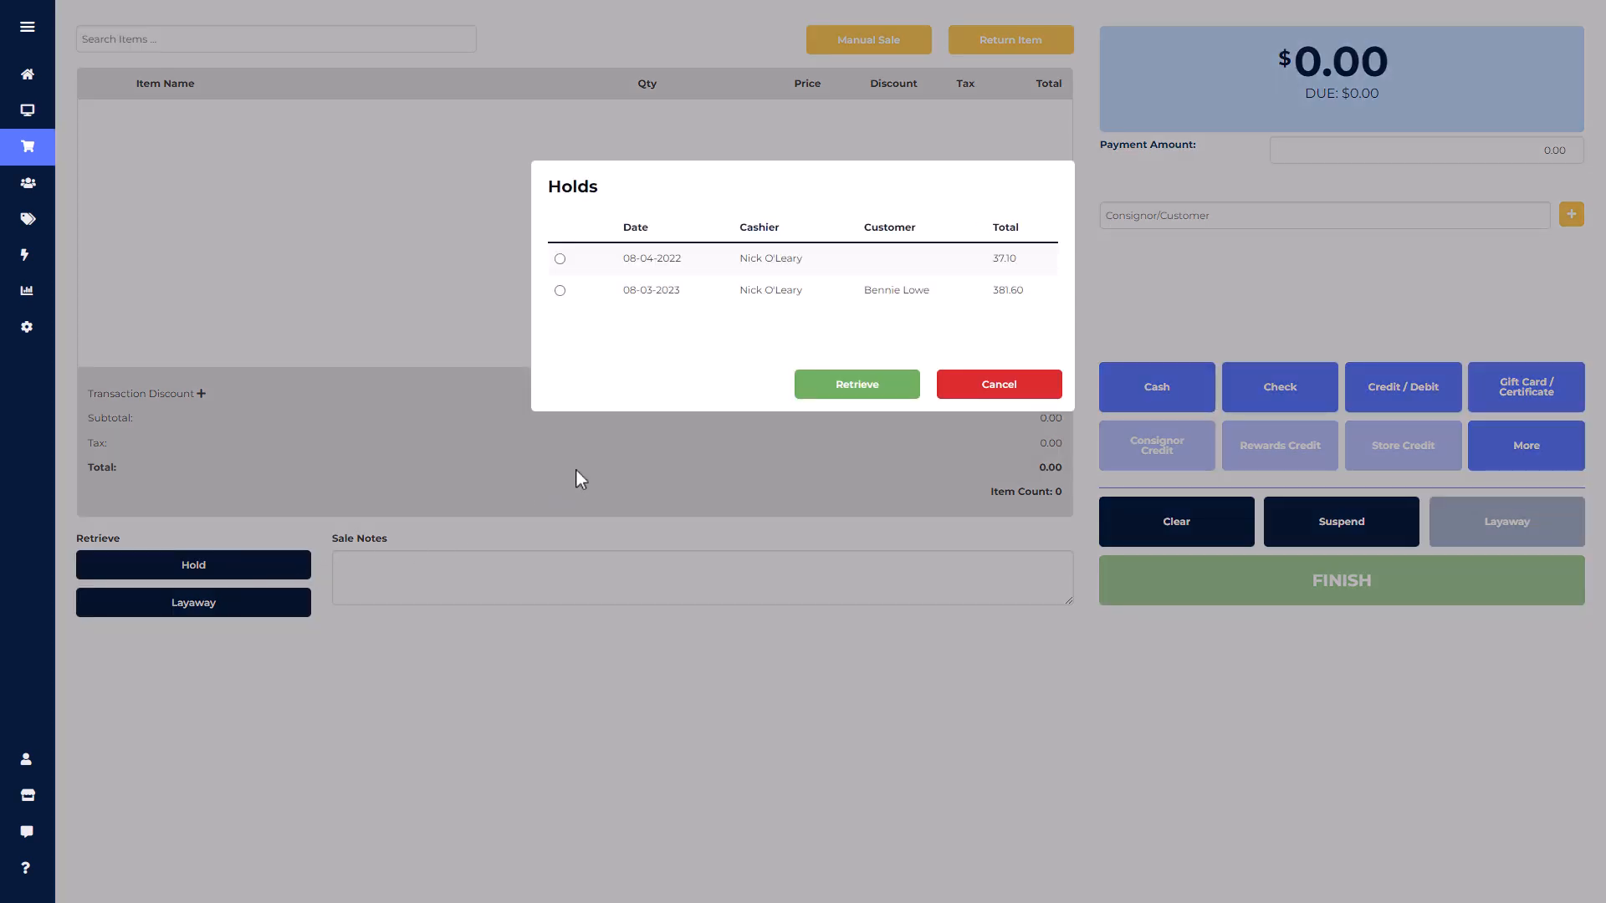
left_click(559, 290)
left_click(858, 385)
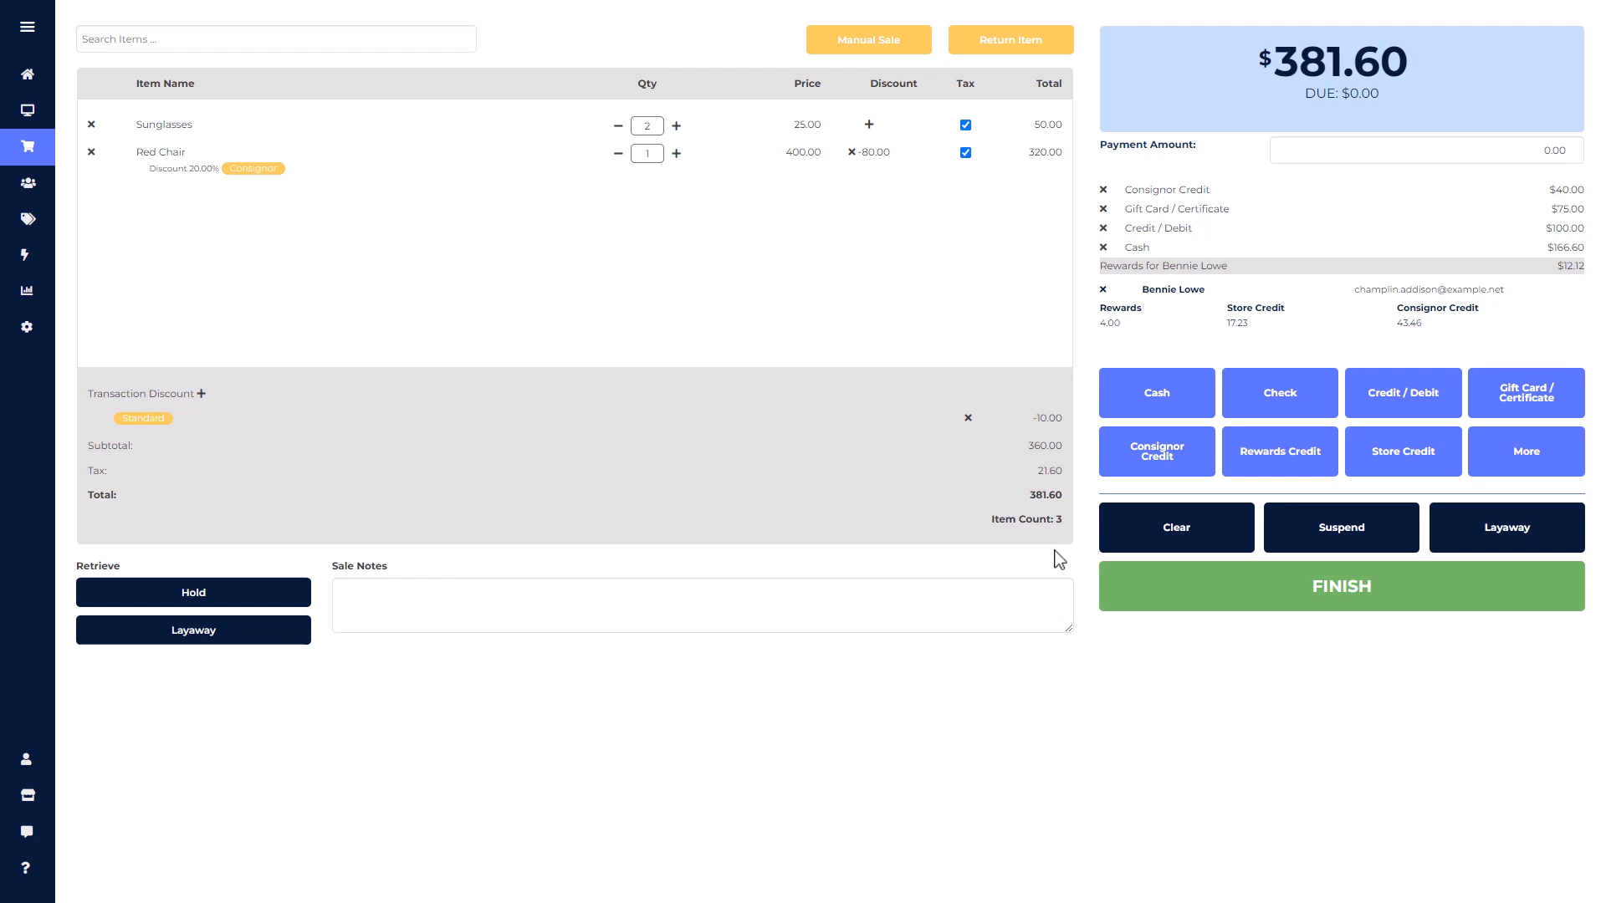
Add the sale note "discount used for friend" and finish the sale.
left_click(912, 612)
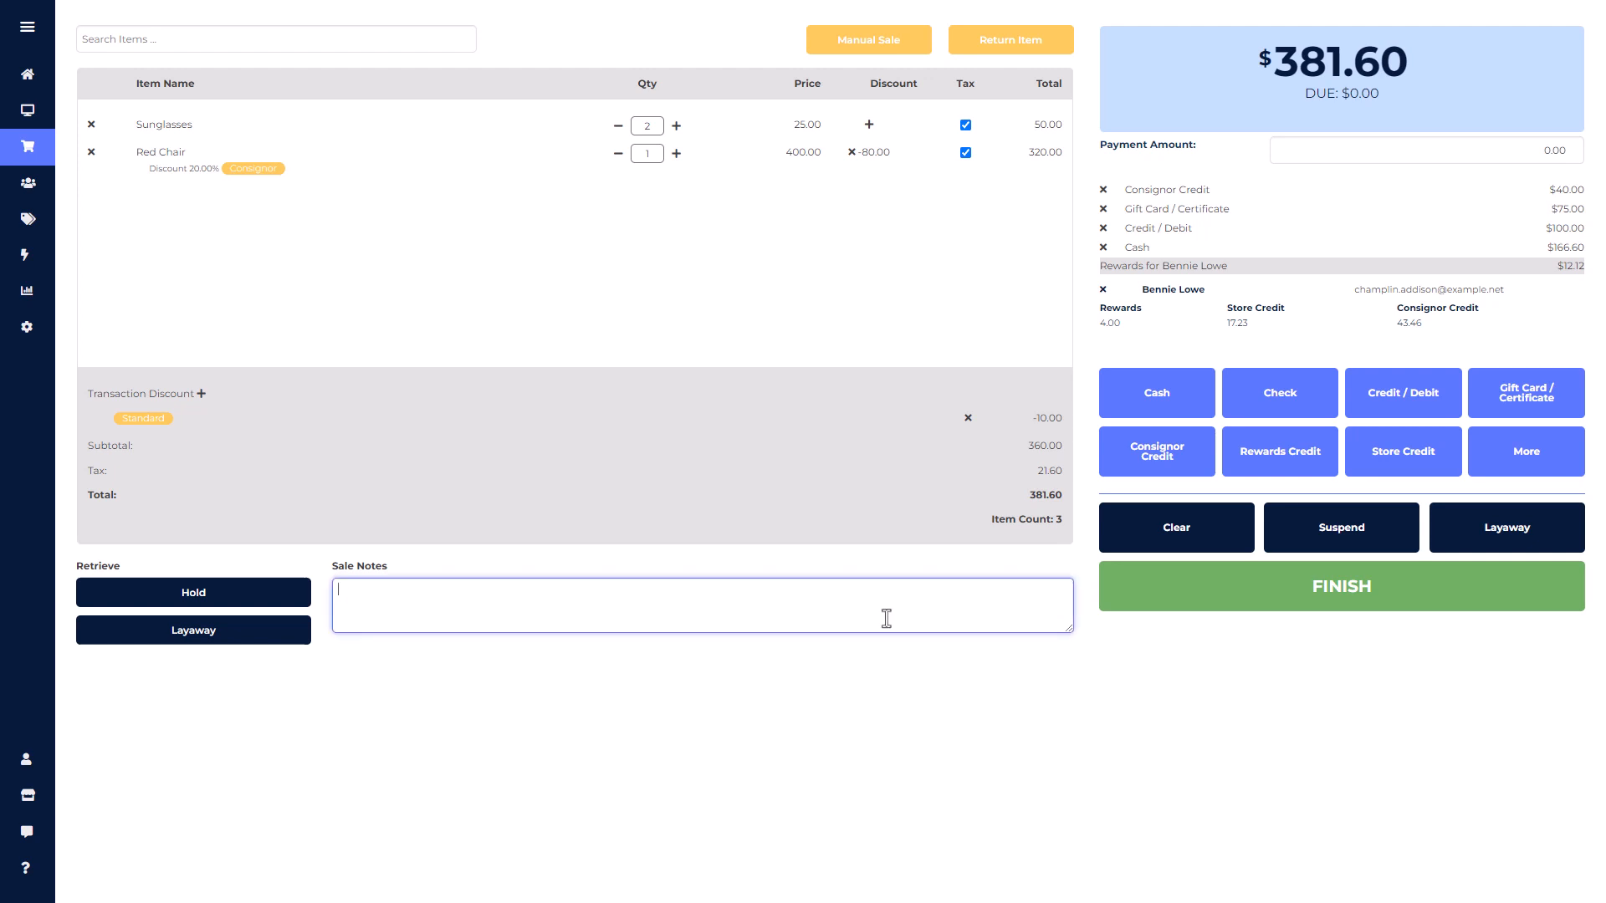
type("discount used for friend")
left_click(1258, 604)
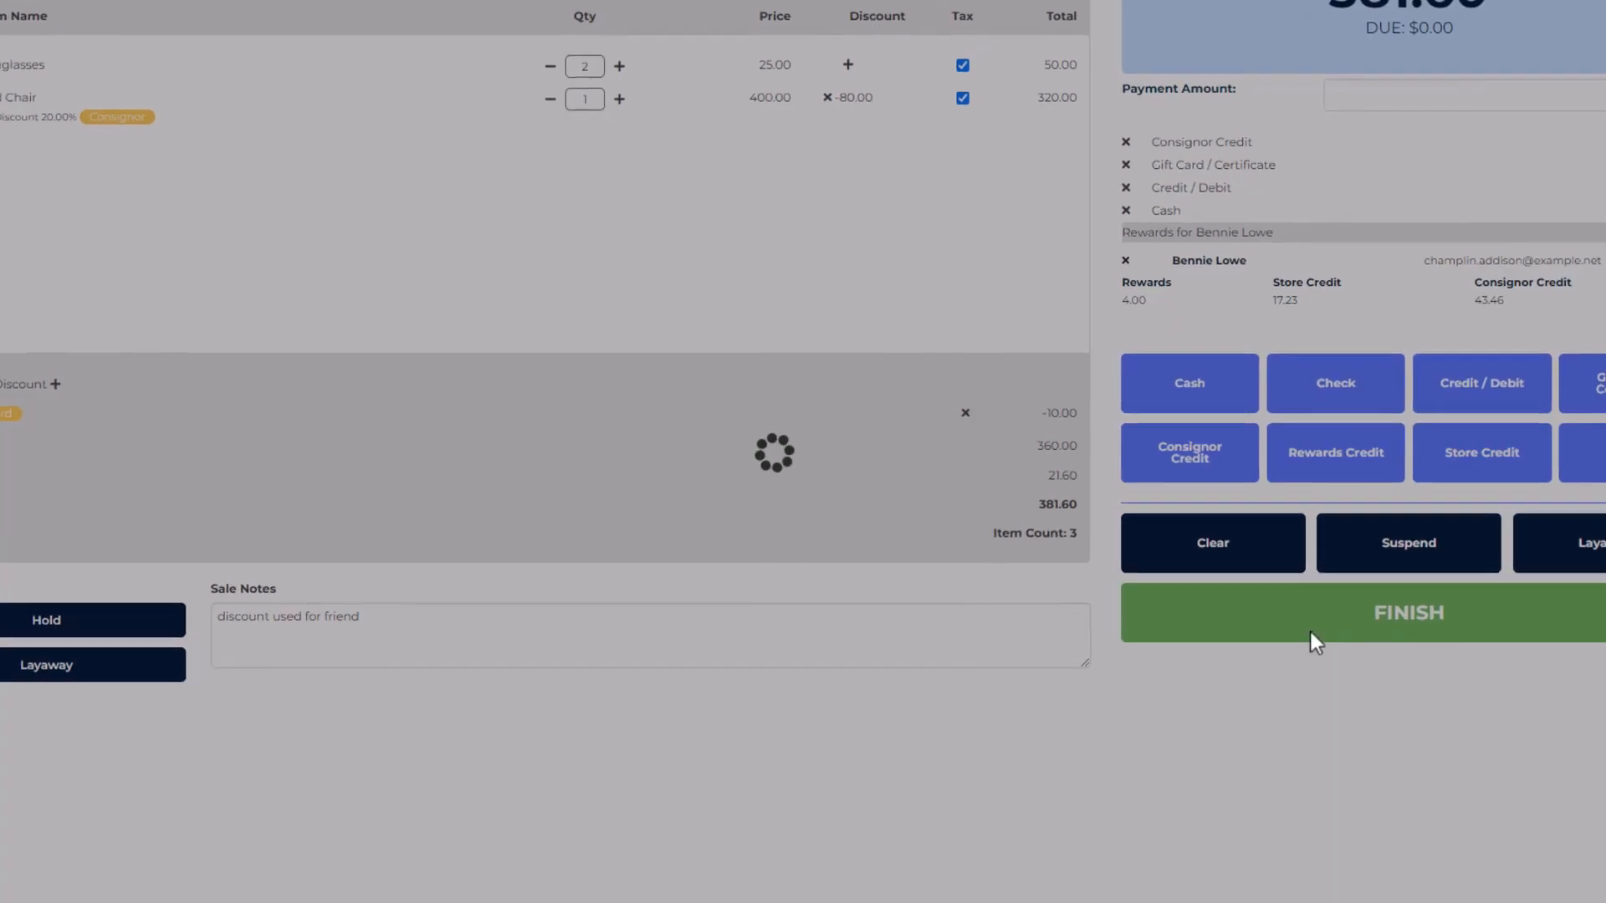